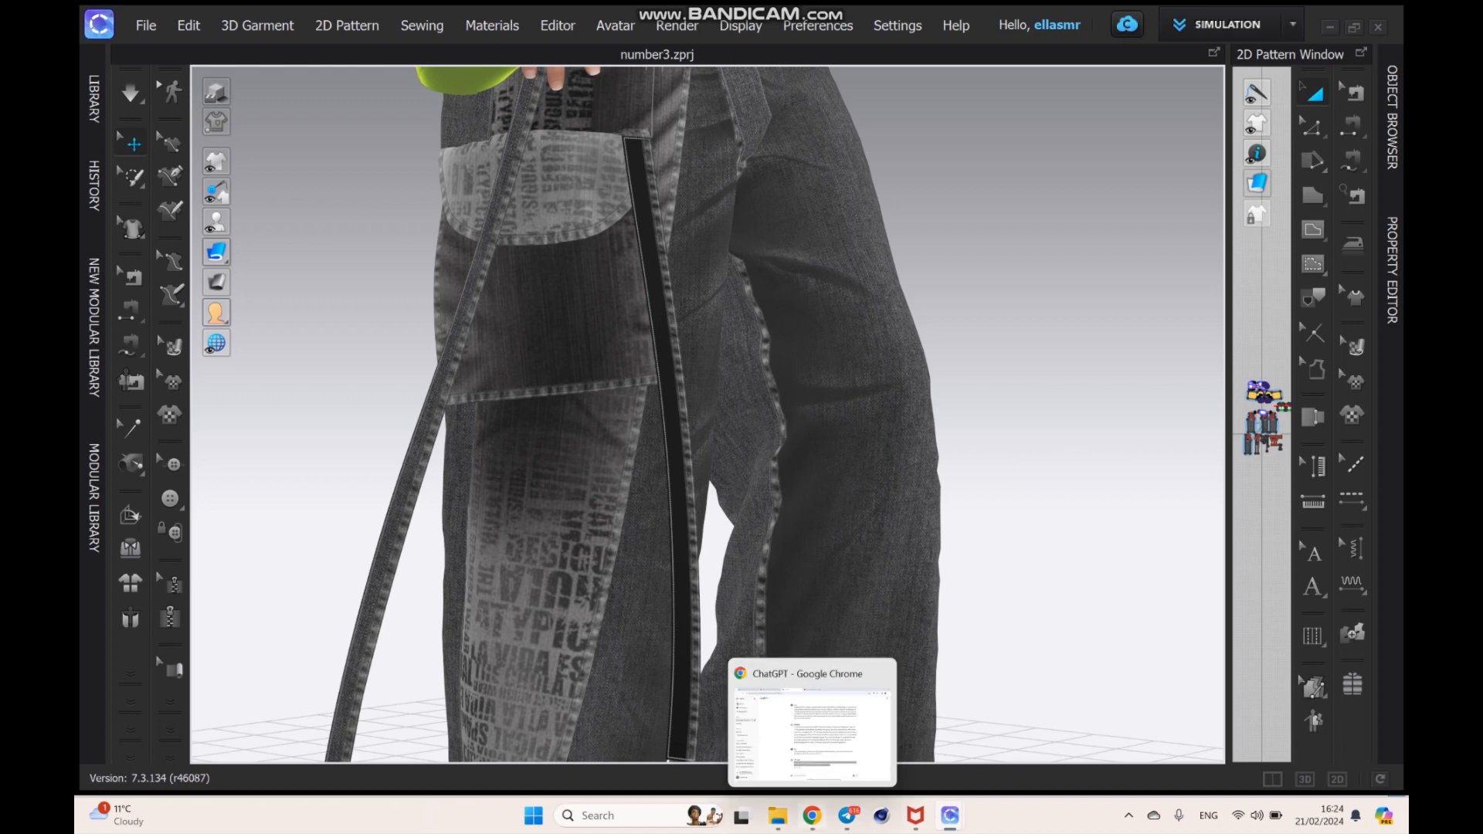
- Open the jeans texture folder in File Explorer and examine the charcoal fabric, Laser design, download (2) and torn seam images
mouse_move(778, 815)
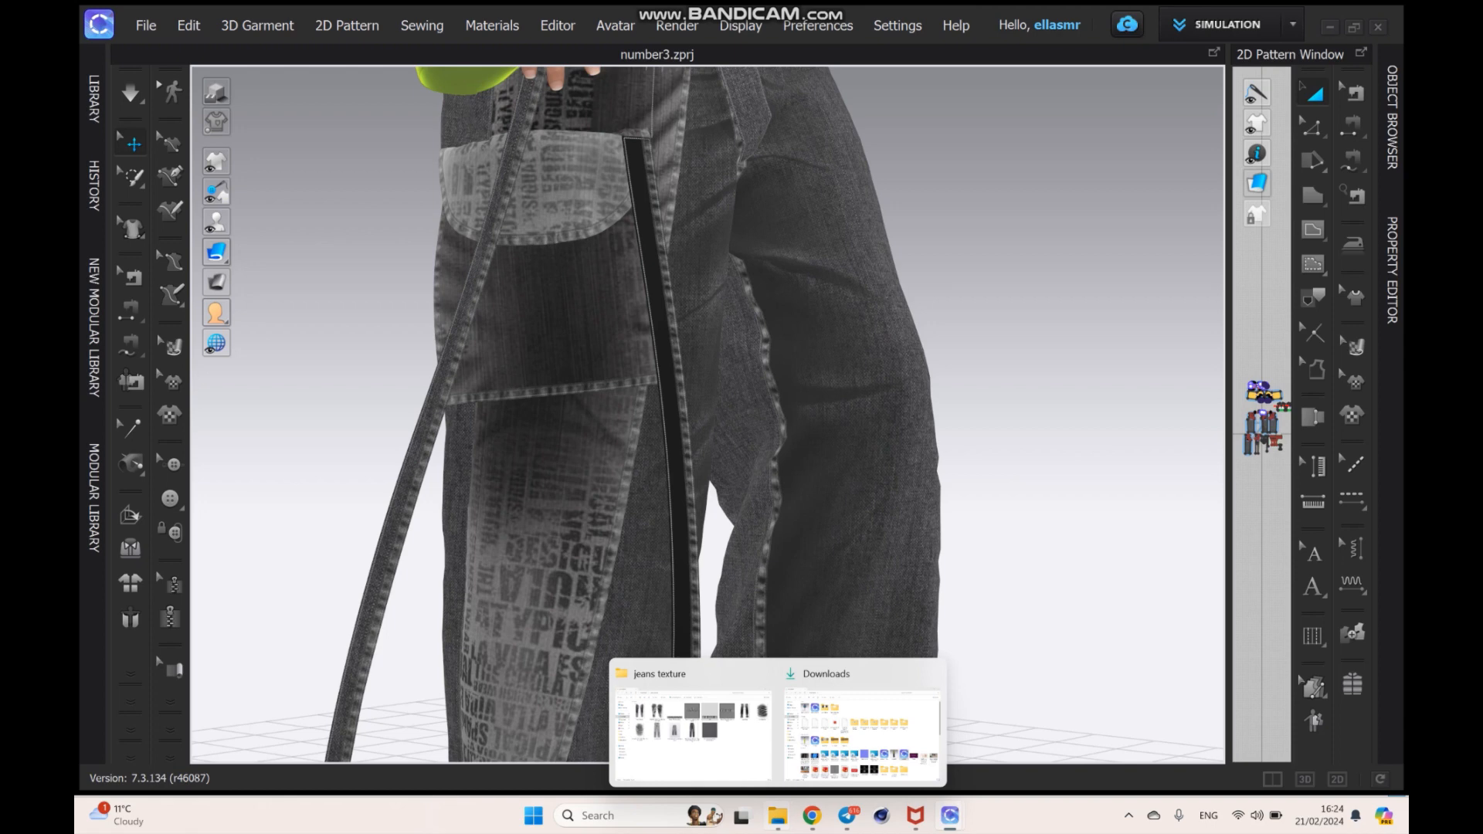
left_click(691, 722)
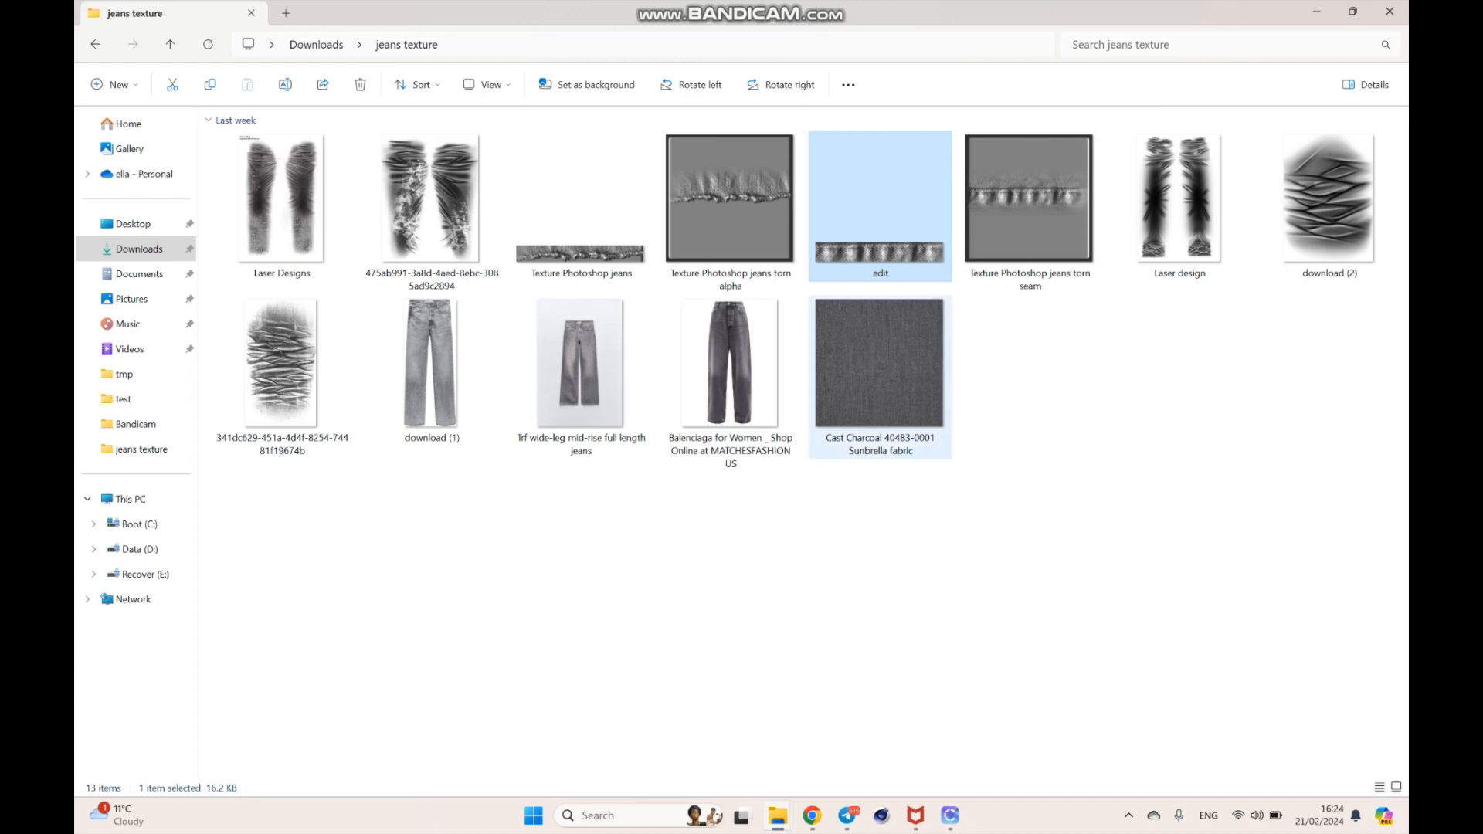
double_click(879, 363)
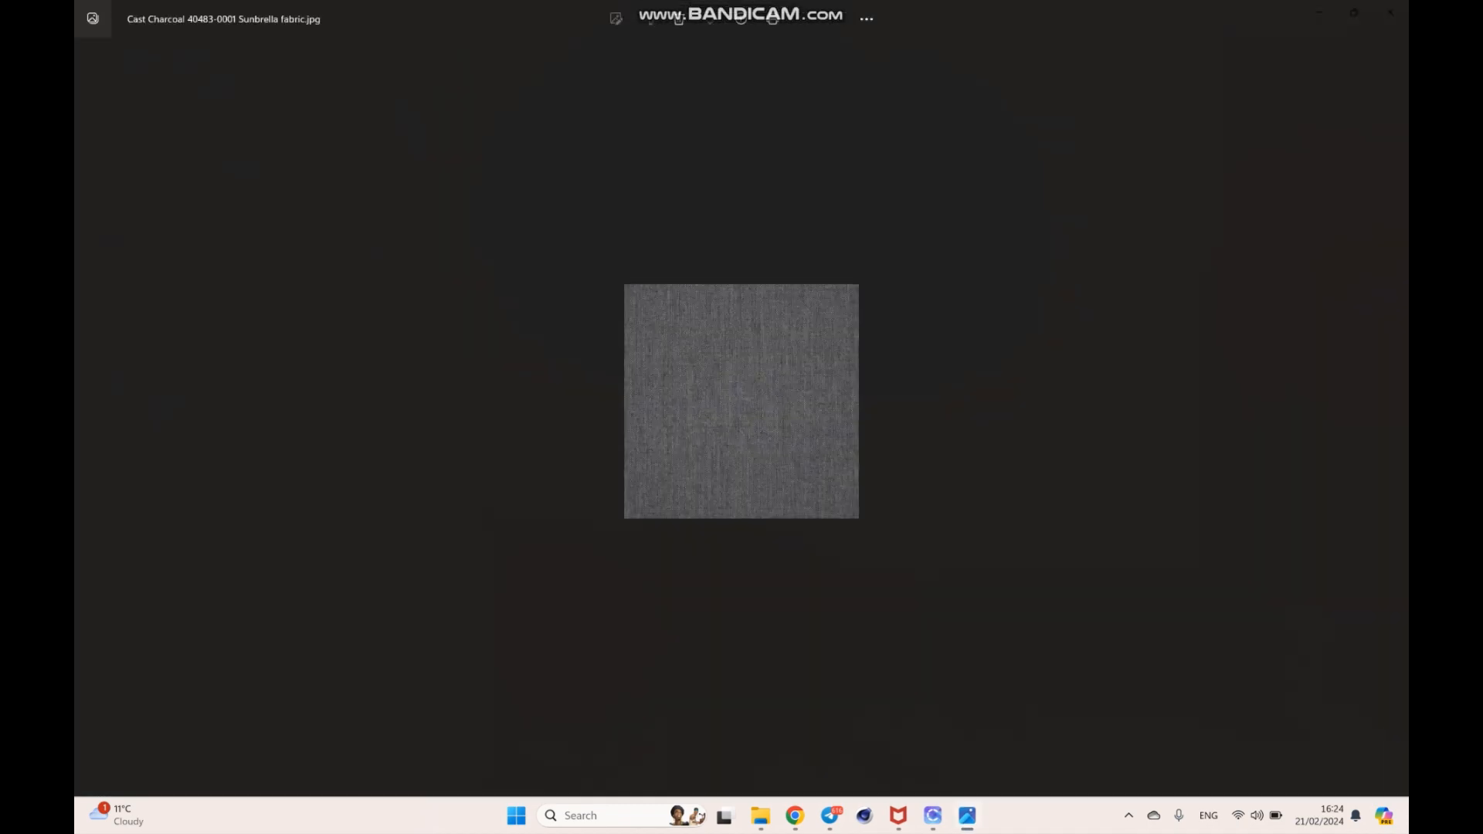
left_click(1389, 12)
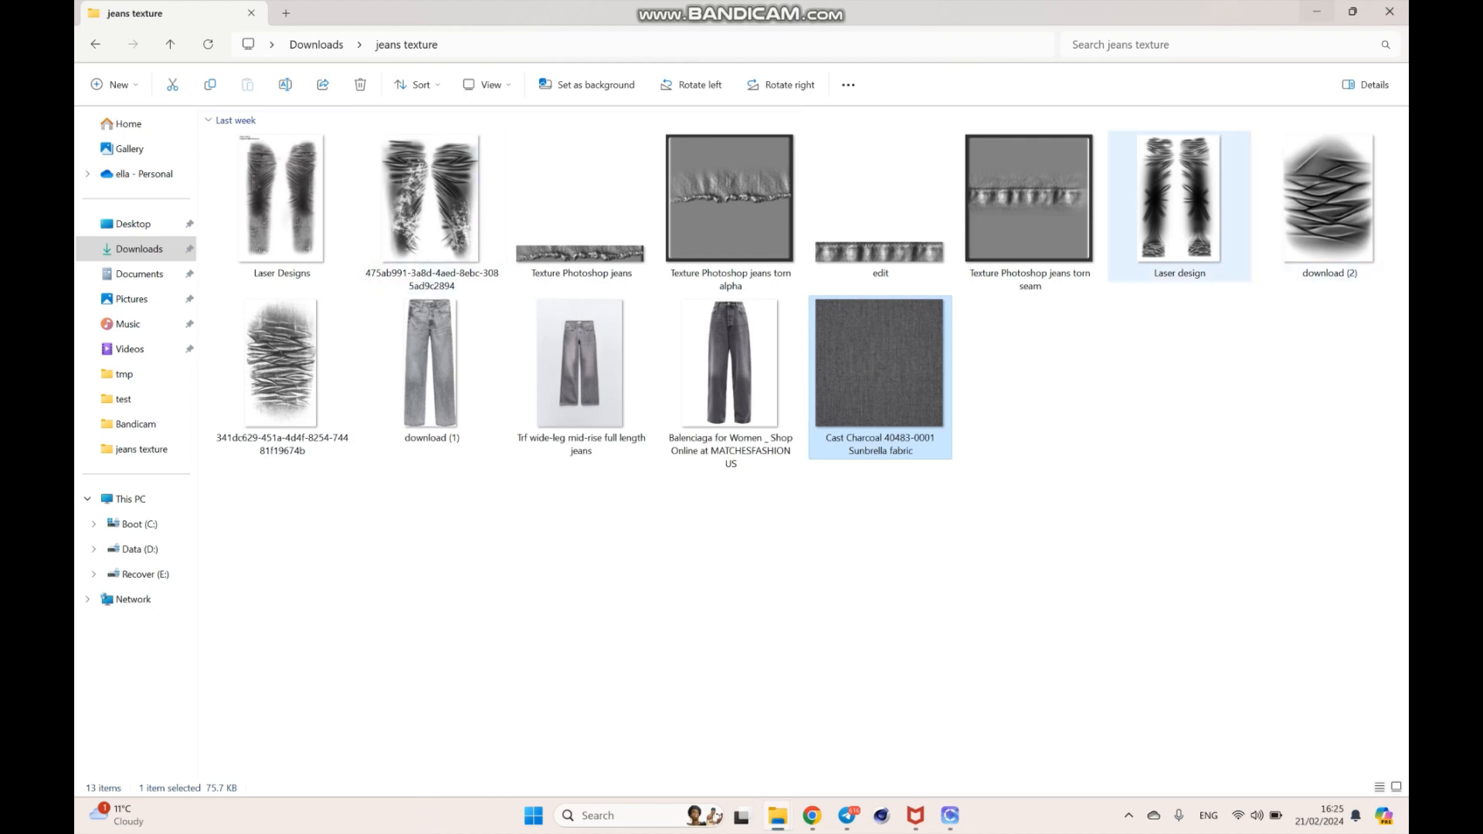
double_click(1179, 201)
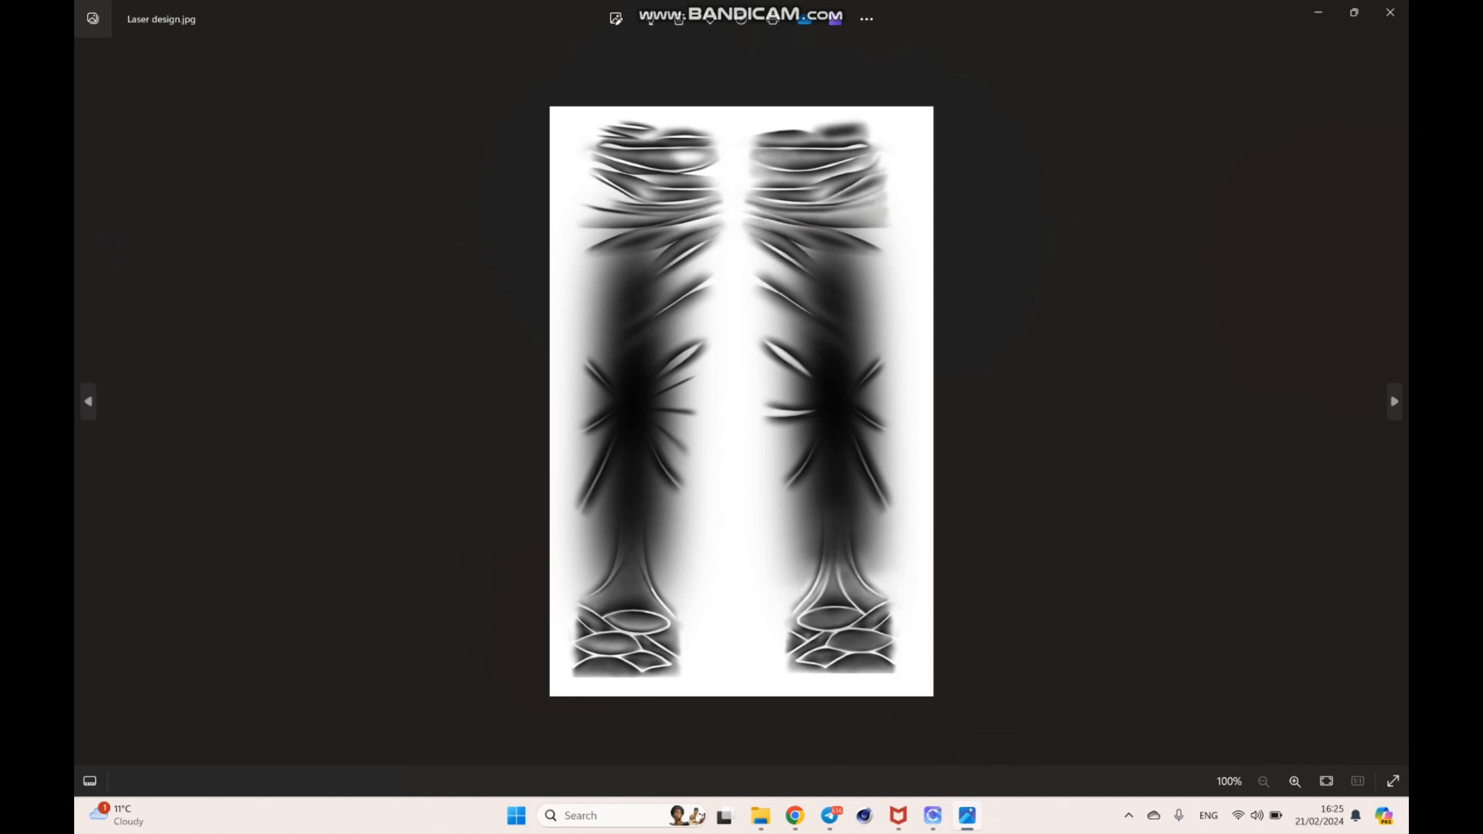
left_click(1390, 13)
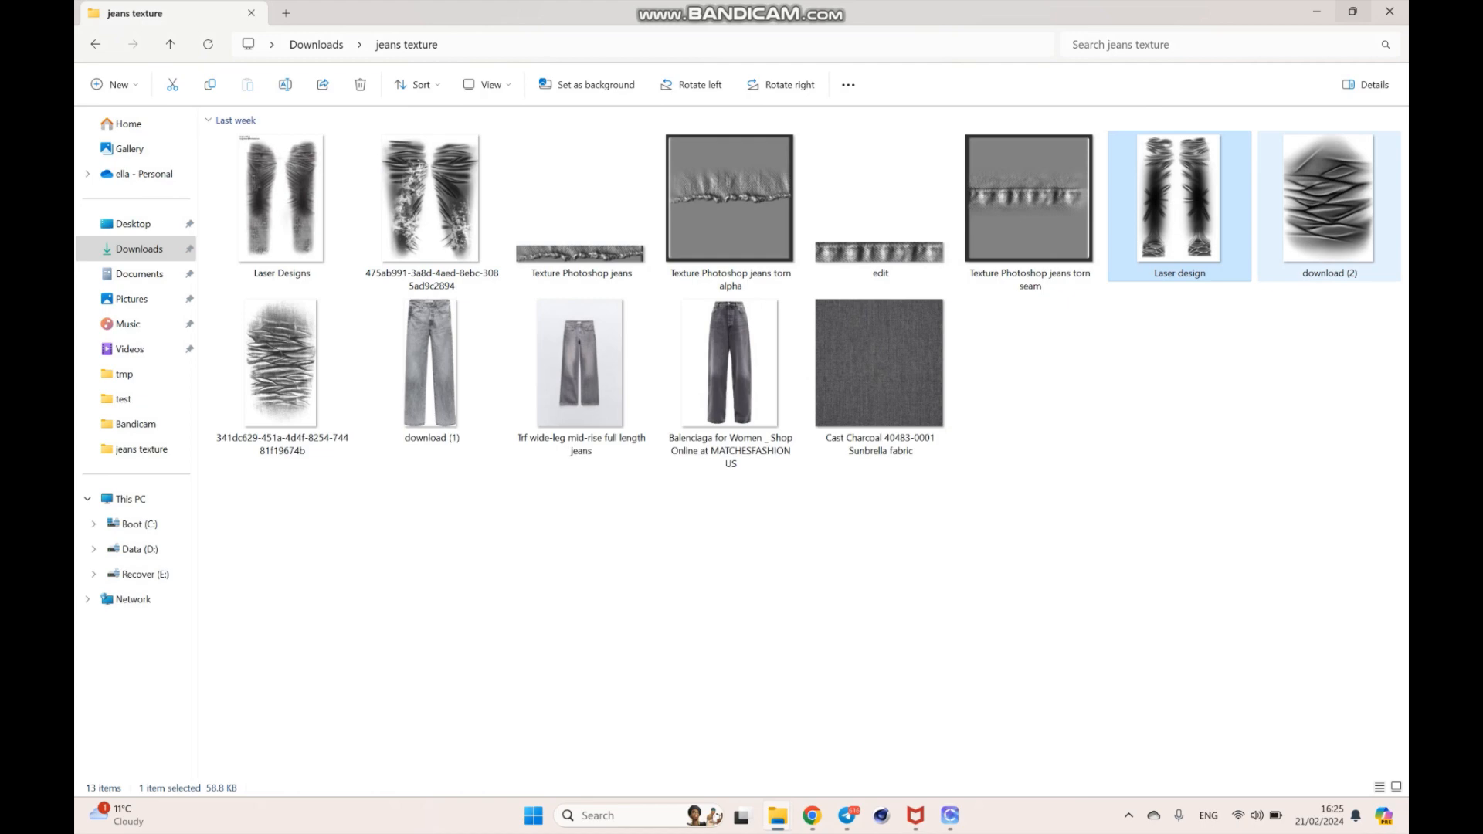
double_click(1329, 201)
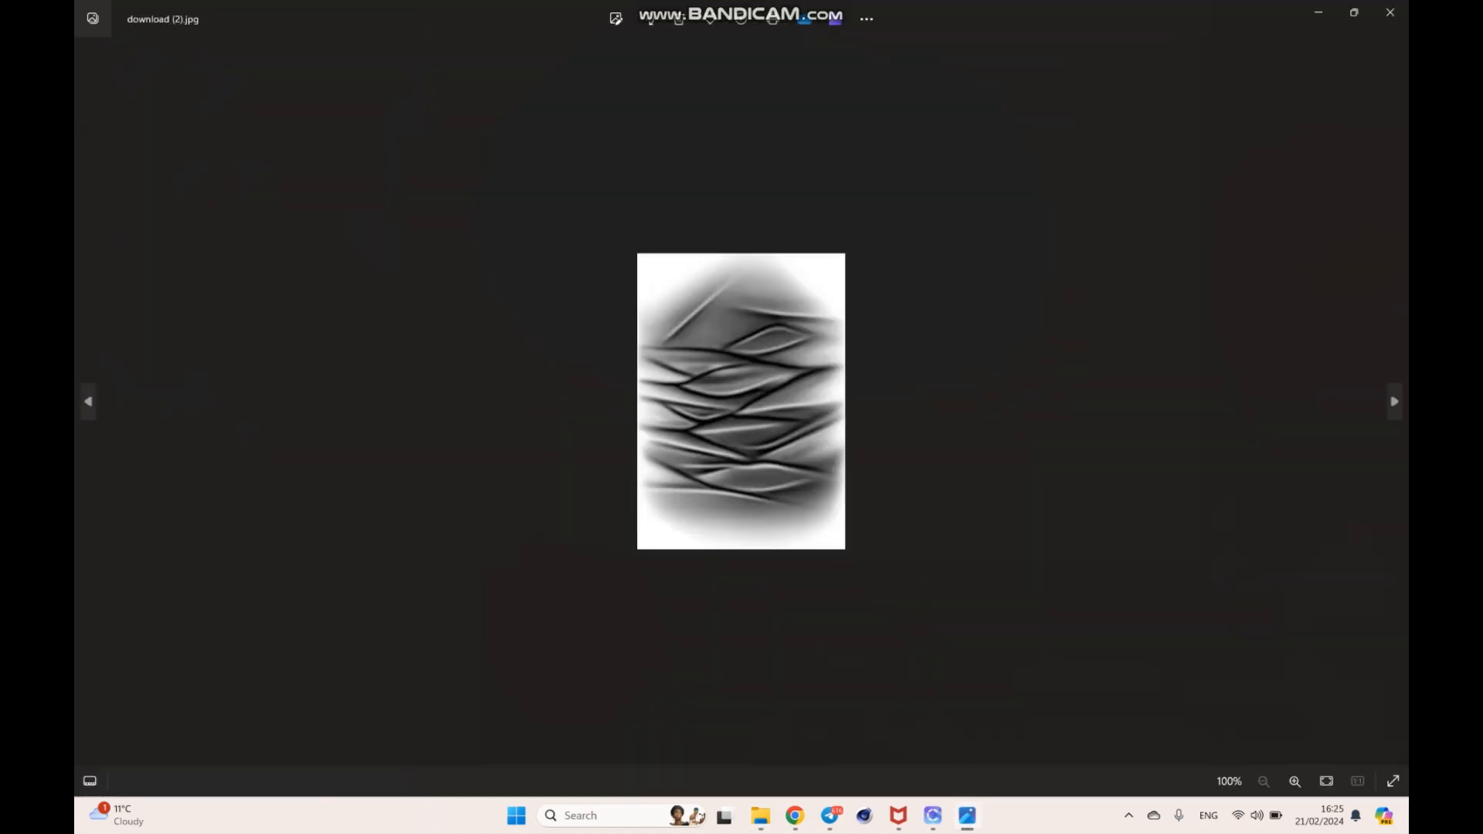
left_click(1390, 12)
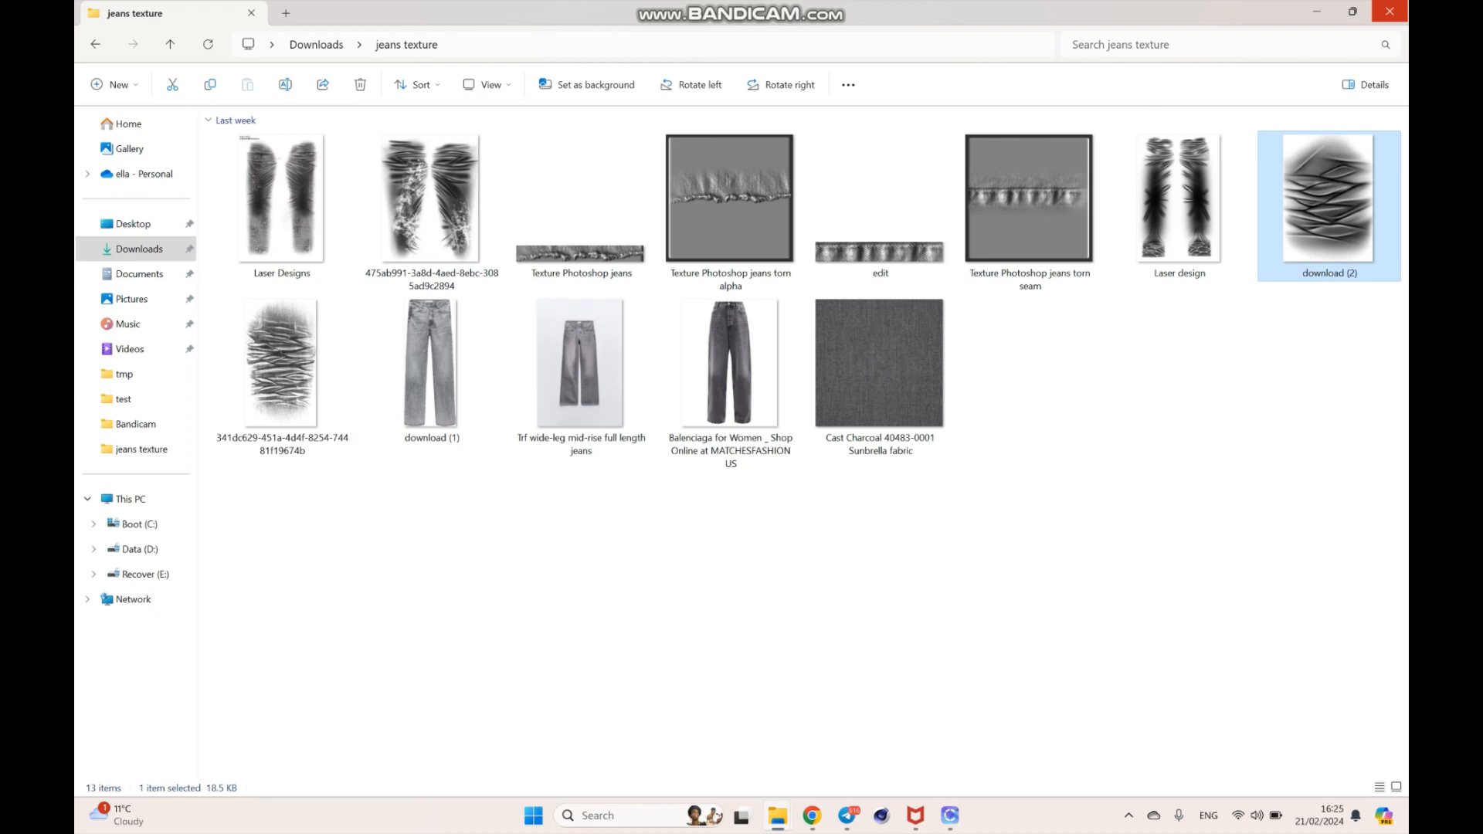
double_click(1030, 213)
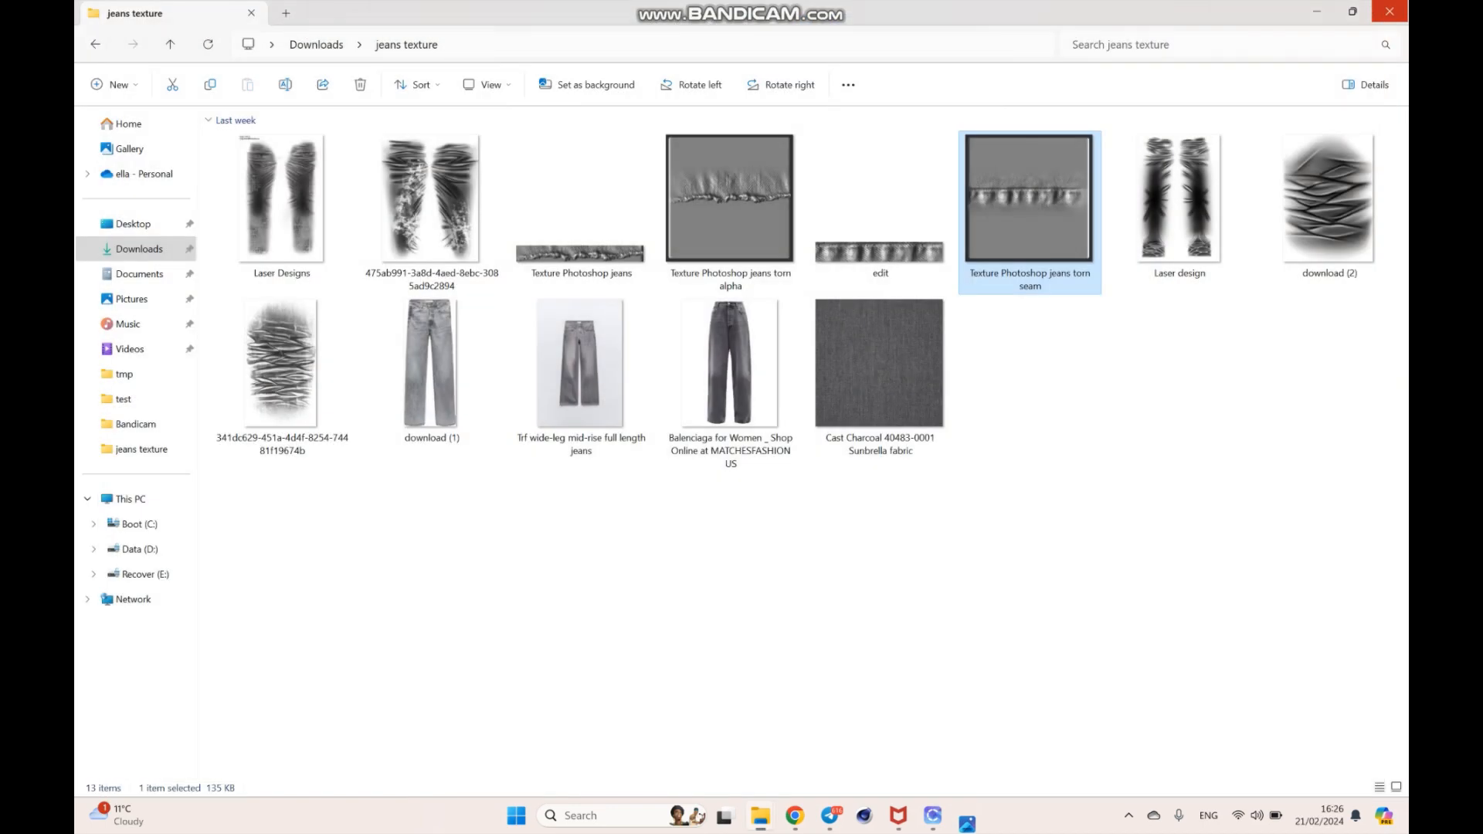
left_click(1390, 12)
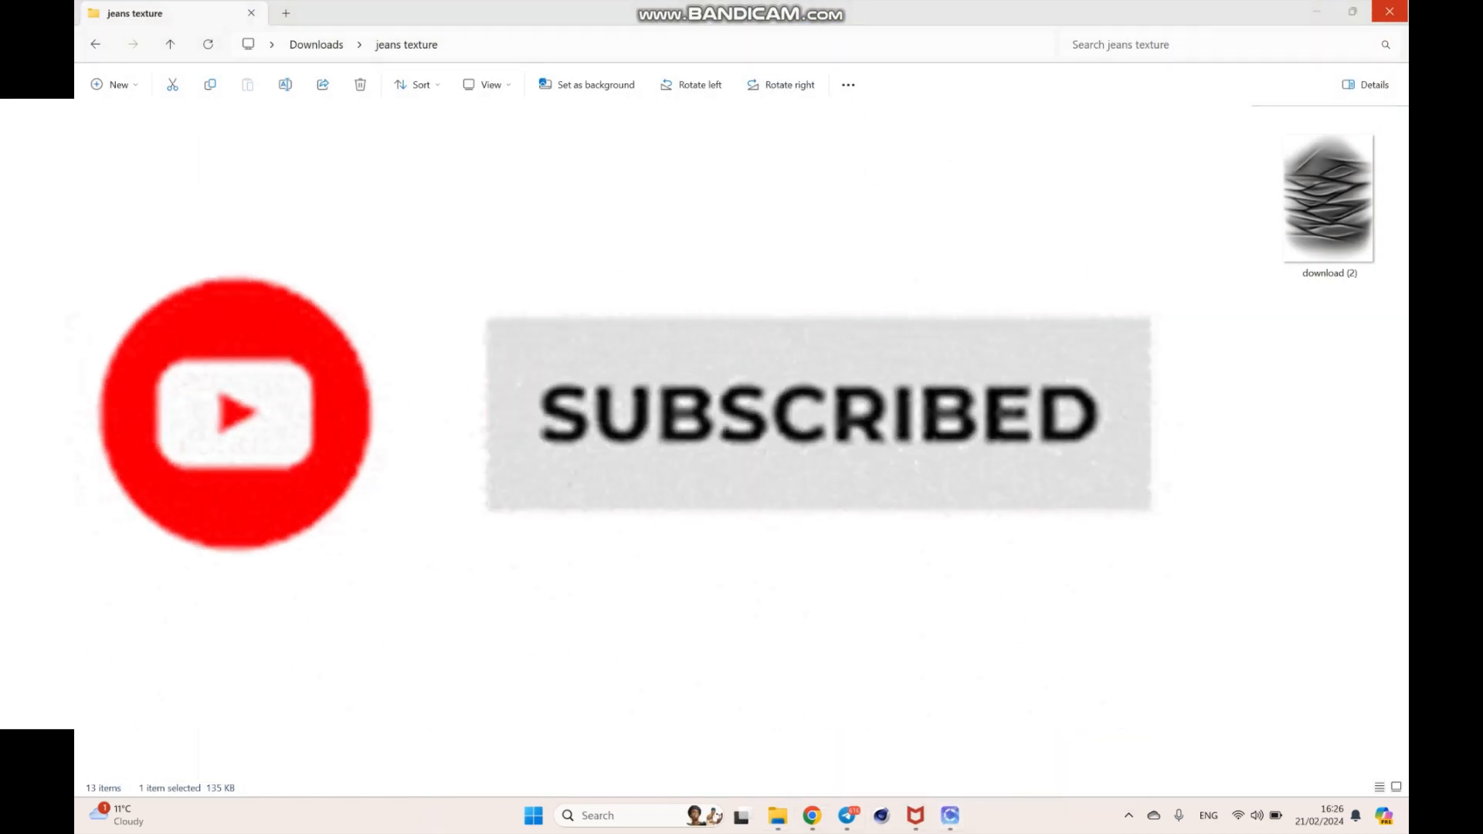
- Switch to the number3 - Copy project in CLO and add a new fabric named "main part"
mouse_move(949, 816)
left_click(1037, 734)
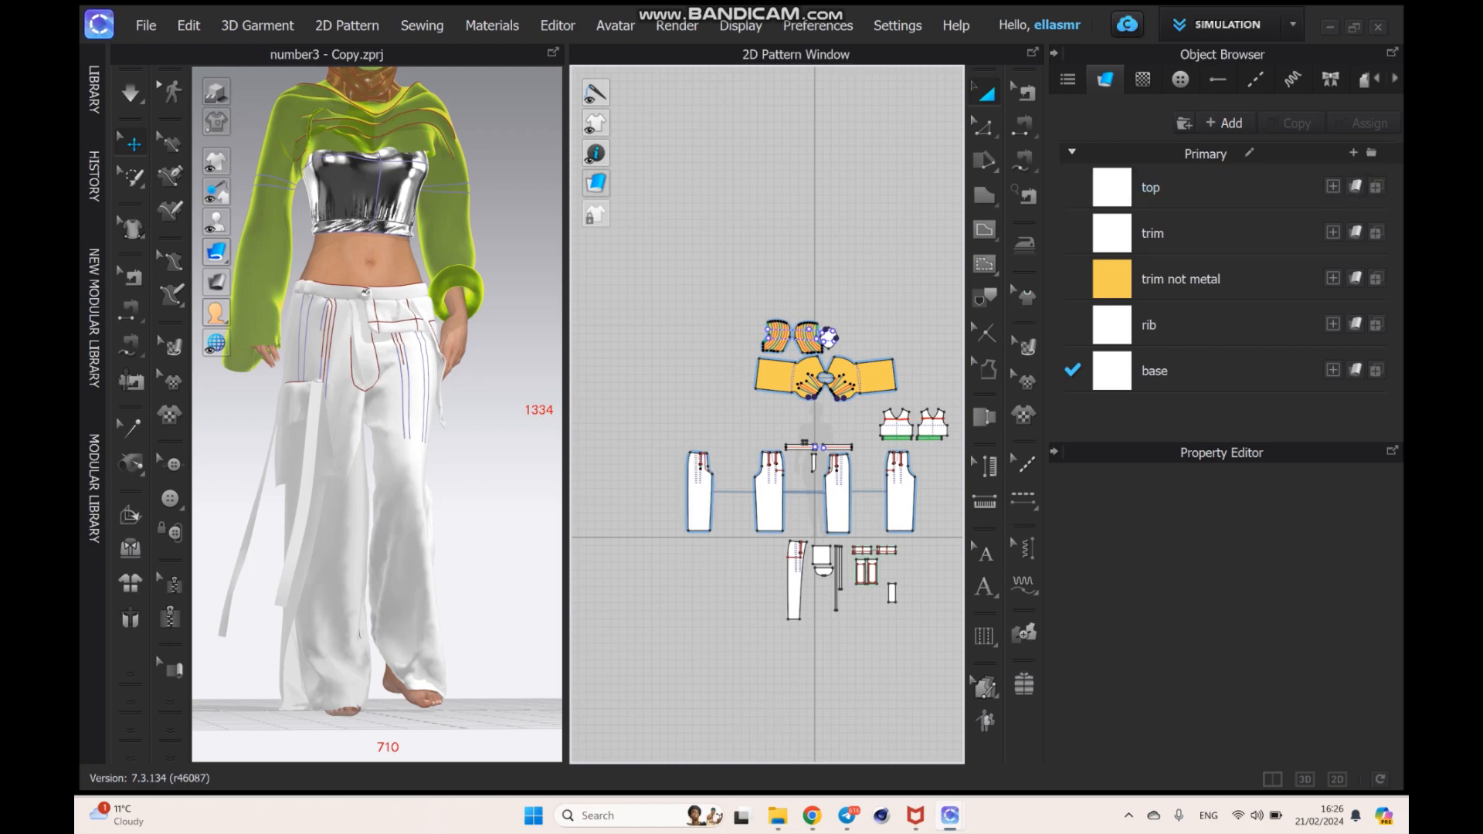
left_click(1224, 123)
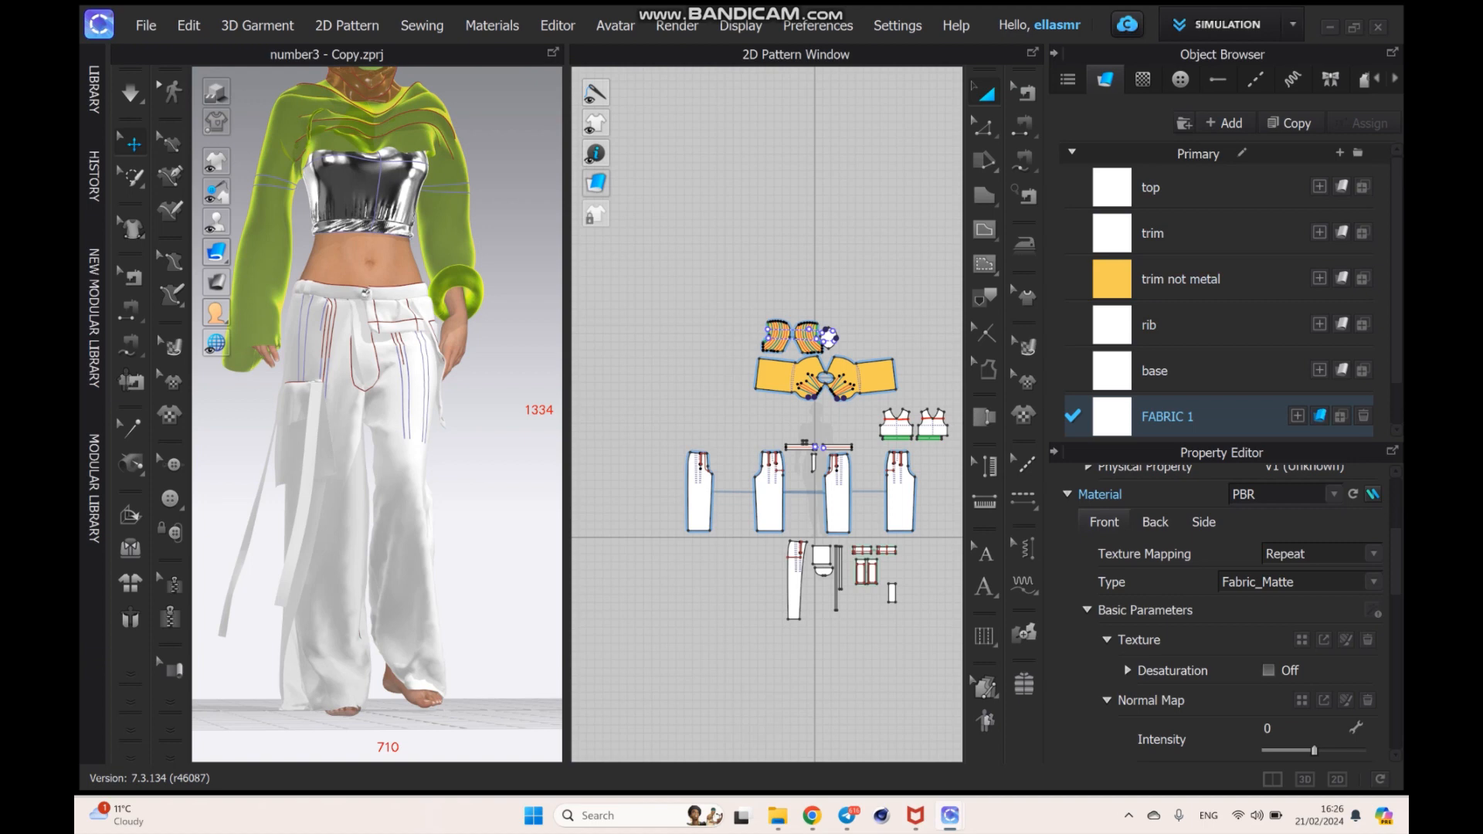
double_click(1167, 417)
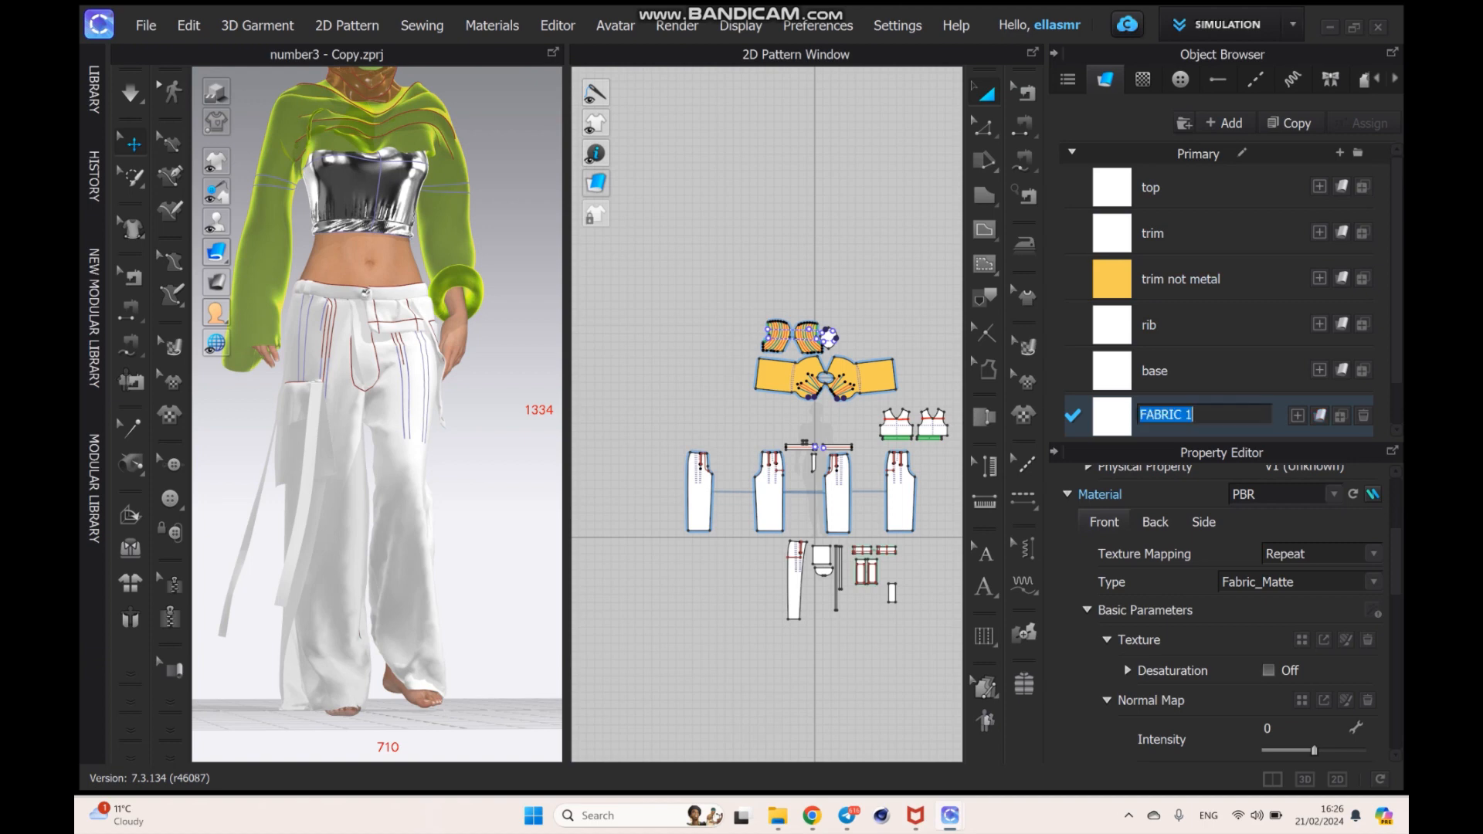
type("main part")
key("Return")
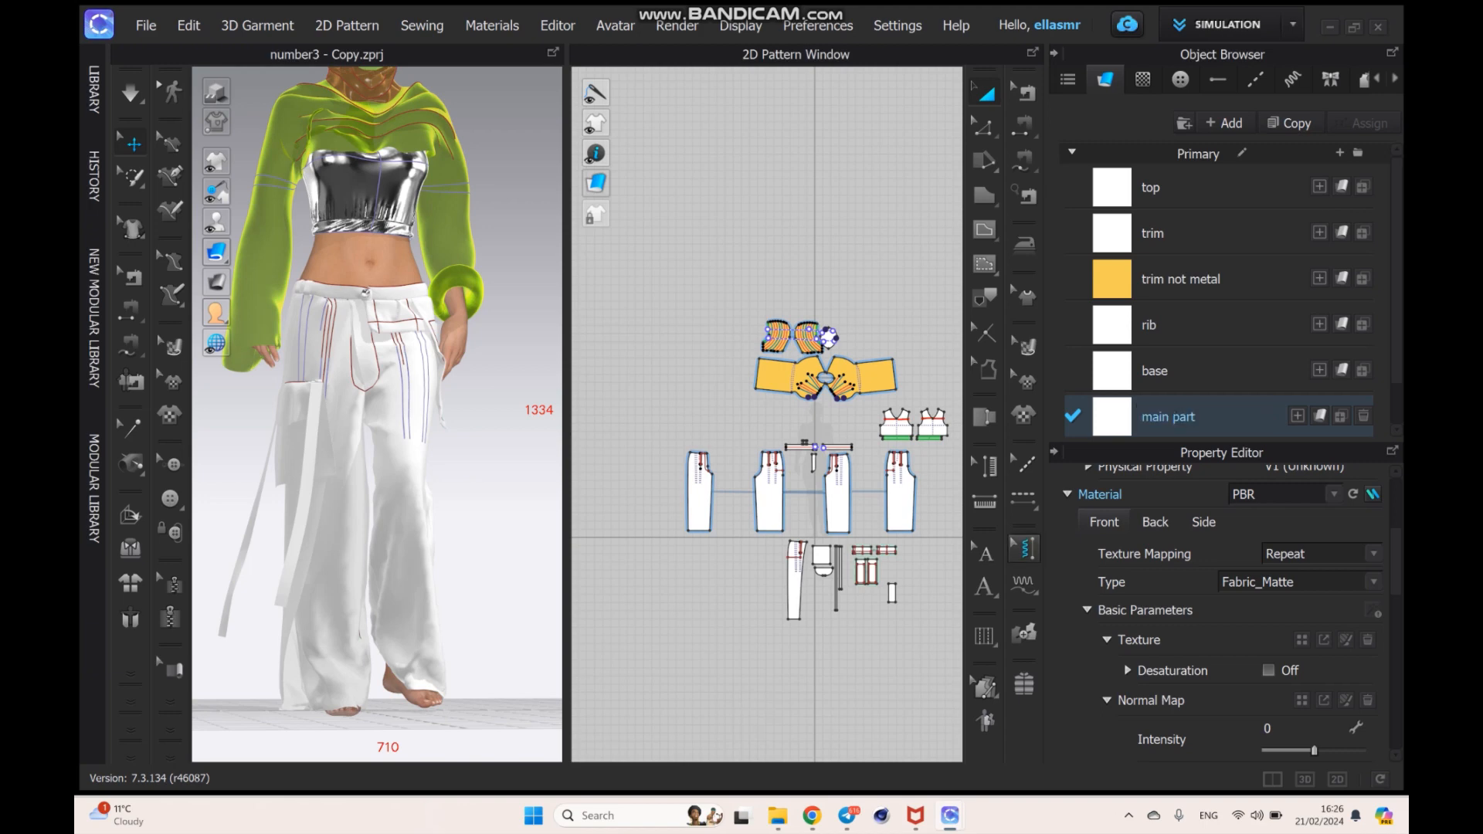
- Assign the main part fabric to the four large trouser leg patterns
left_click(902, 502)
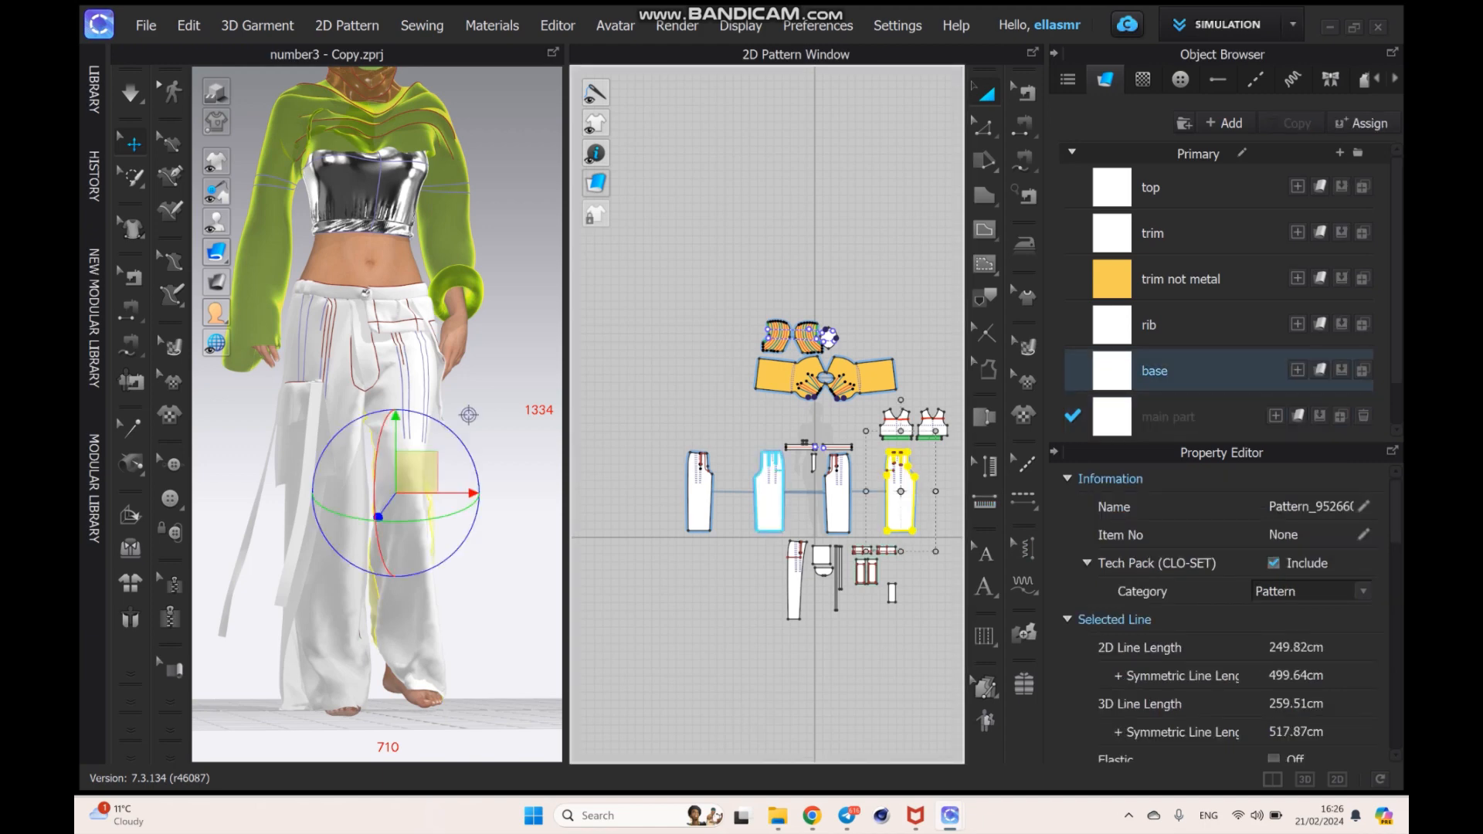
left_click(839, 501, "shift")
left_click(771, 500, "shift")
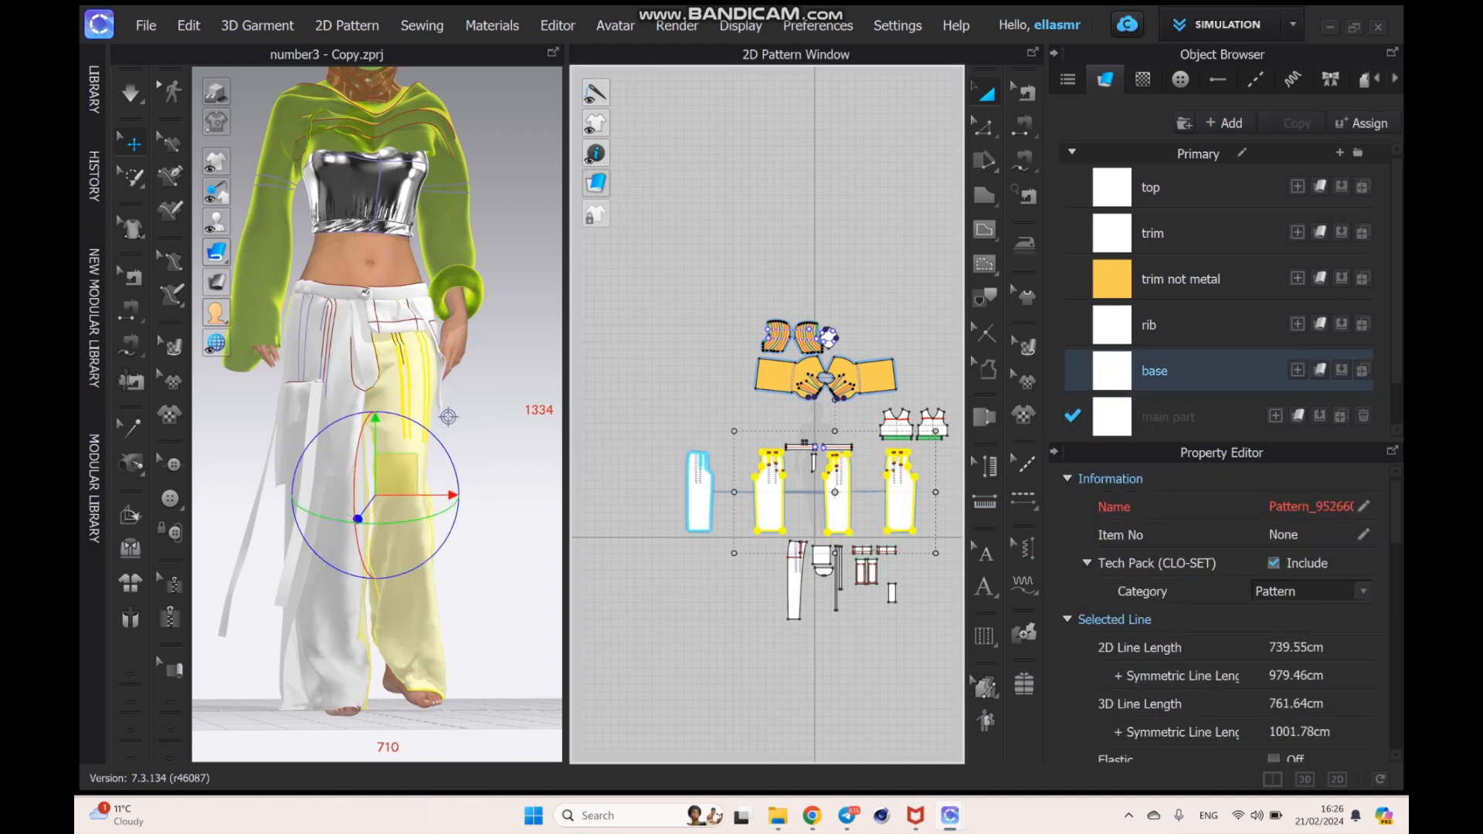
left_click(699, 493, "shift")
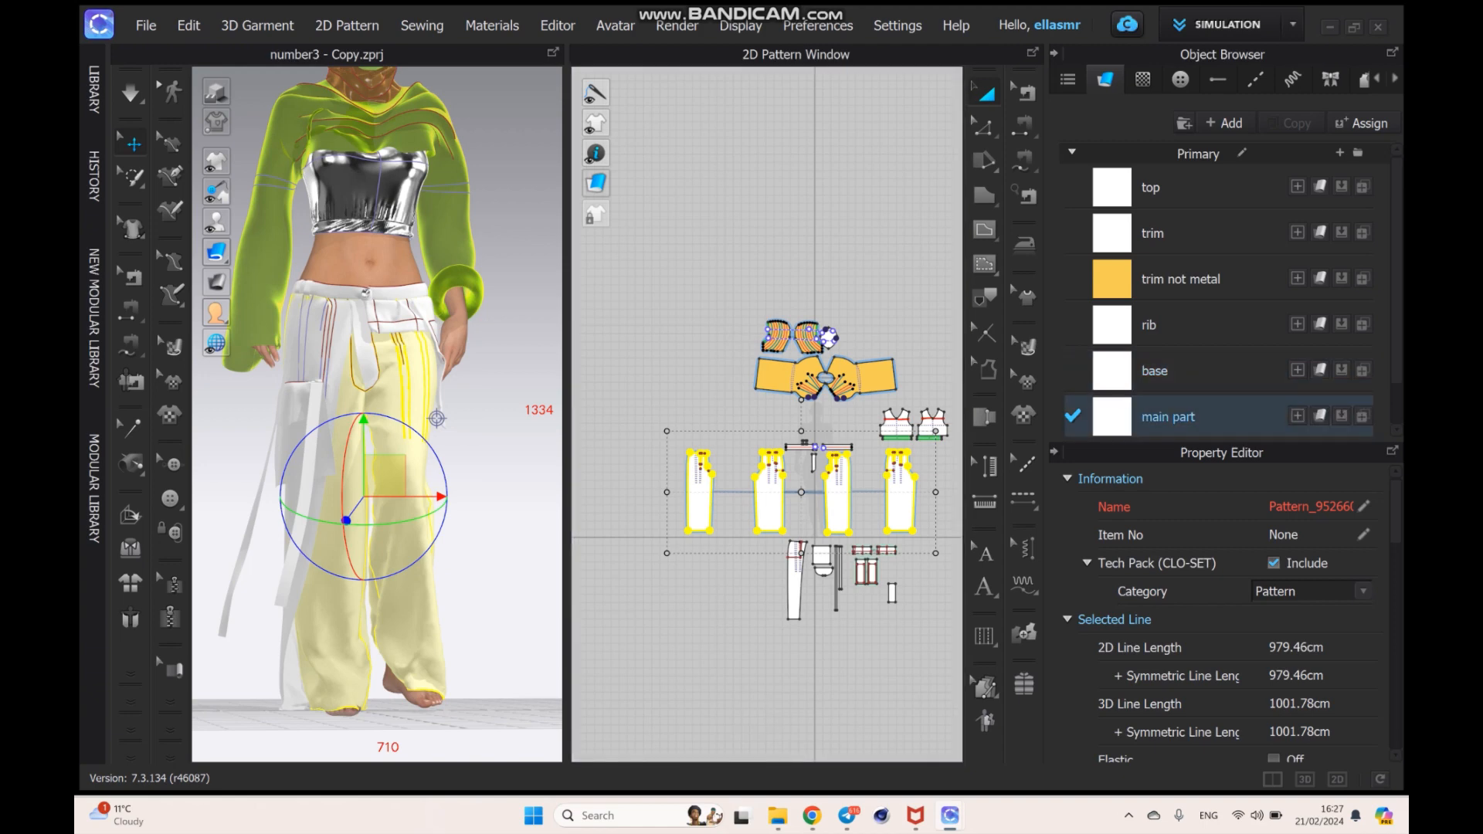
- Load the image "Cast Charcoal 40483-0001 Sunbrella fabric" as the texture of the main part fabric
left_click(1168, 417)
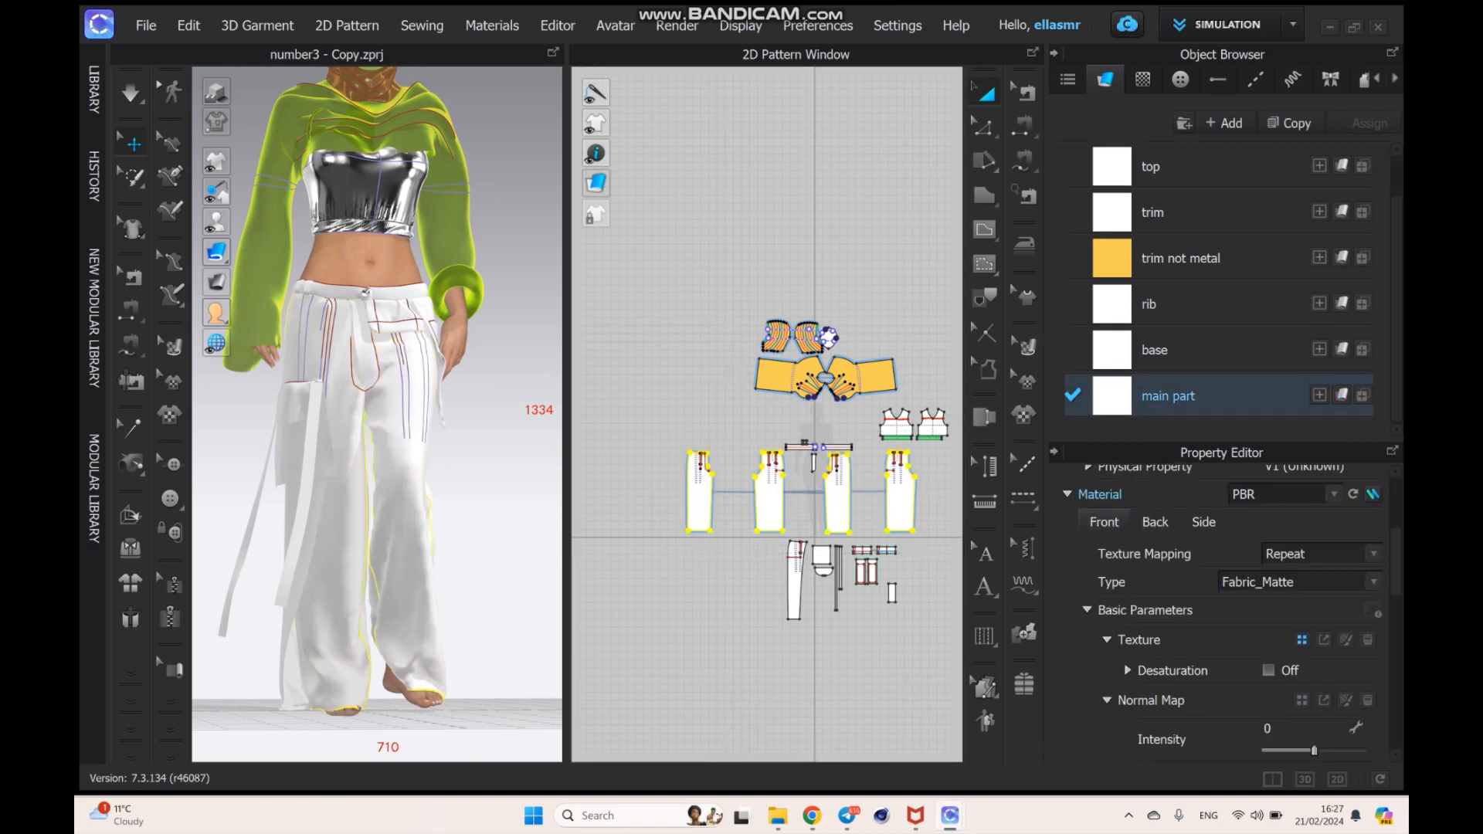
left_click(1302, 639)
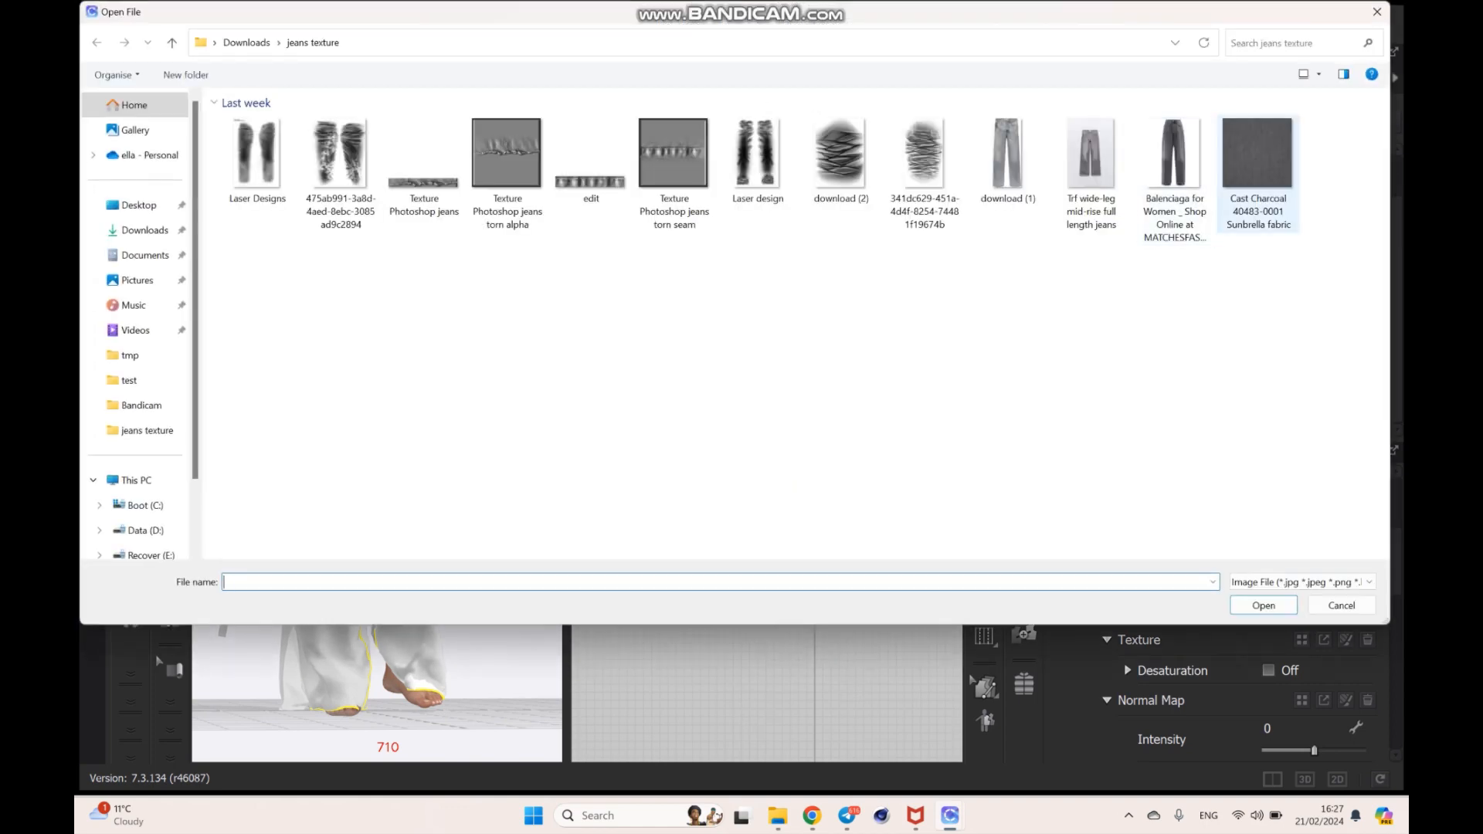
left_click(1258, 159)
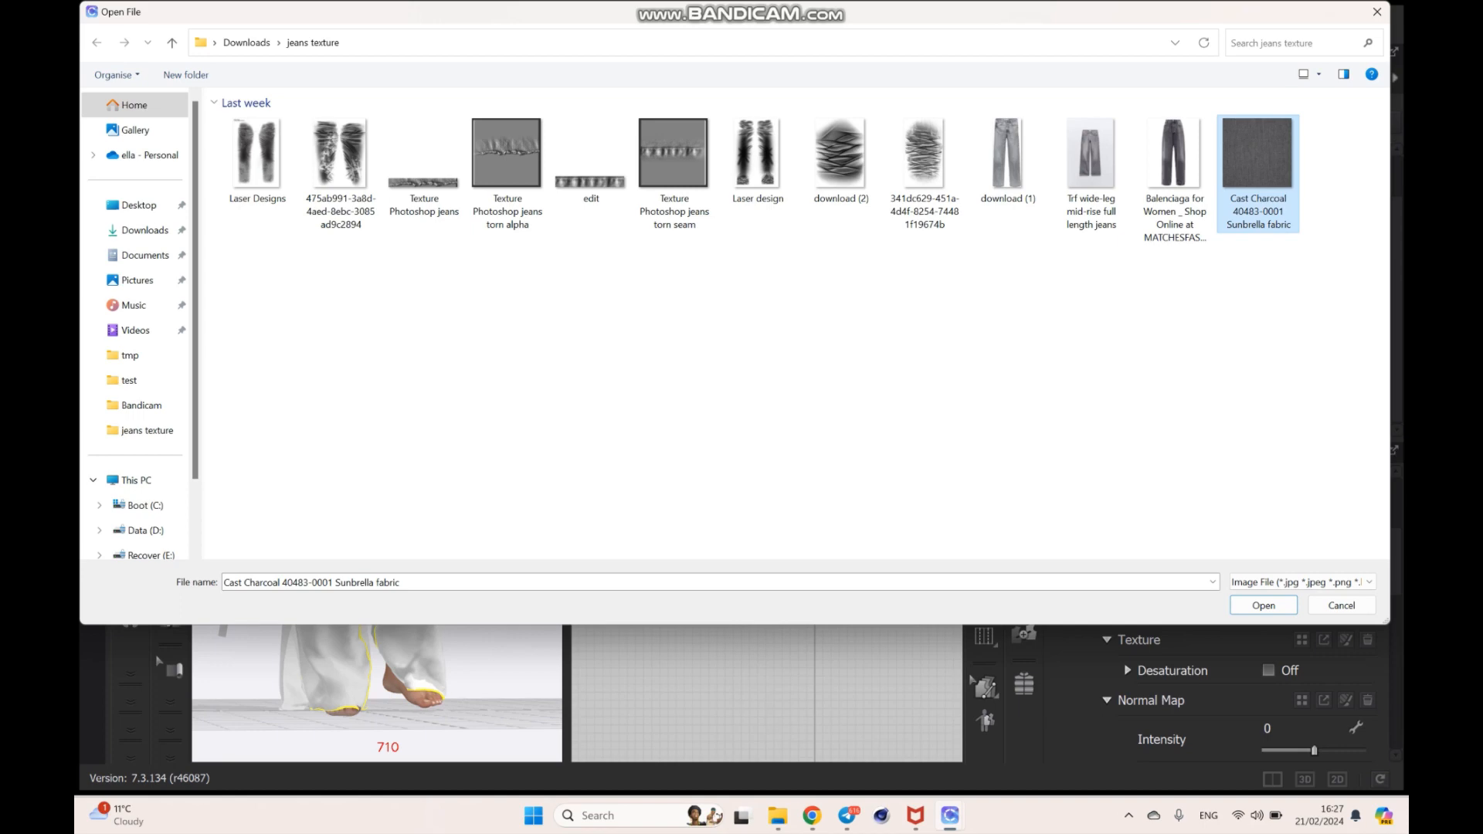
left_click(1264, 606)
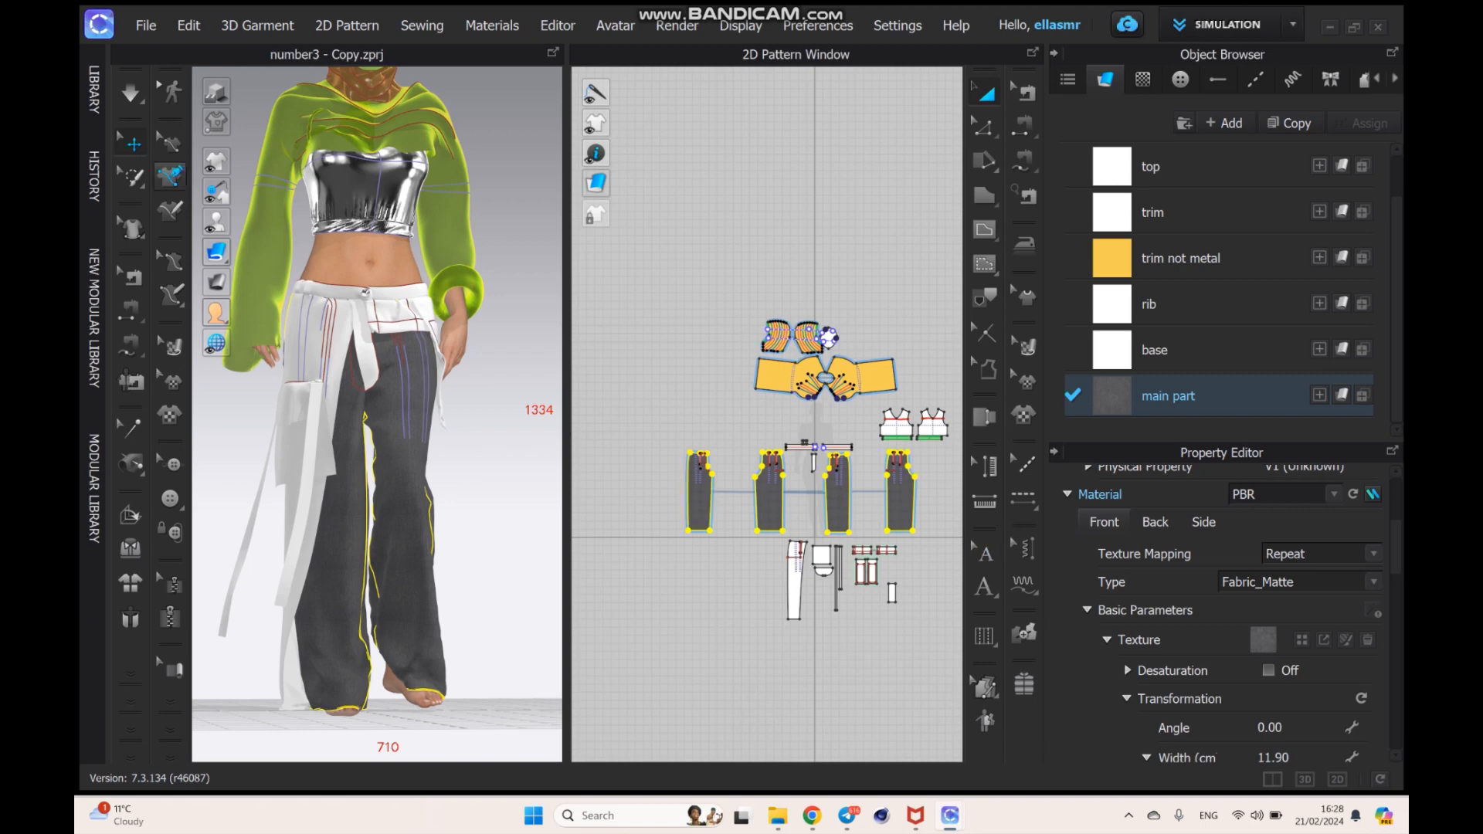
- Try a texture width of 30 cm on the main part fabric, with the aspect ratio kept
scroll(383, 491, "up", 3)
scroll(383, 491, "up", 5)
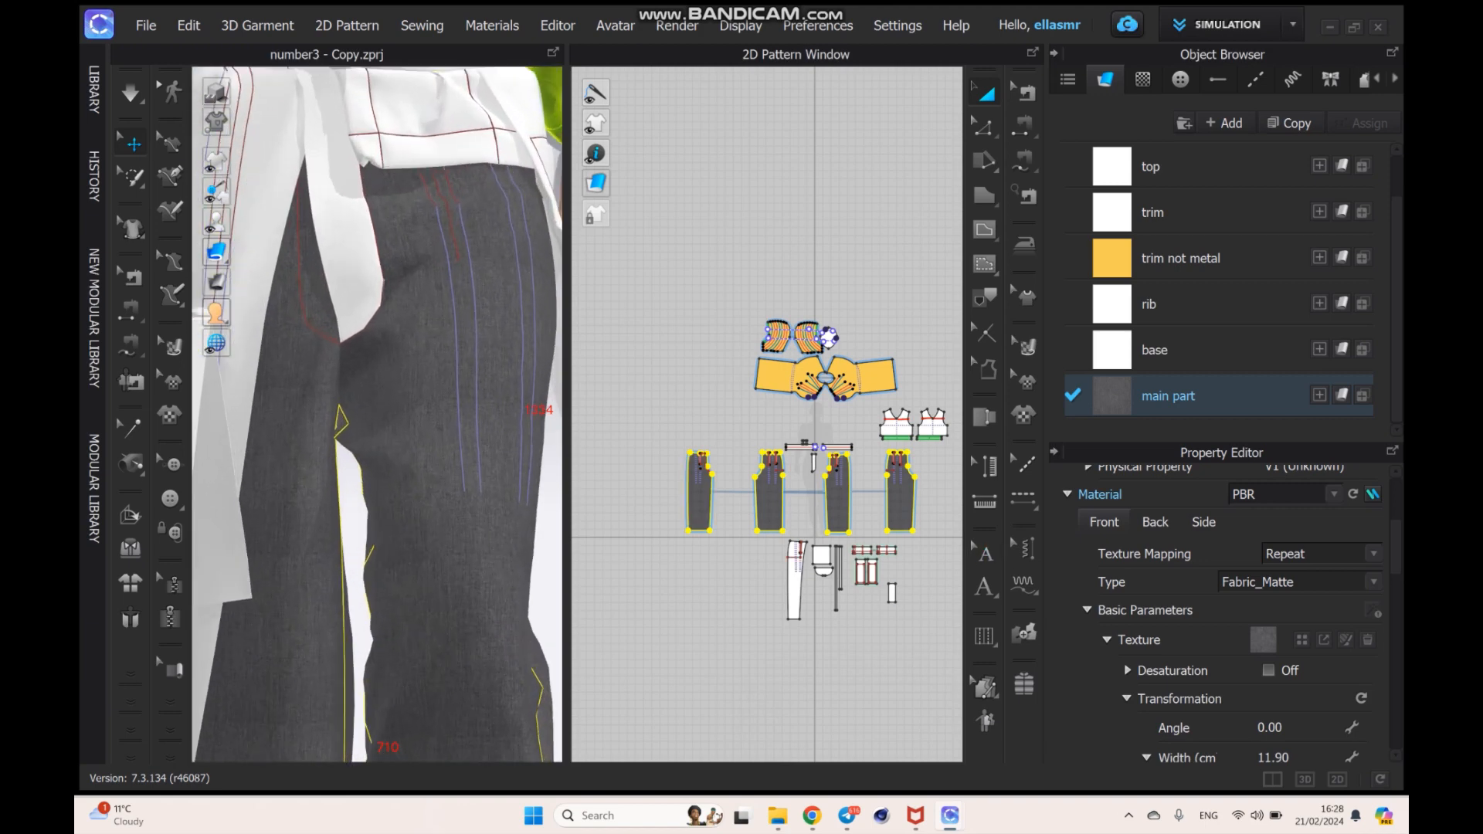
middle_click_drag(383, 491, 362, 362)
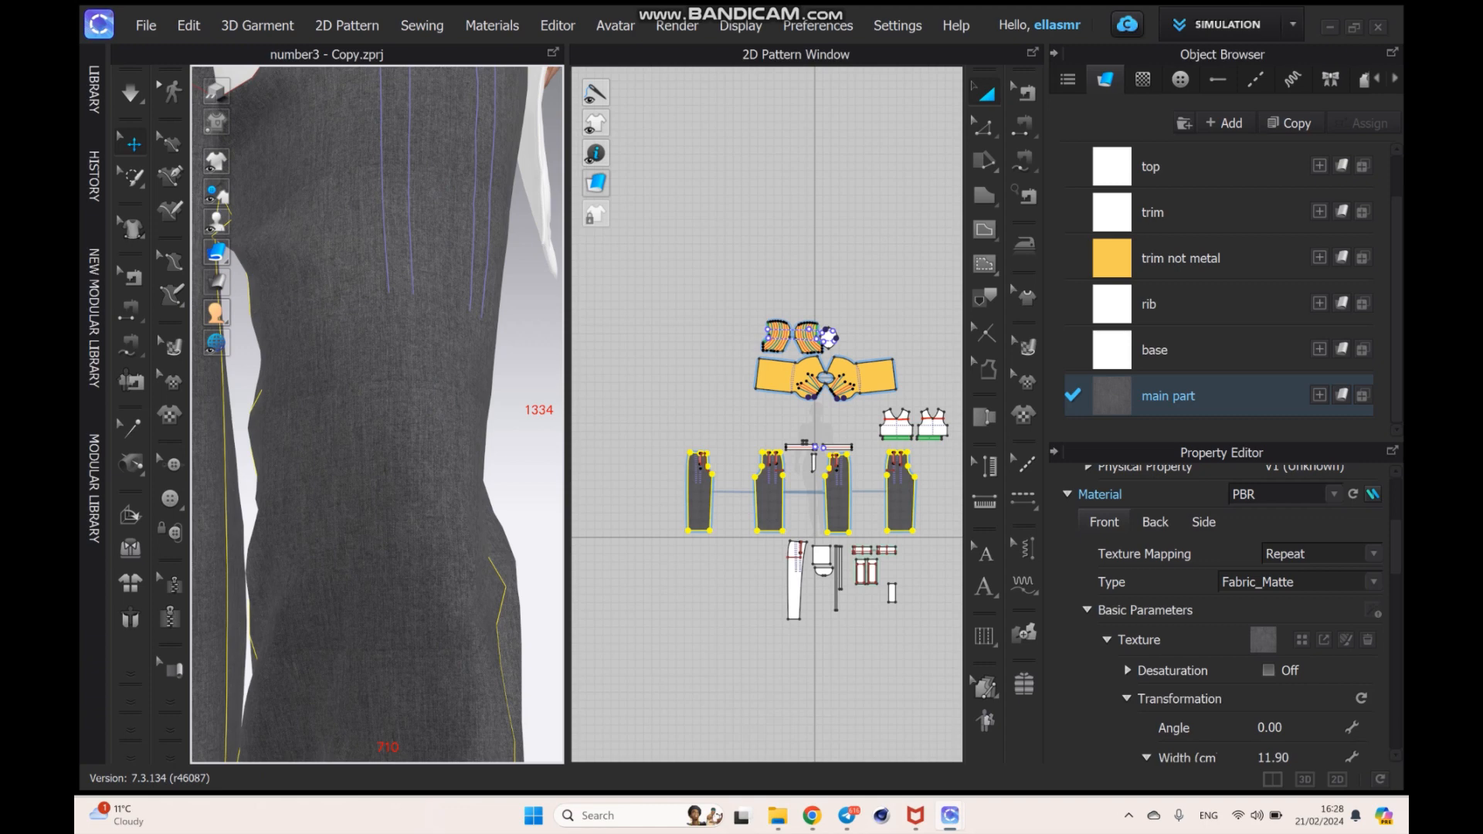
scroll(1221, 618, "down", 3)
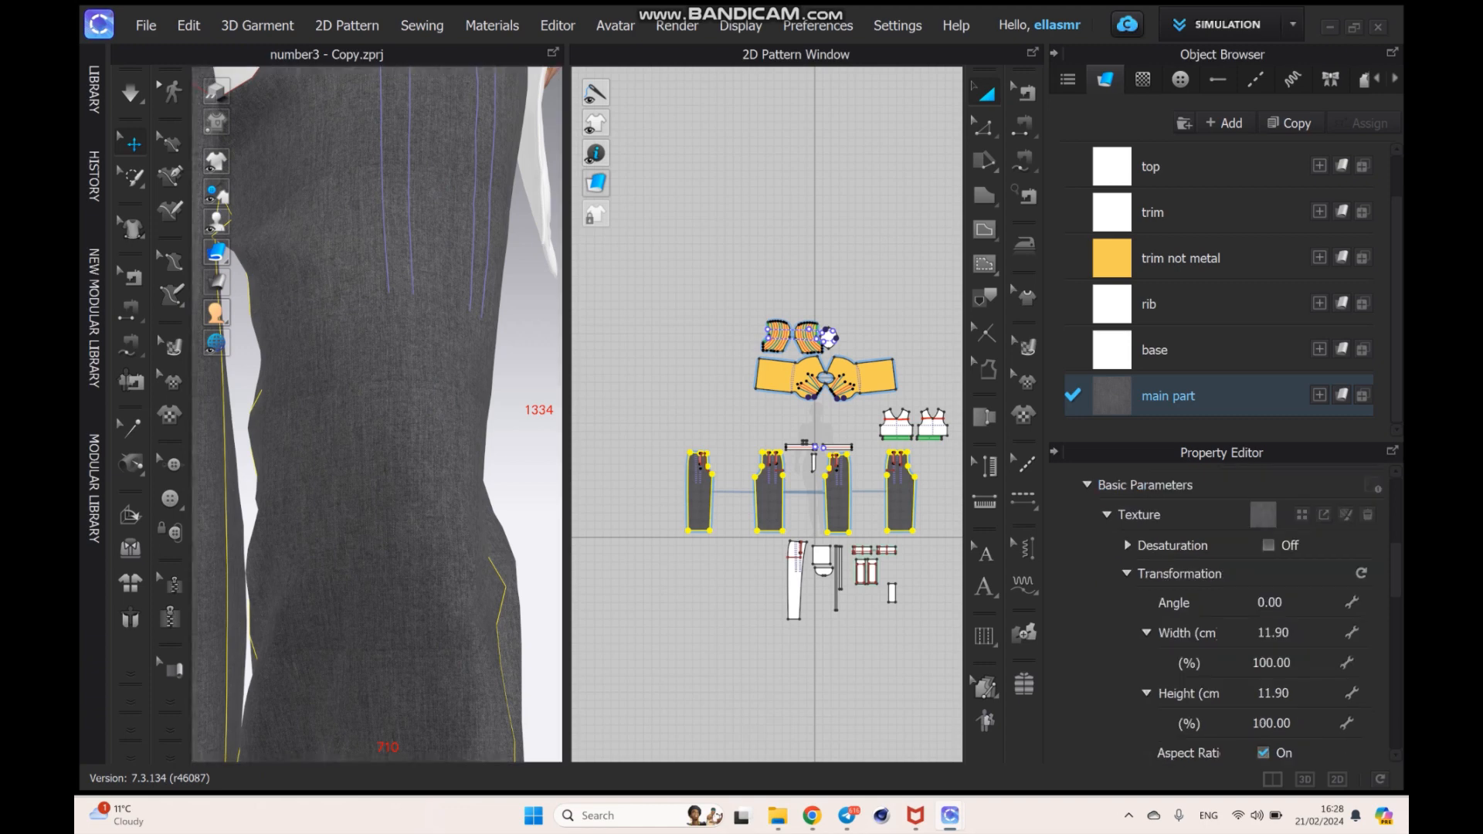
left_click(1274, 633)
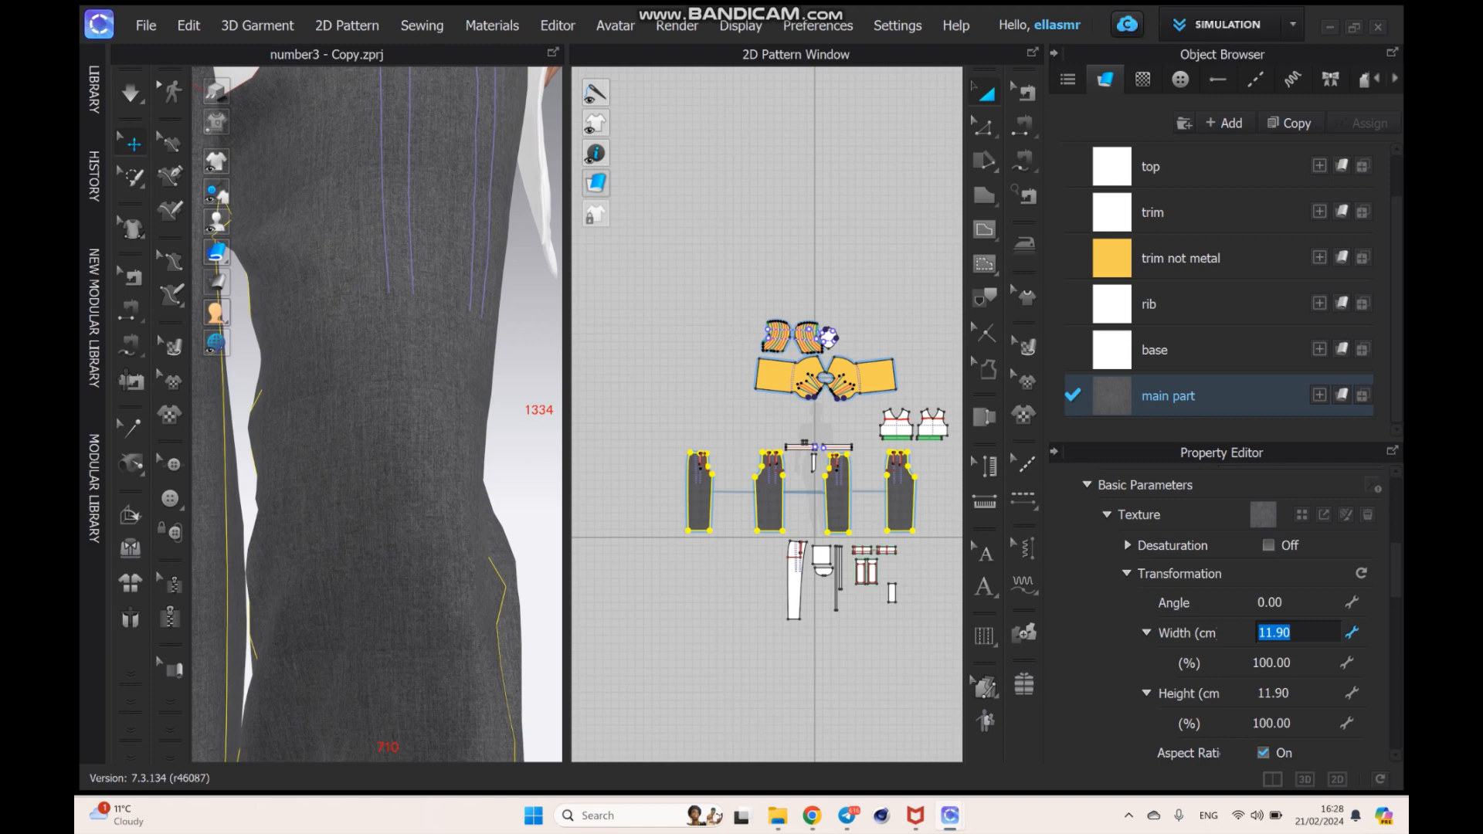
type("30")
key("Return")
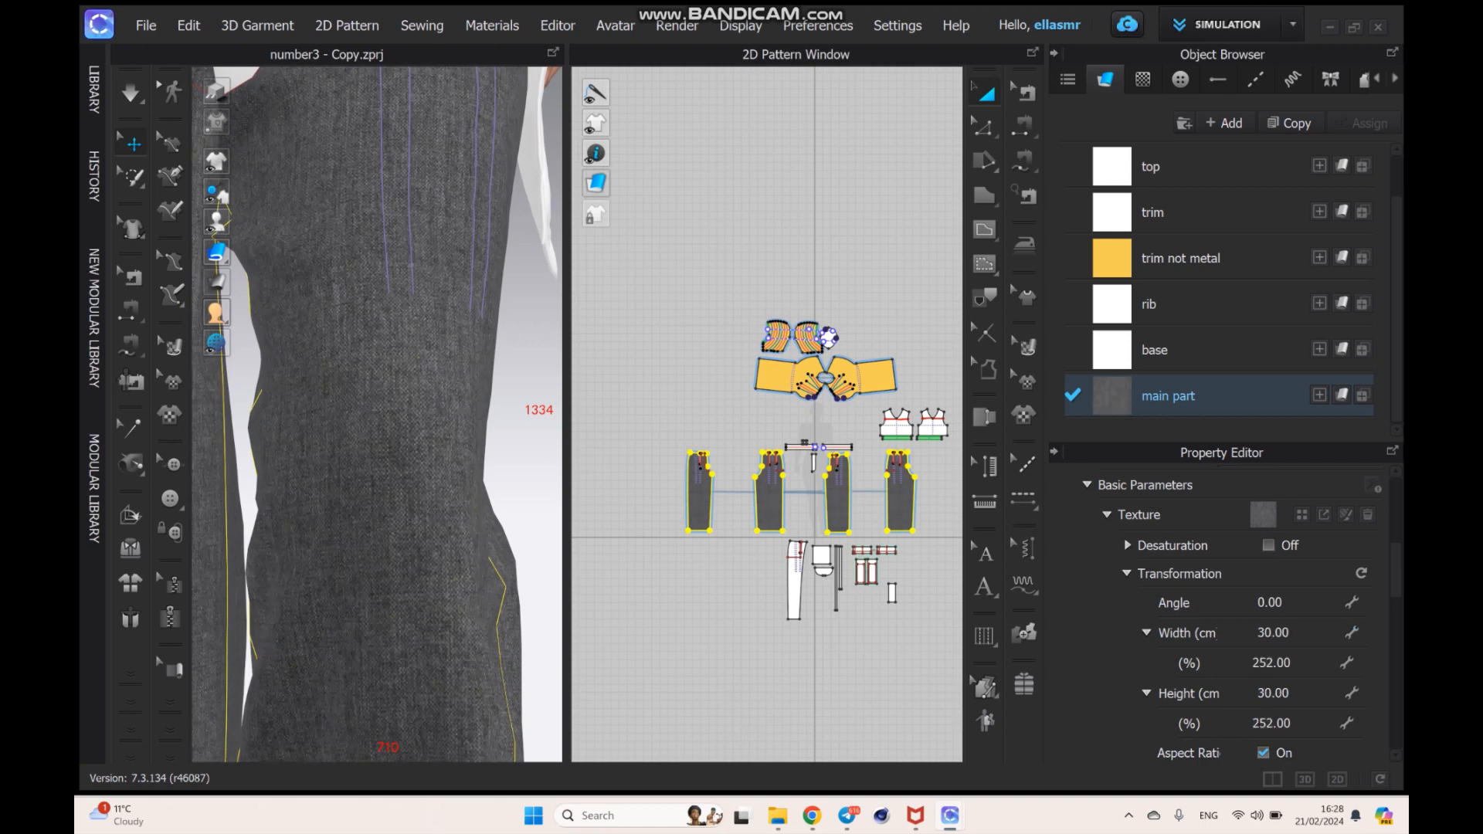
- Try a texture width of 35 cm on the main part fabric and check the trouser legs
scroll(377, 414, "down", 8)
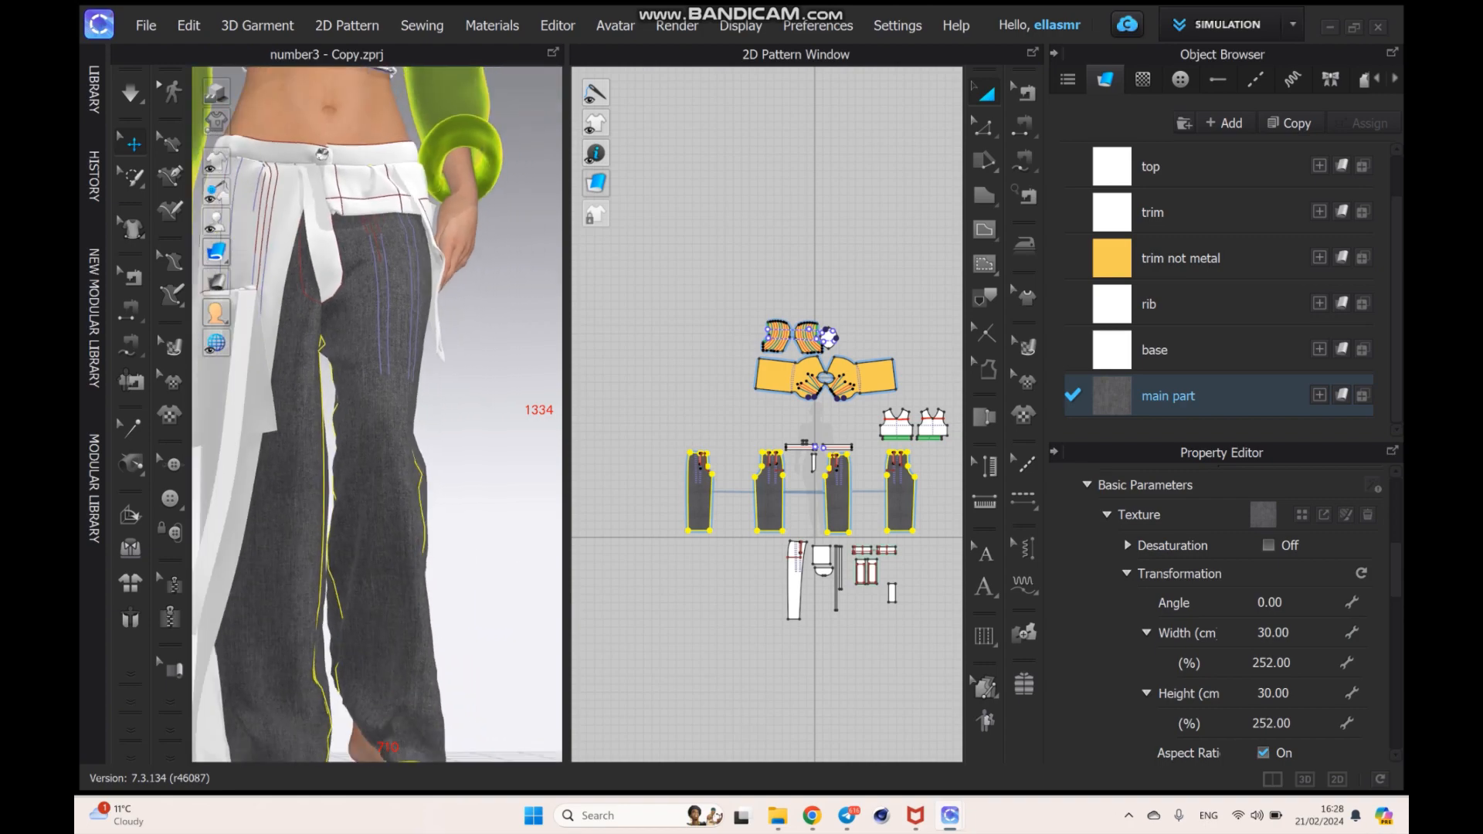
right_click_drag(478, 433, 447, 447)
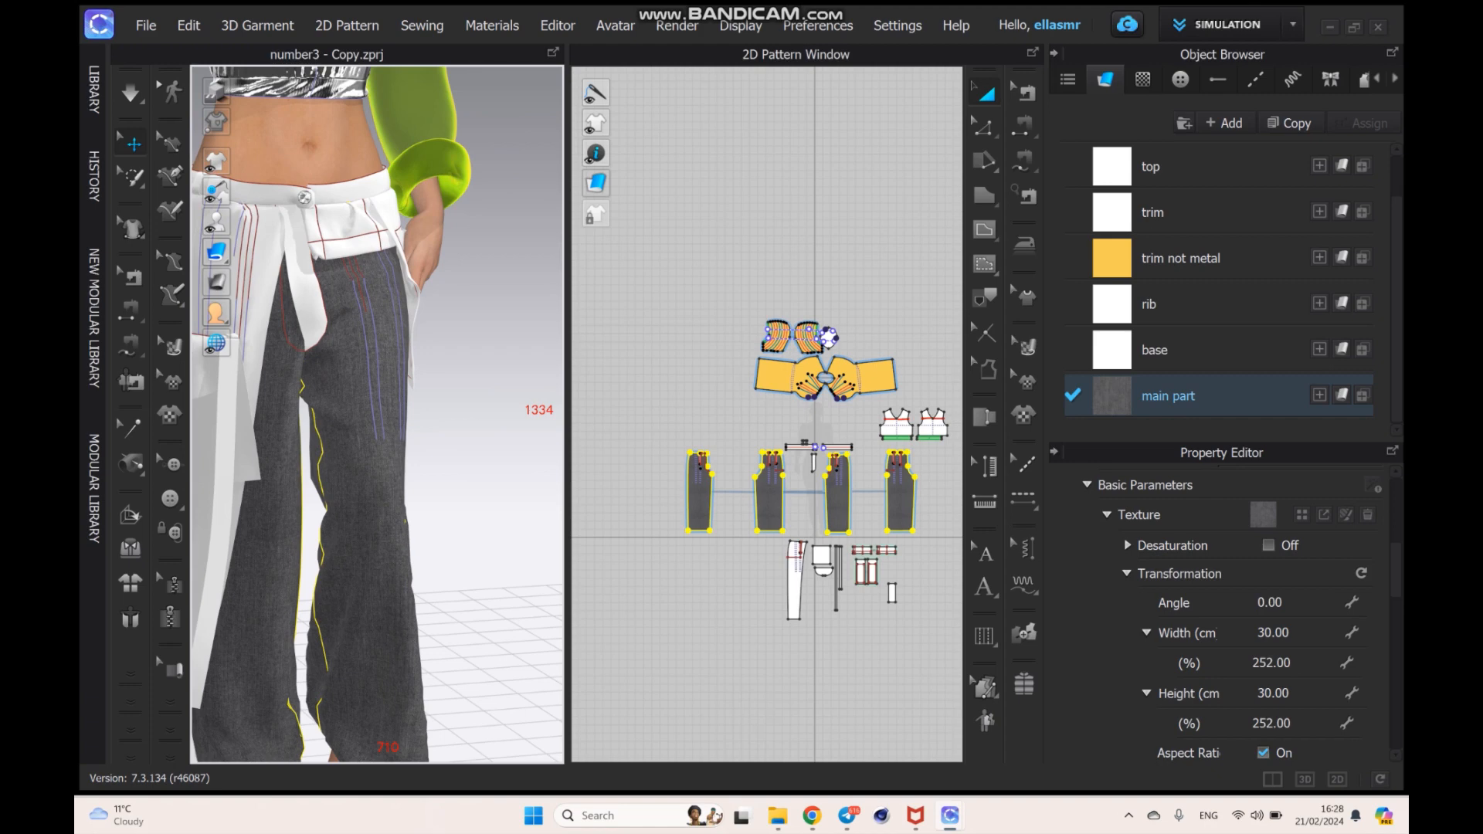
left_click(1273, 633)
type("35")
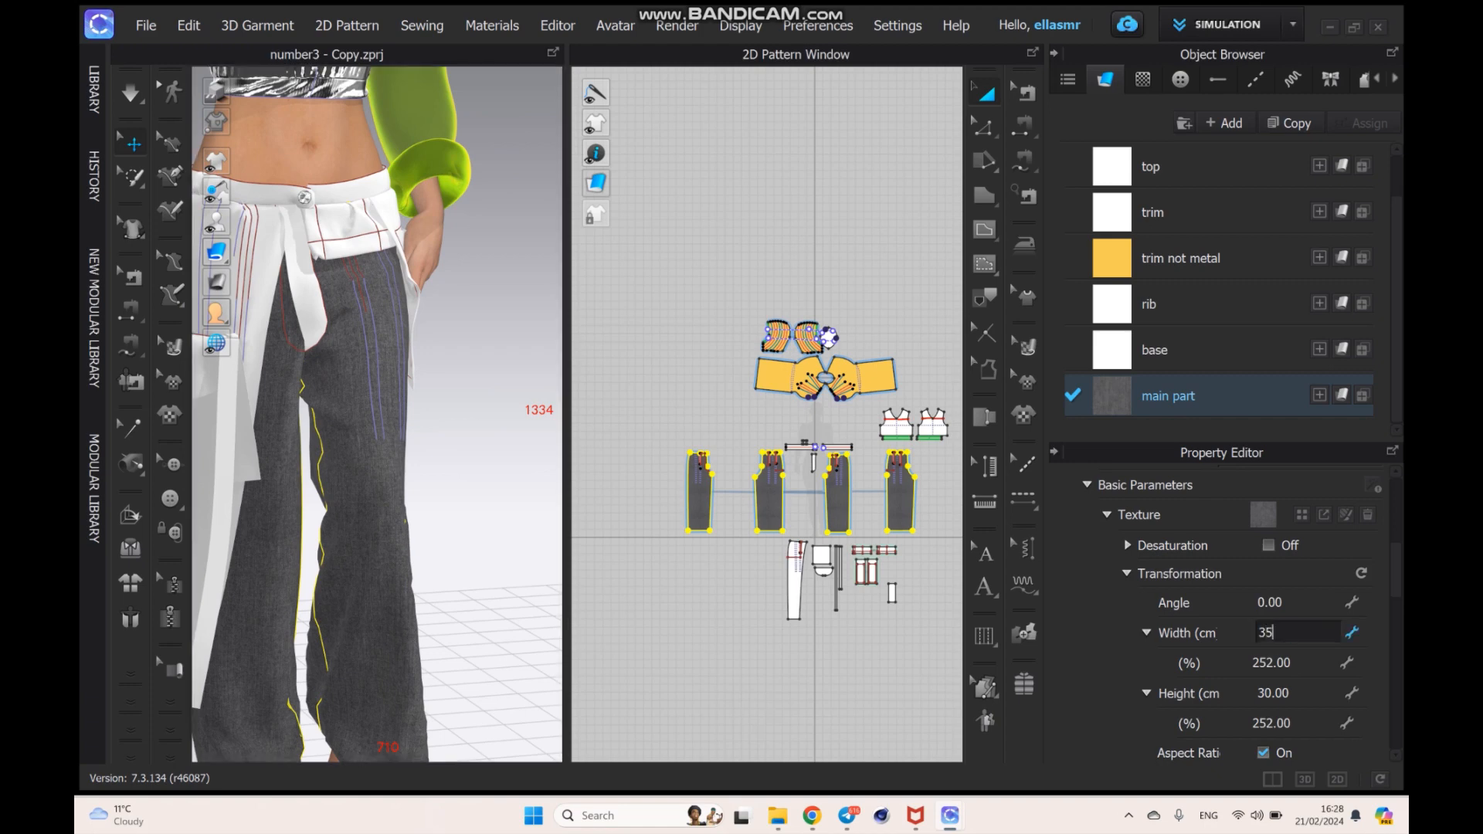
key("Return")
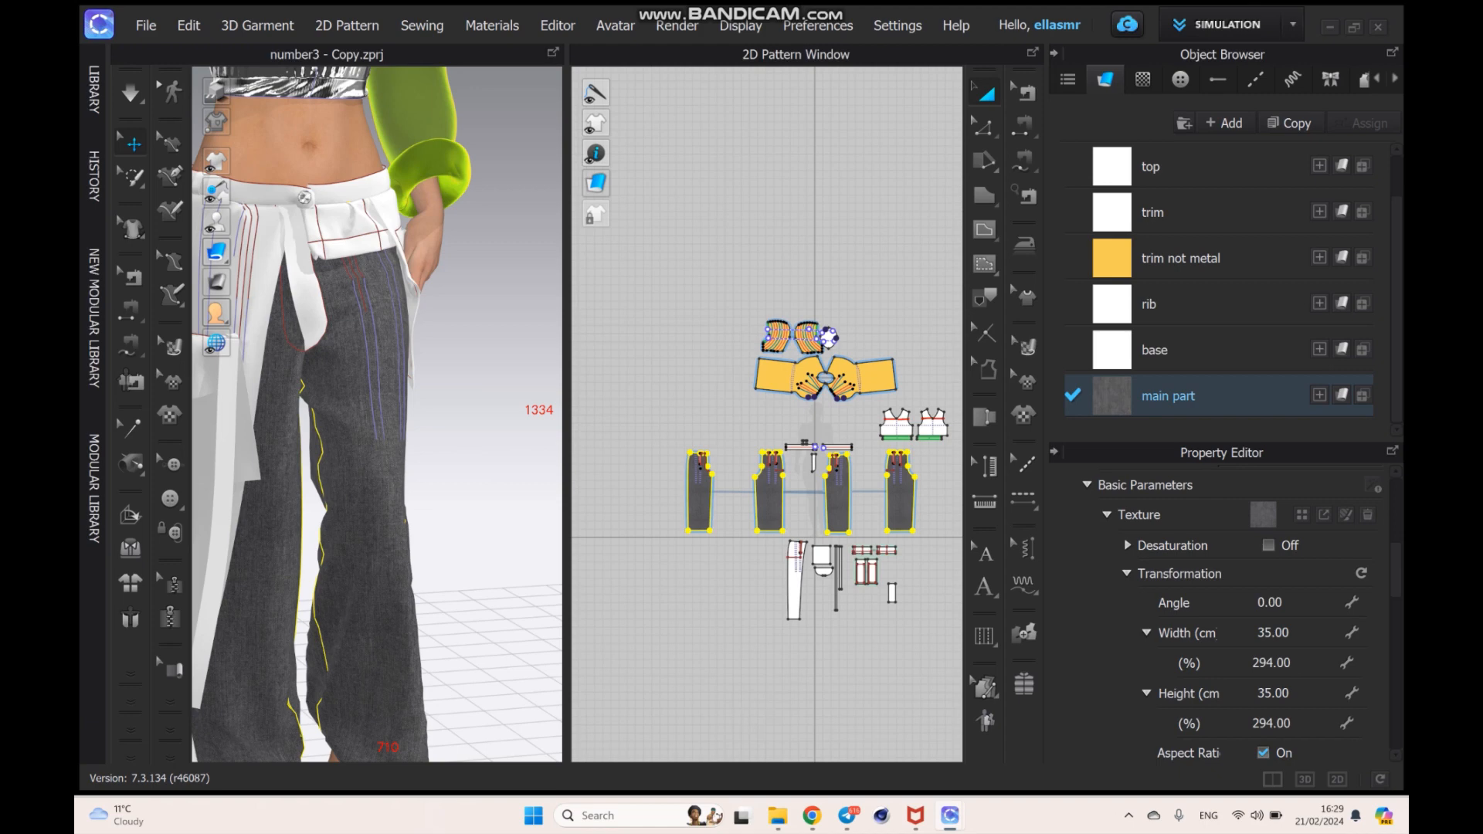
- Try a much larger texture width of 100 cm on the main part fabric
left_click(1272, 633)
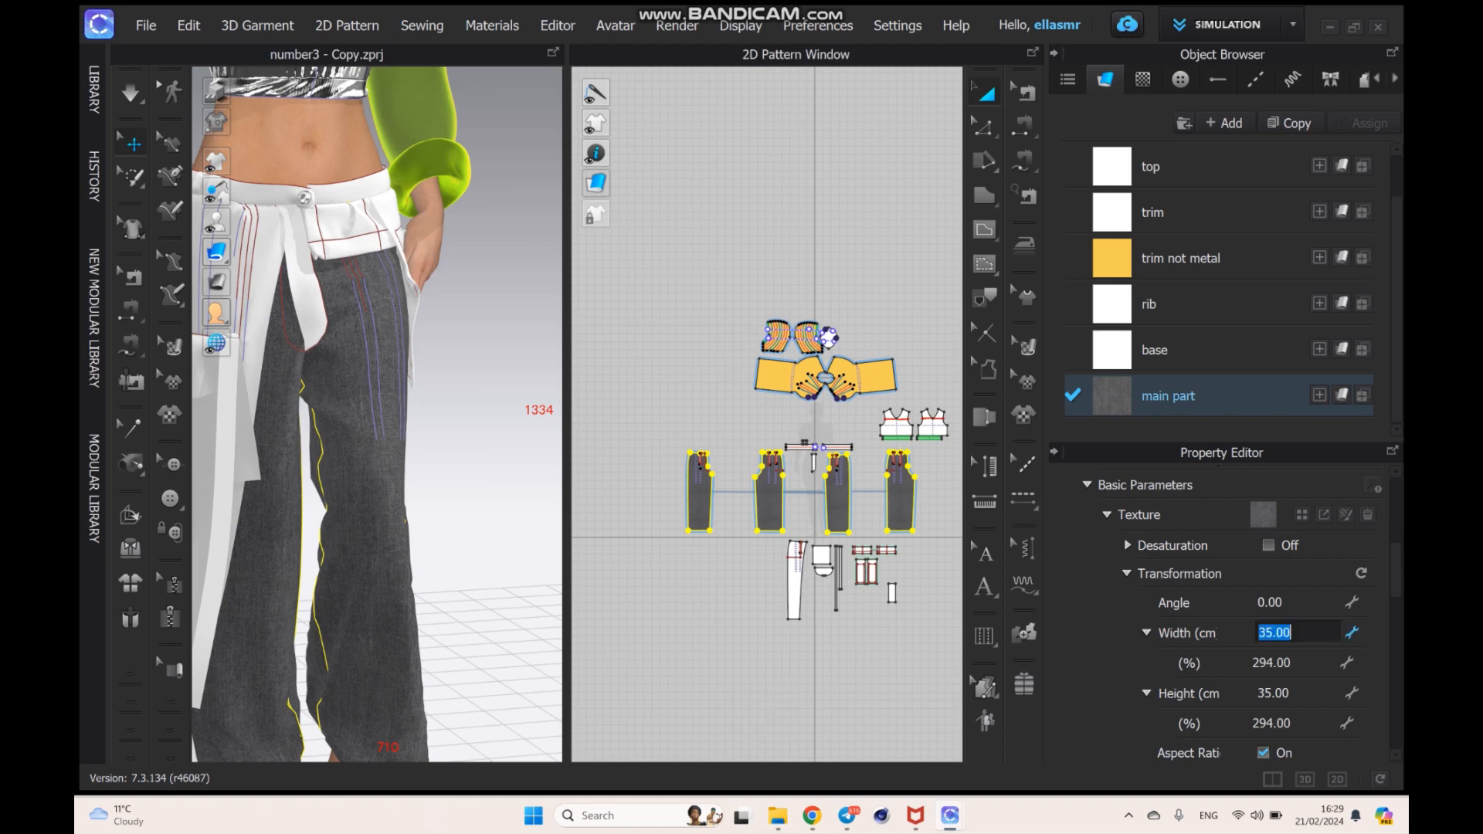
type("100")
key("Return")
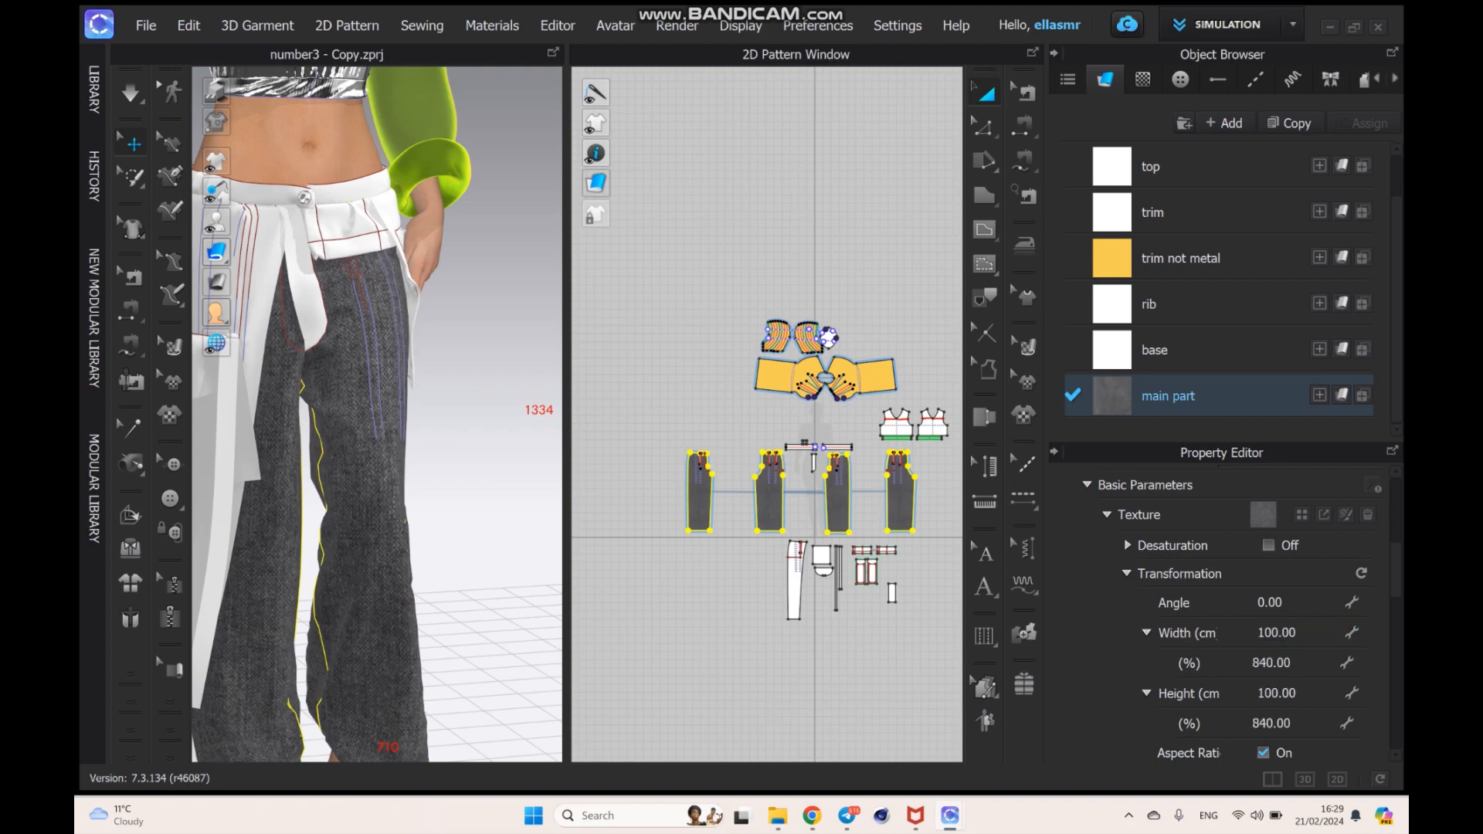
- Inspect the weave on the trouser leg up close and set the main part texture width to 10 cm
scroll(348, 425, "up", 10)
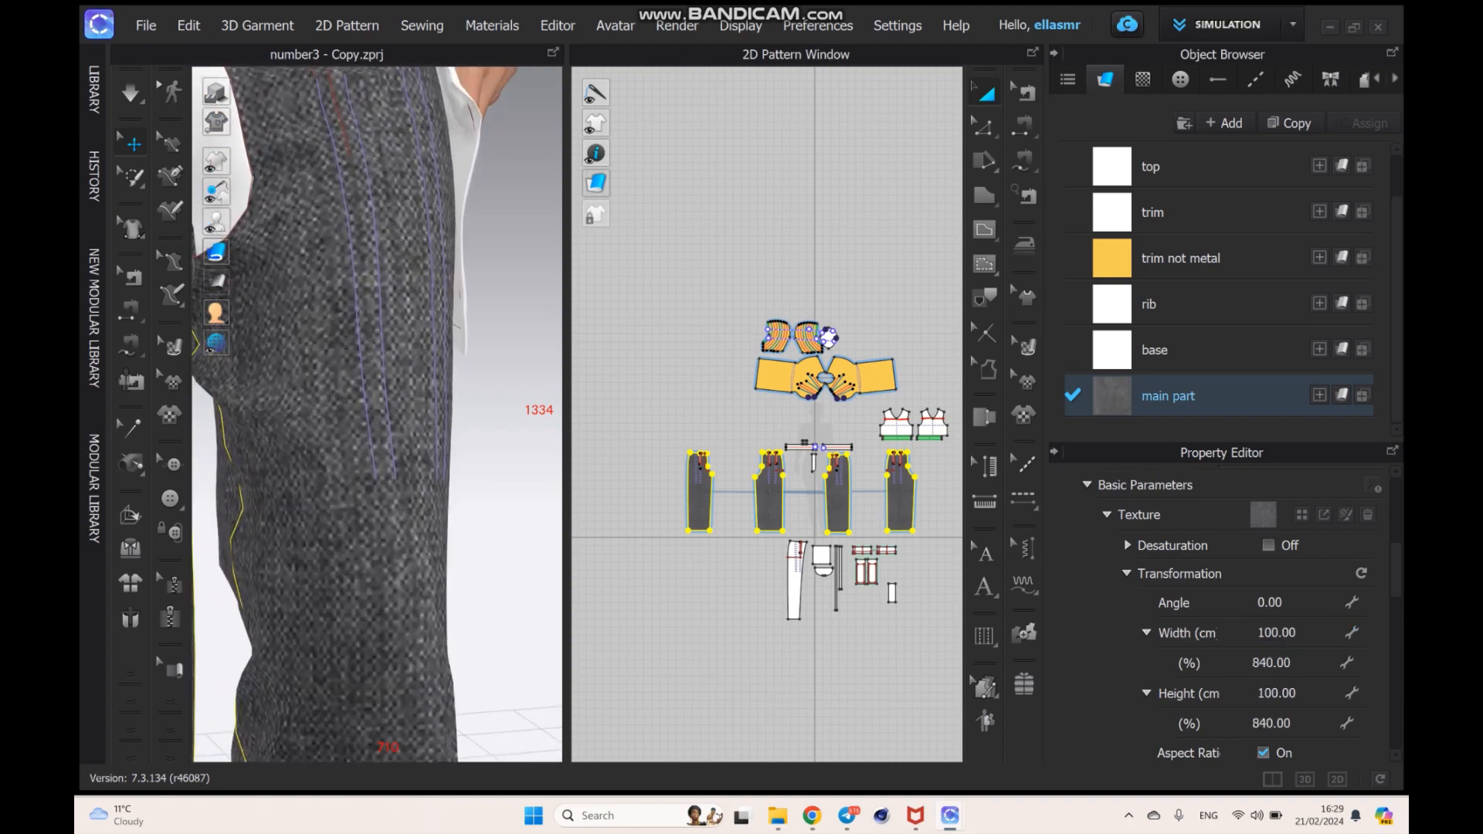
left_click(1278, 632)
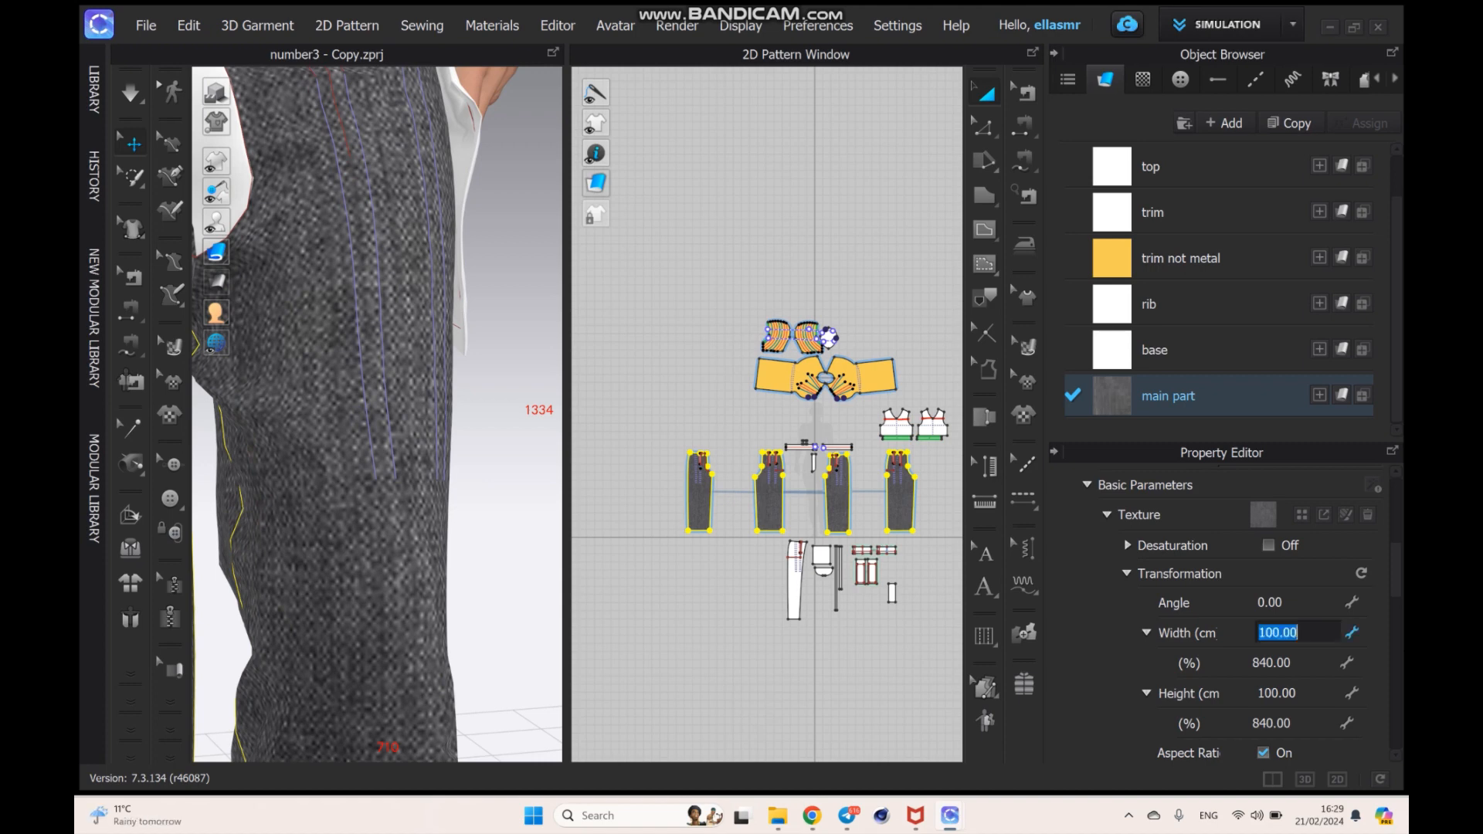
type("10")
key("Return")
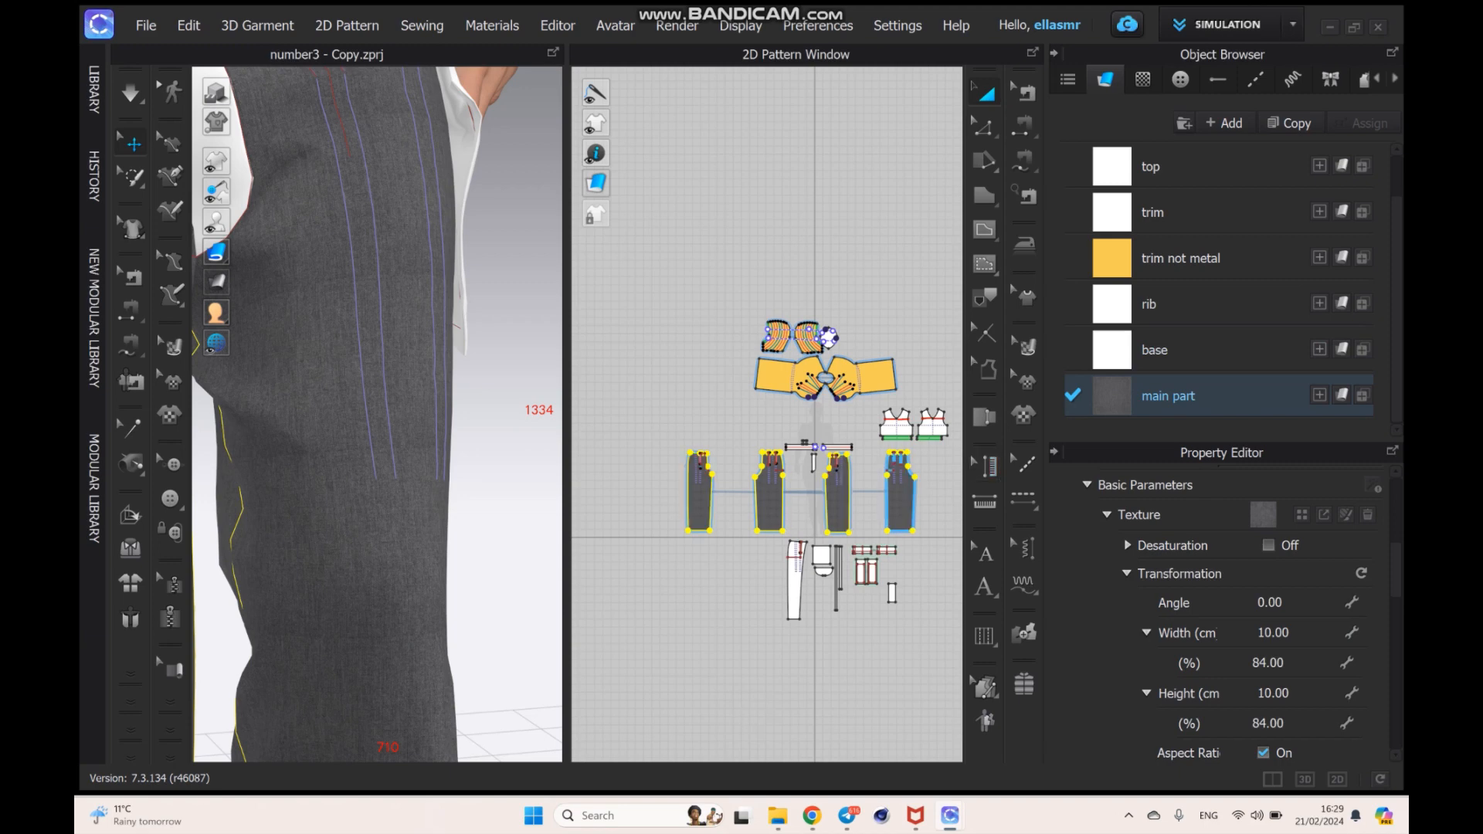
- Try a texture width of 40 cm on the main part fabric, with the aspect ratio kept
left_click(1273, 633)
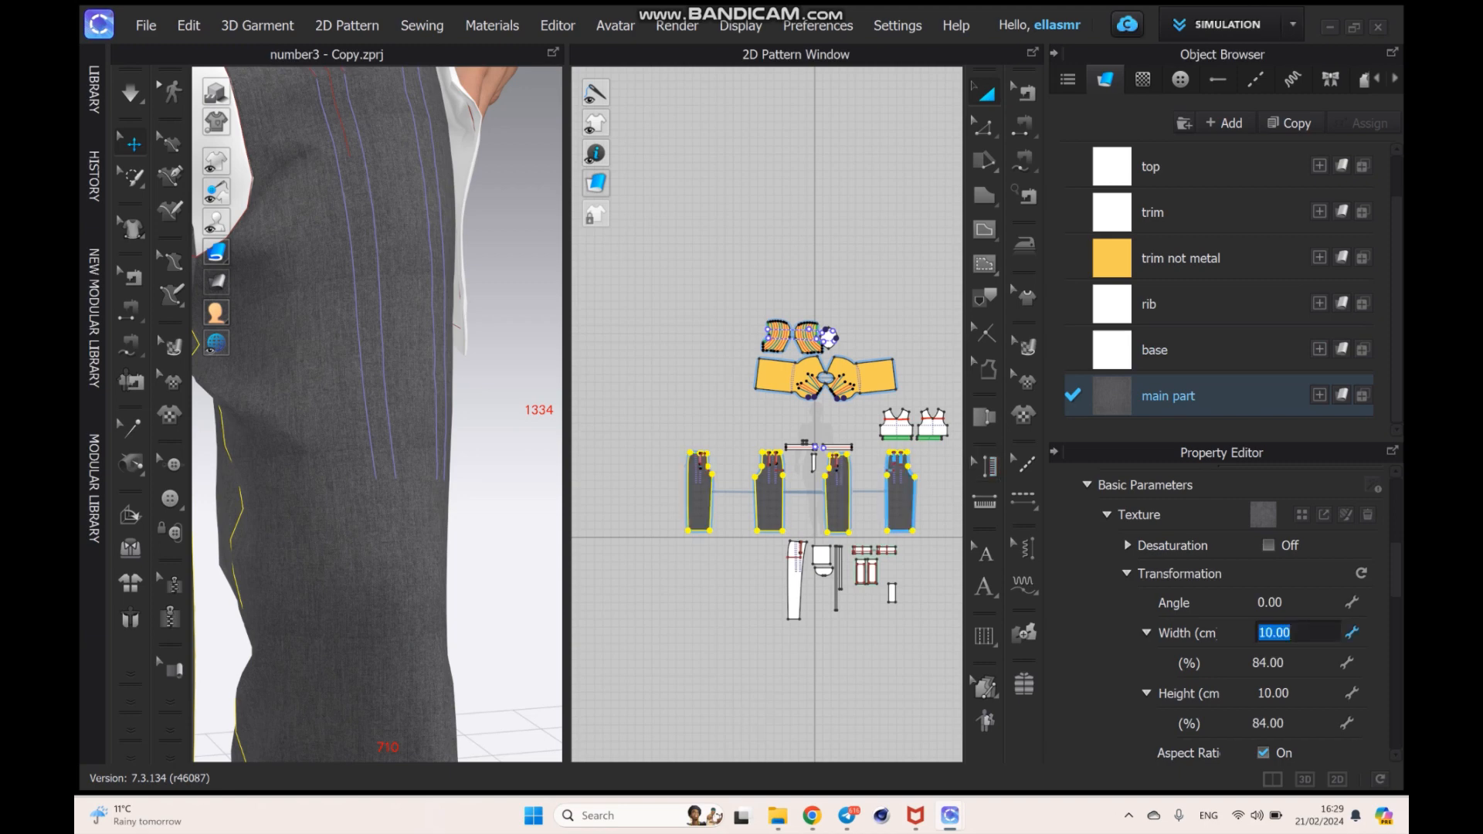
type("40")
key("Return")
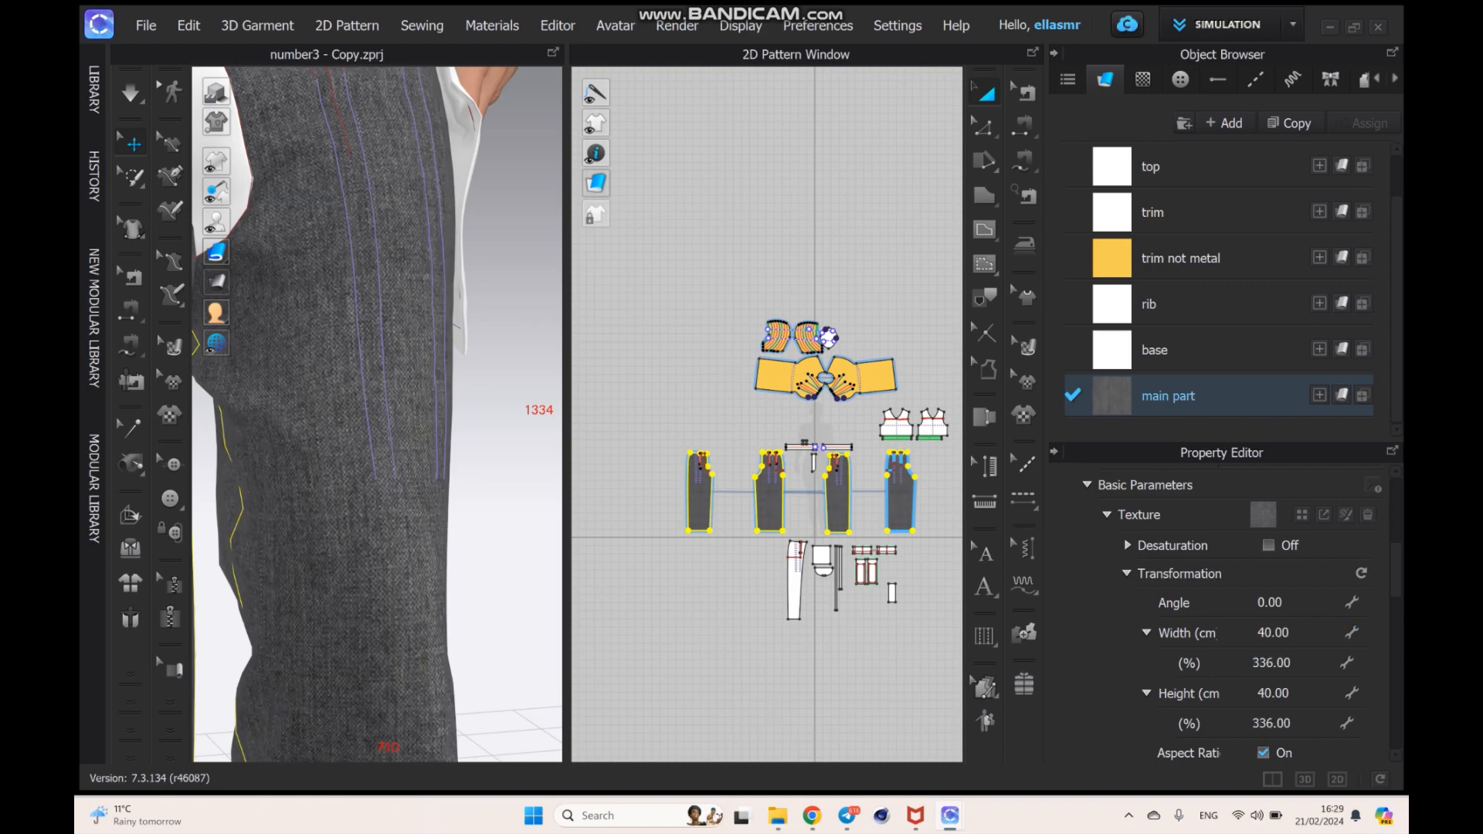
- Set the main part fabric's texture width to 35 cm and check the denim on the whole trousers
left_click(1273, 633)
type("35")
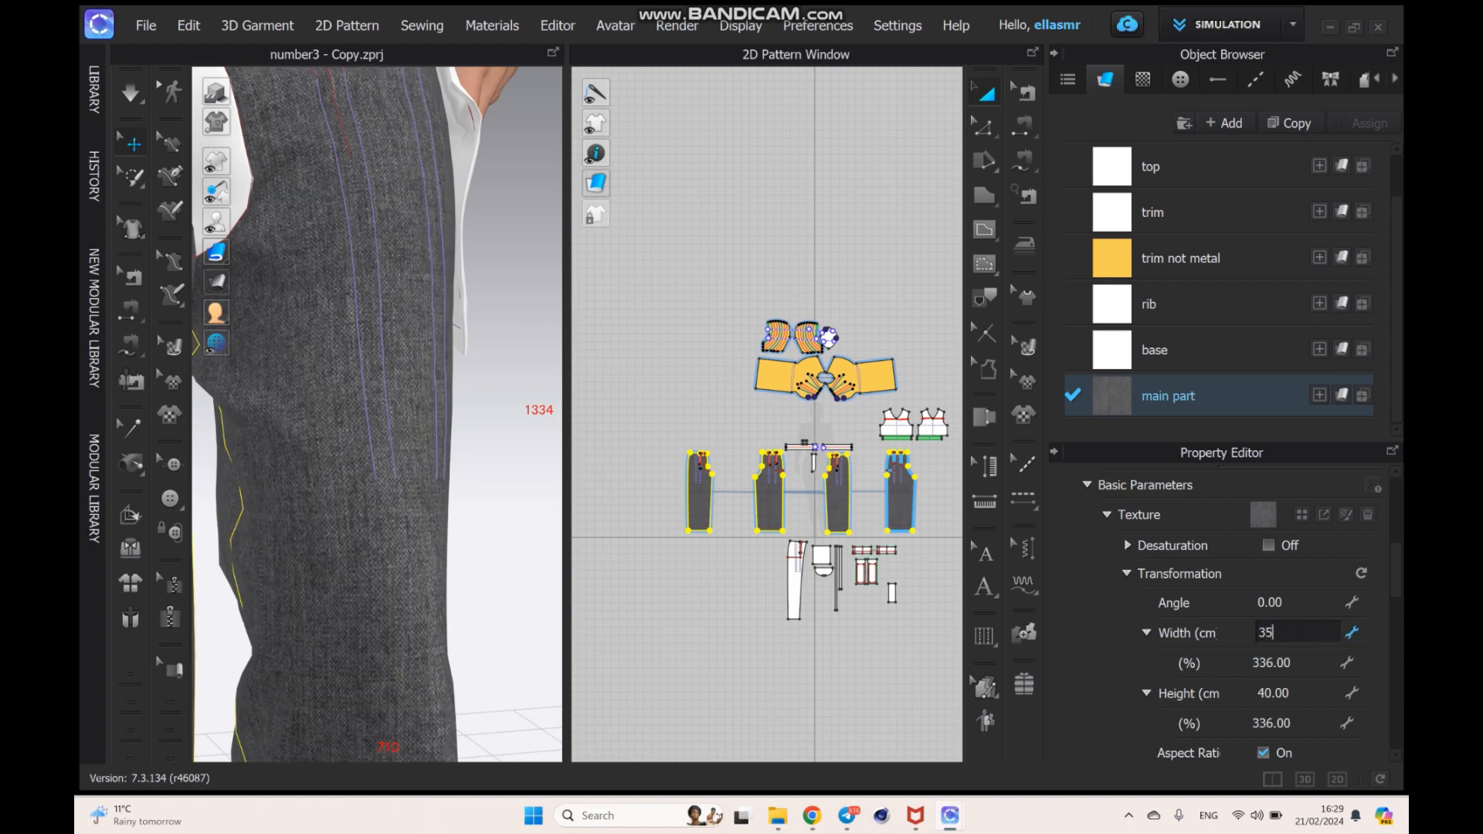
key("Return")
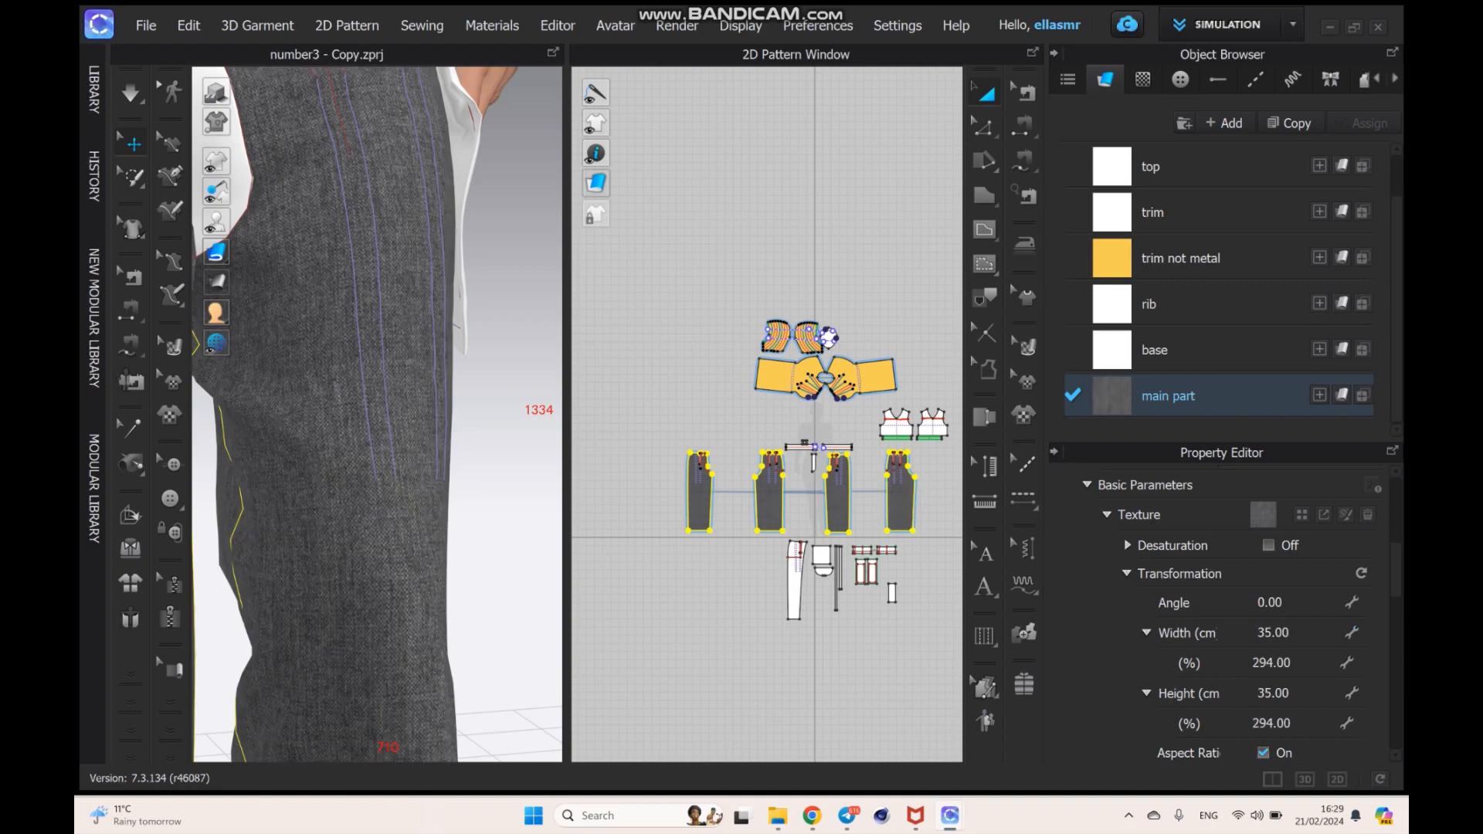
scroll(377, 414, "up", 3)
scroll(377, 414, "down", 8)
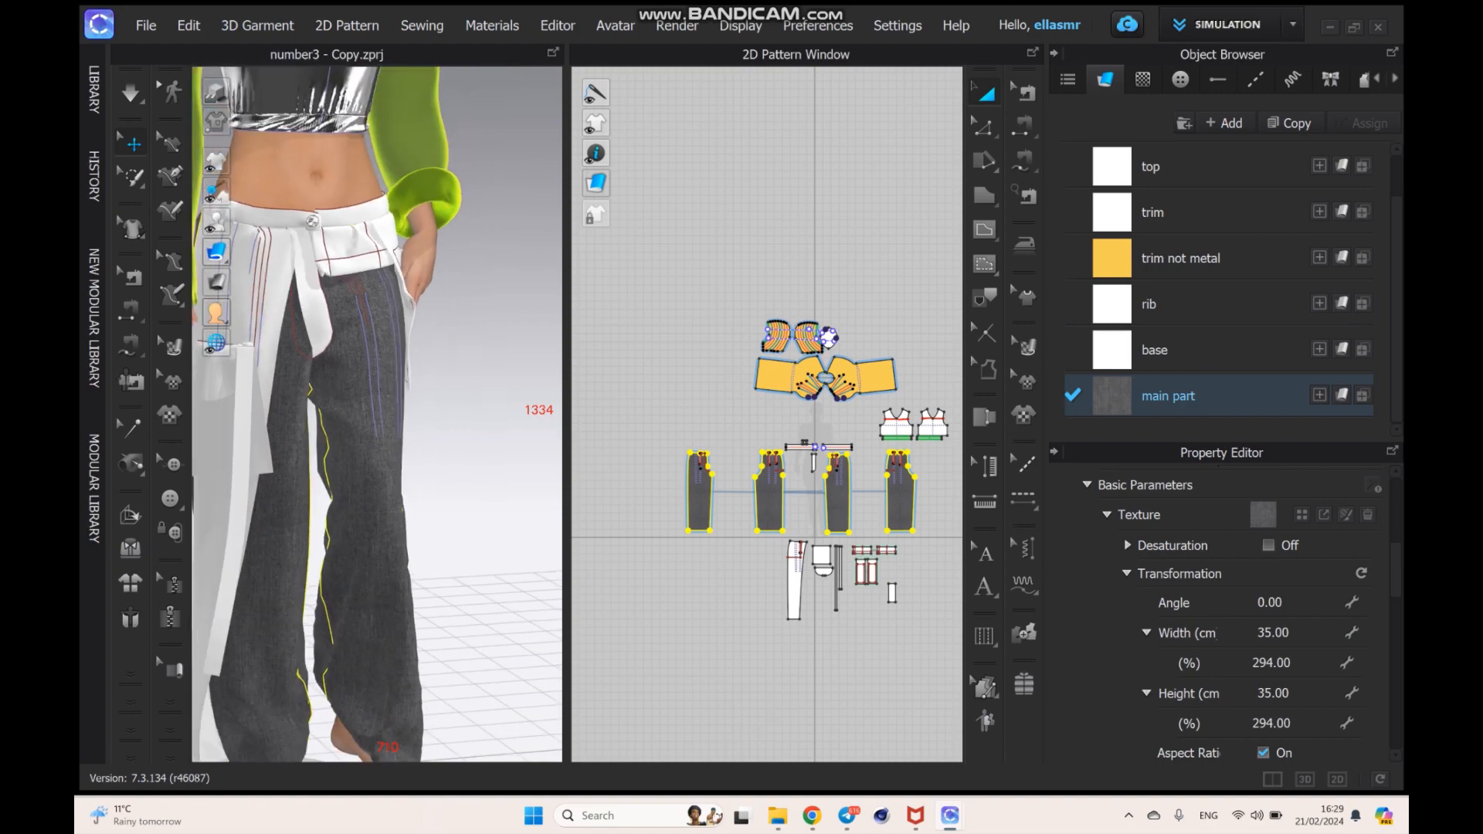
right_click_drag(464, 433, 457, 402)
left_click(486, 463)
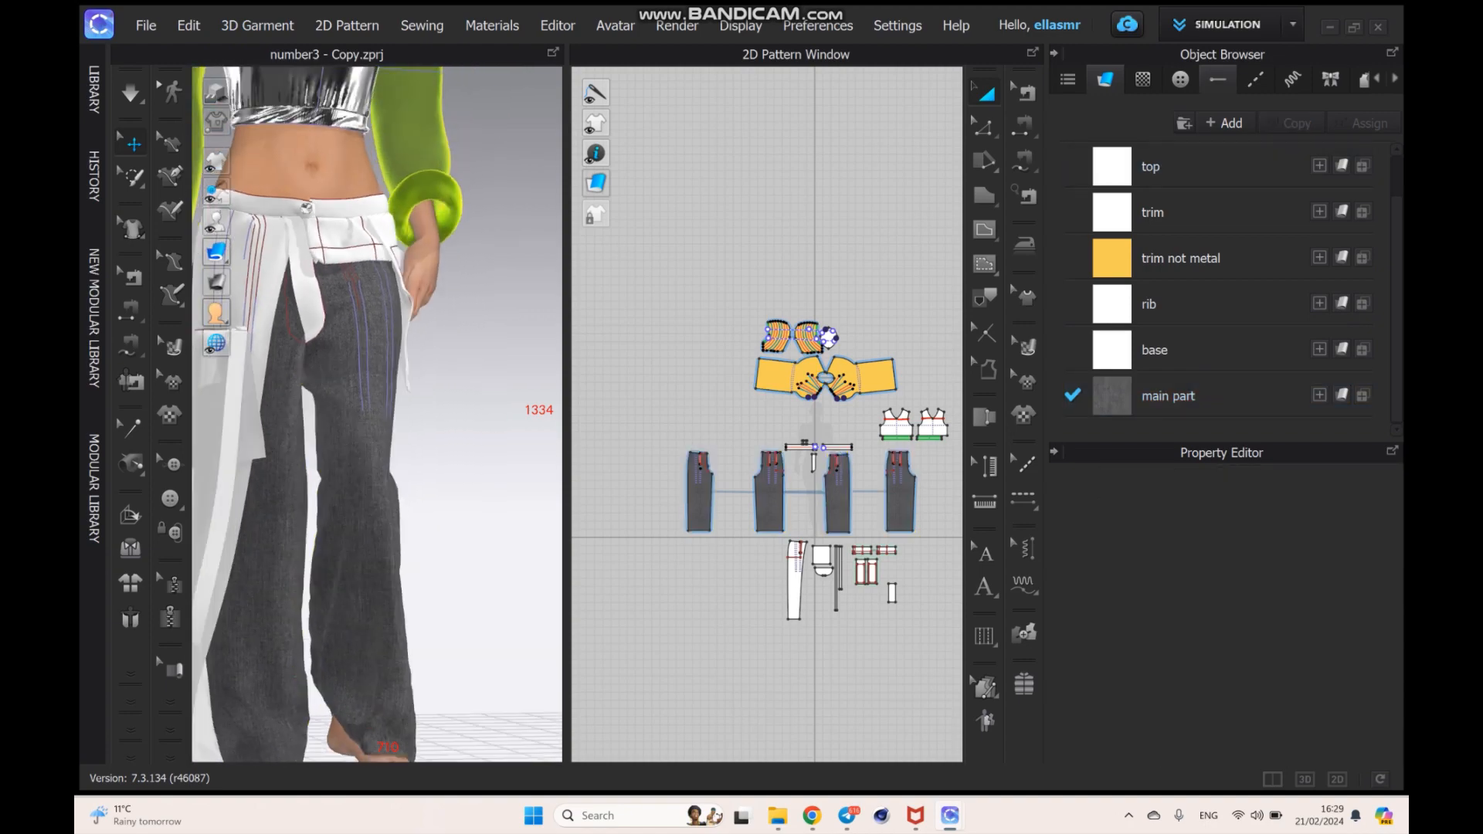
- Add the image "Laser design" from the jeans texture folder as a graphic on a front trouser leg piece
left_click(1143, 80)
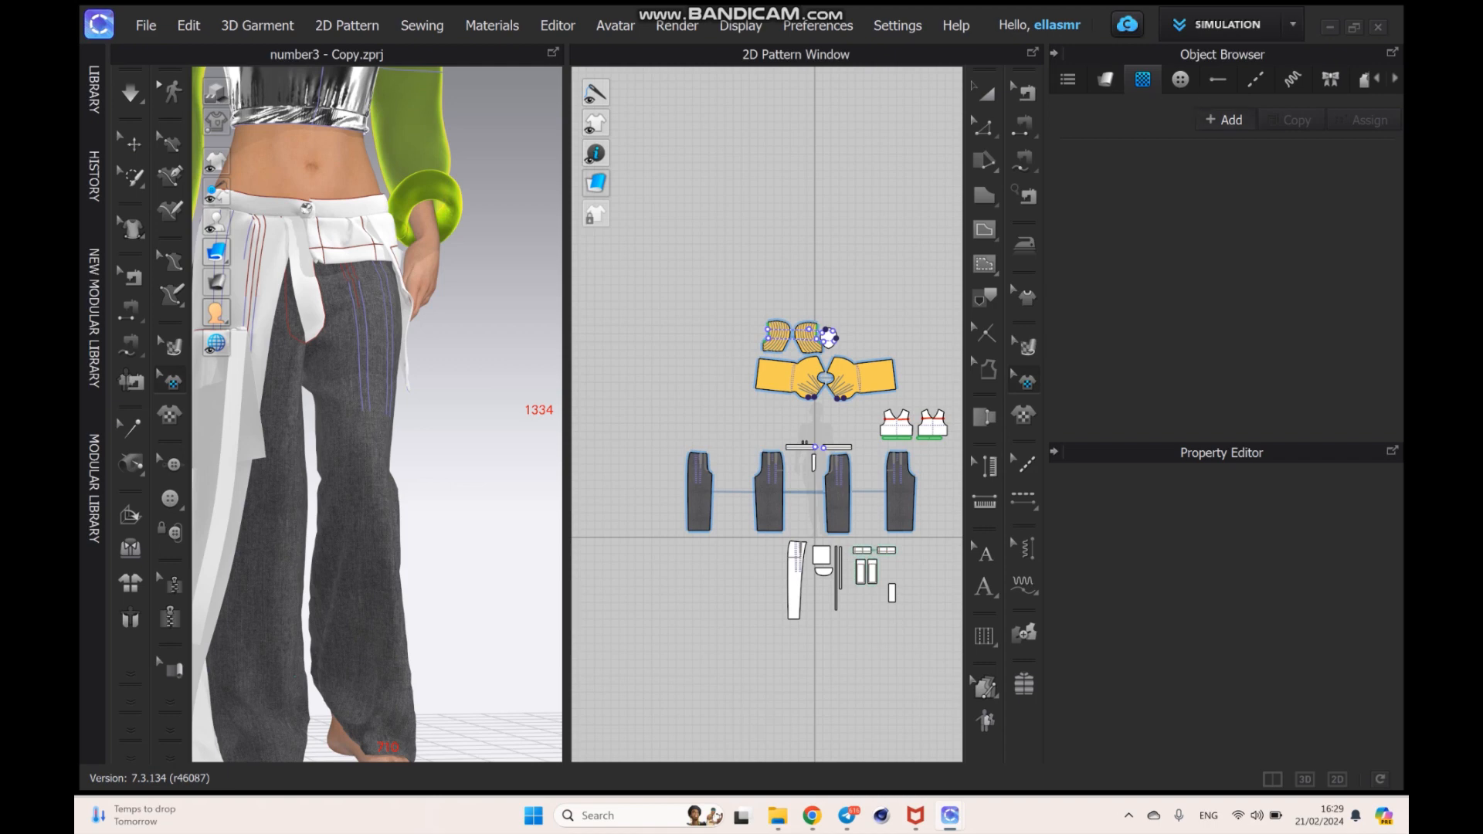
left_click(1224, 120)
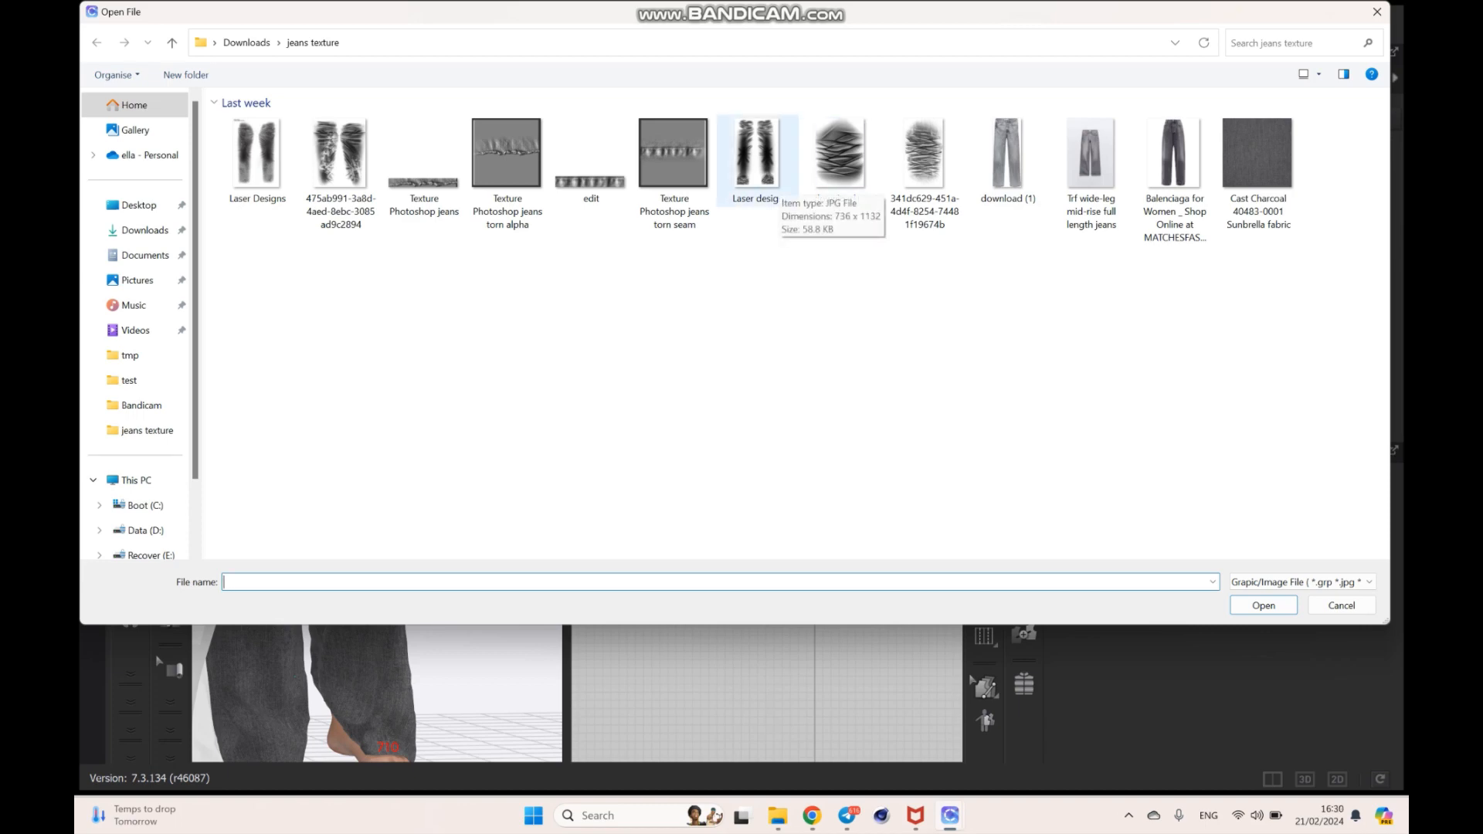
double_click(761, 166)
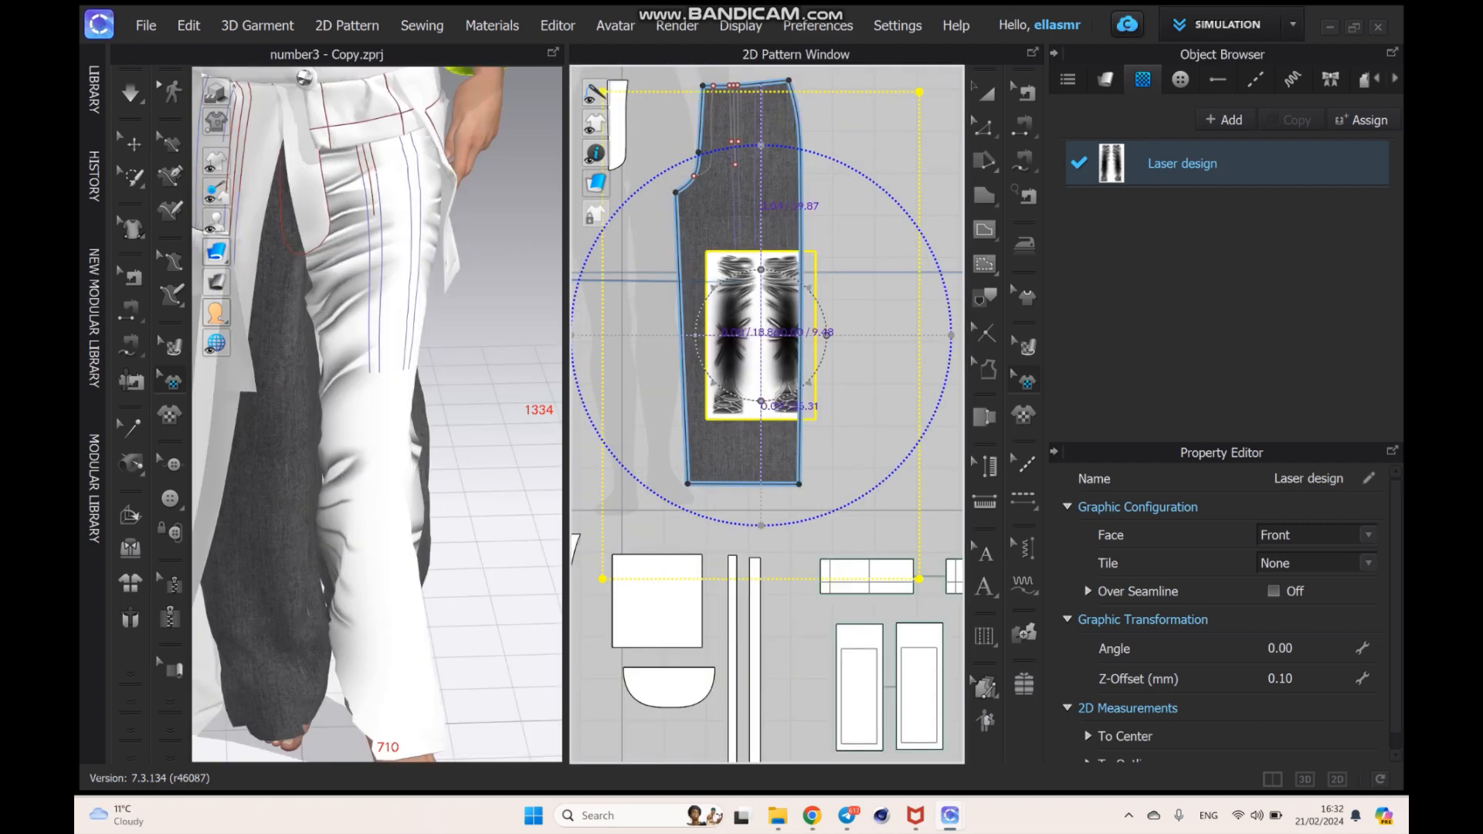
- Enlarge the Laser design graphic and position it so that one printed leg of the image covers the trouser leg piece
left_click_drag(896, 201, 881, 215)
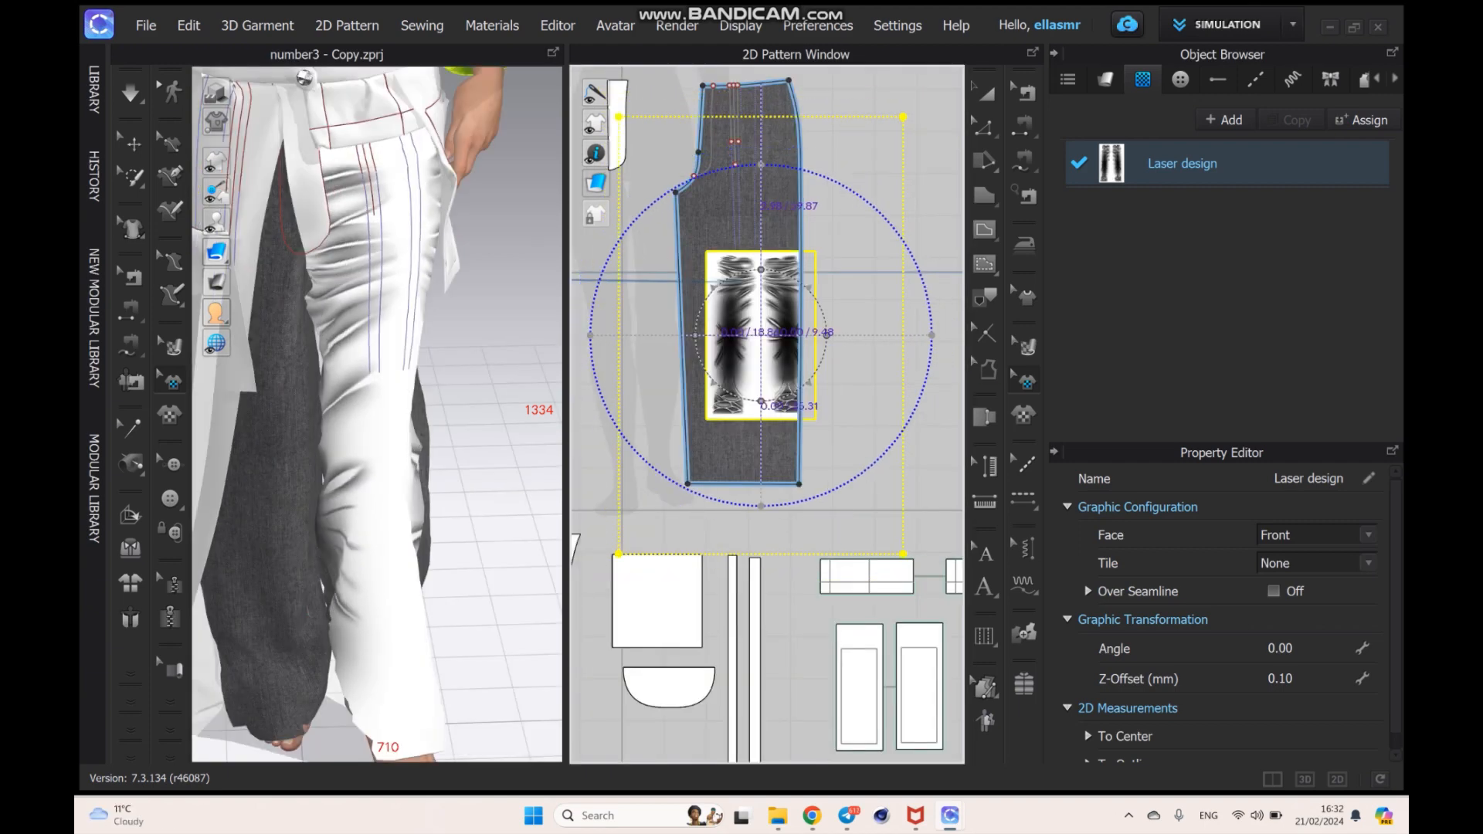
left_click_drag(761, 335, 710, 280)
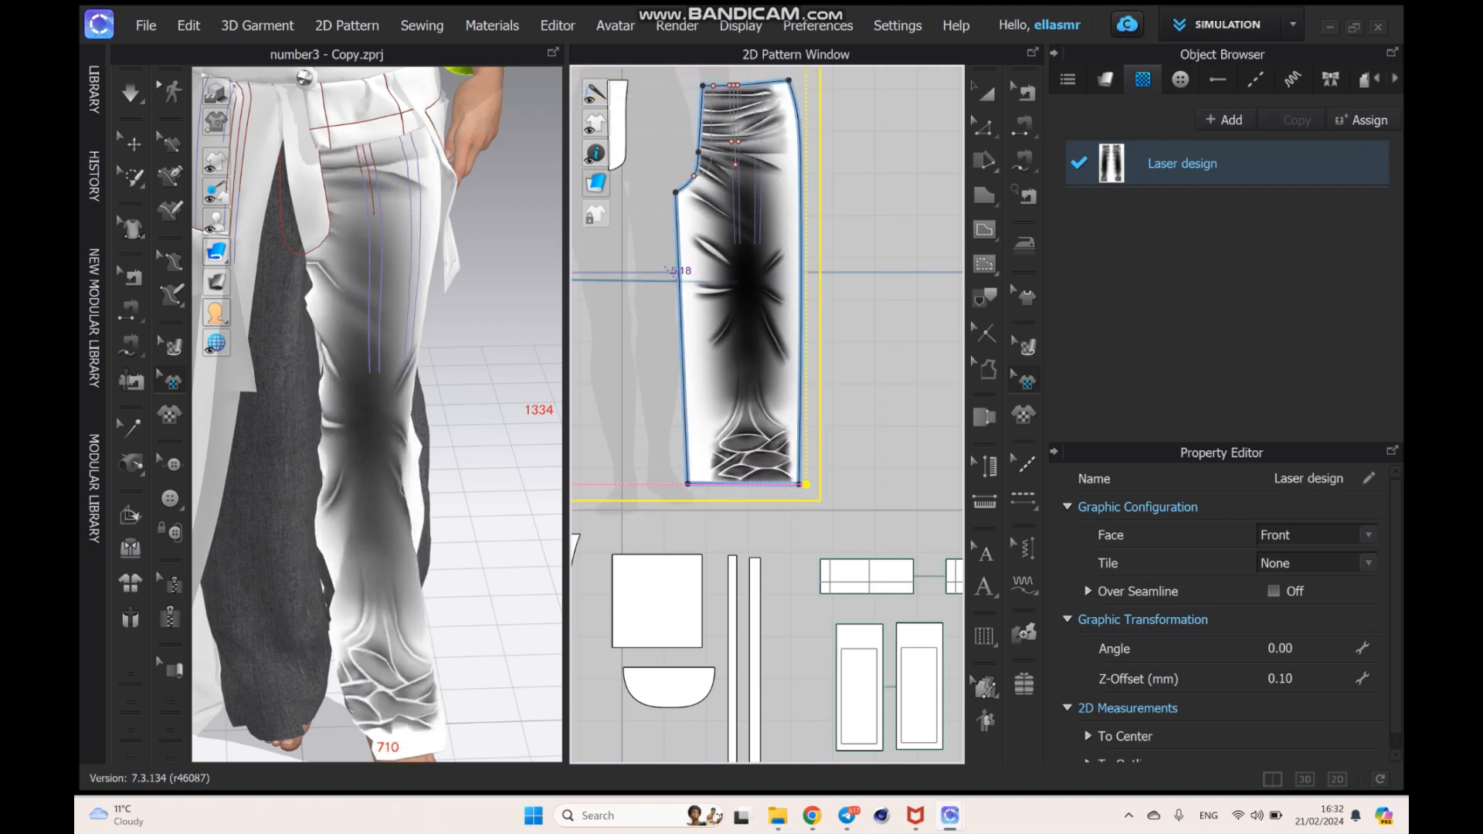
left_click_drag(670, 275, 679, 285)
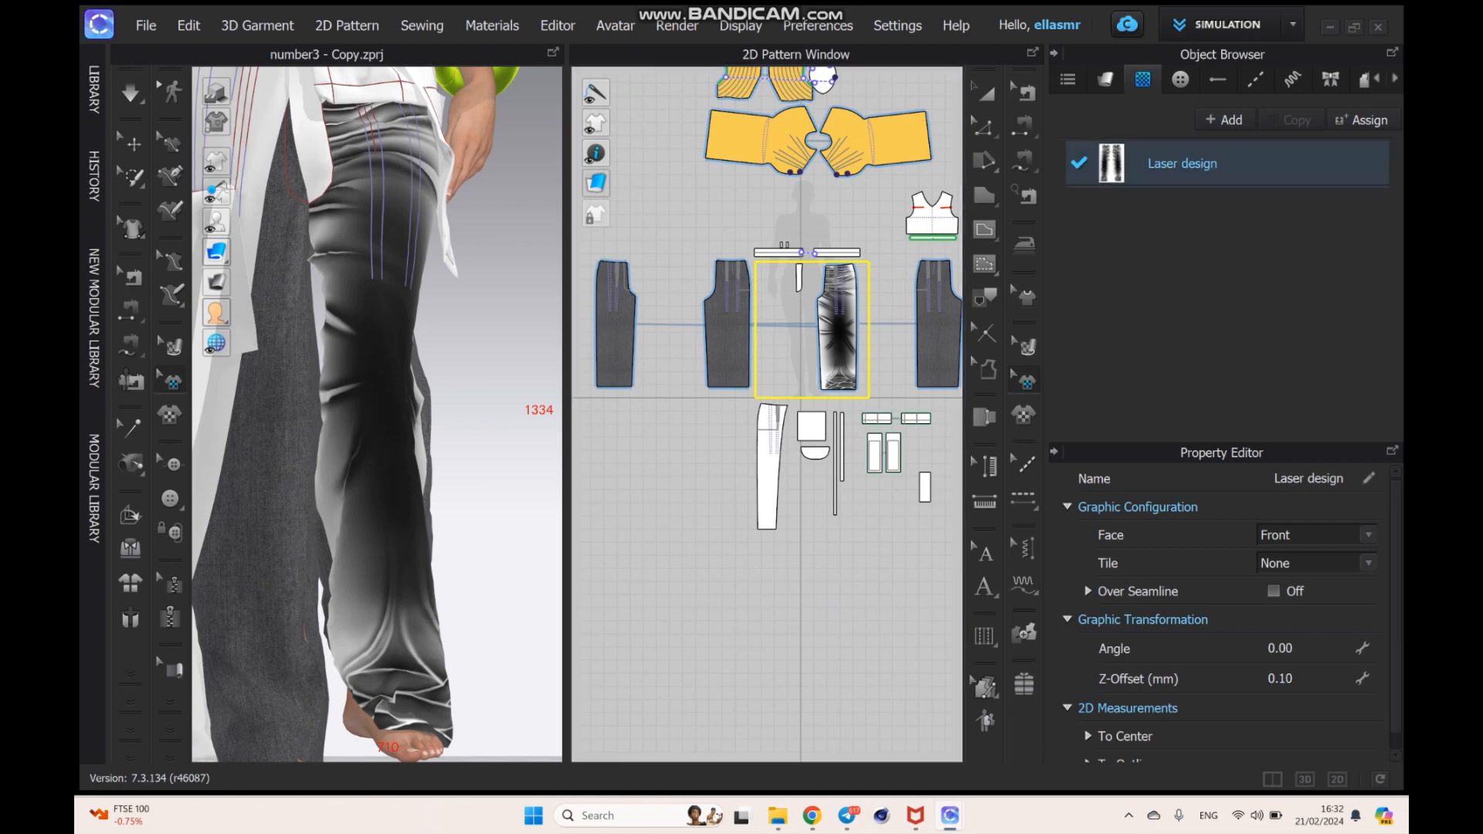
- Paste a copy of the Laser design graphic onto the other front leg piece, align it over the leg and check both legs
key("ctrl+v")
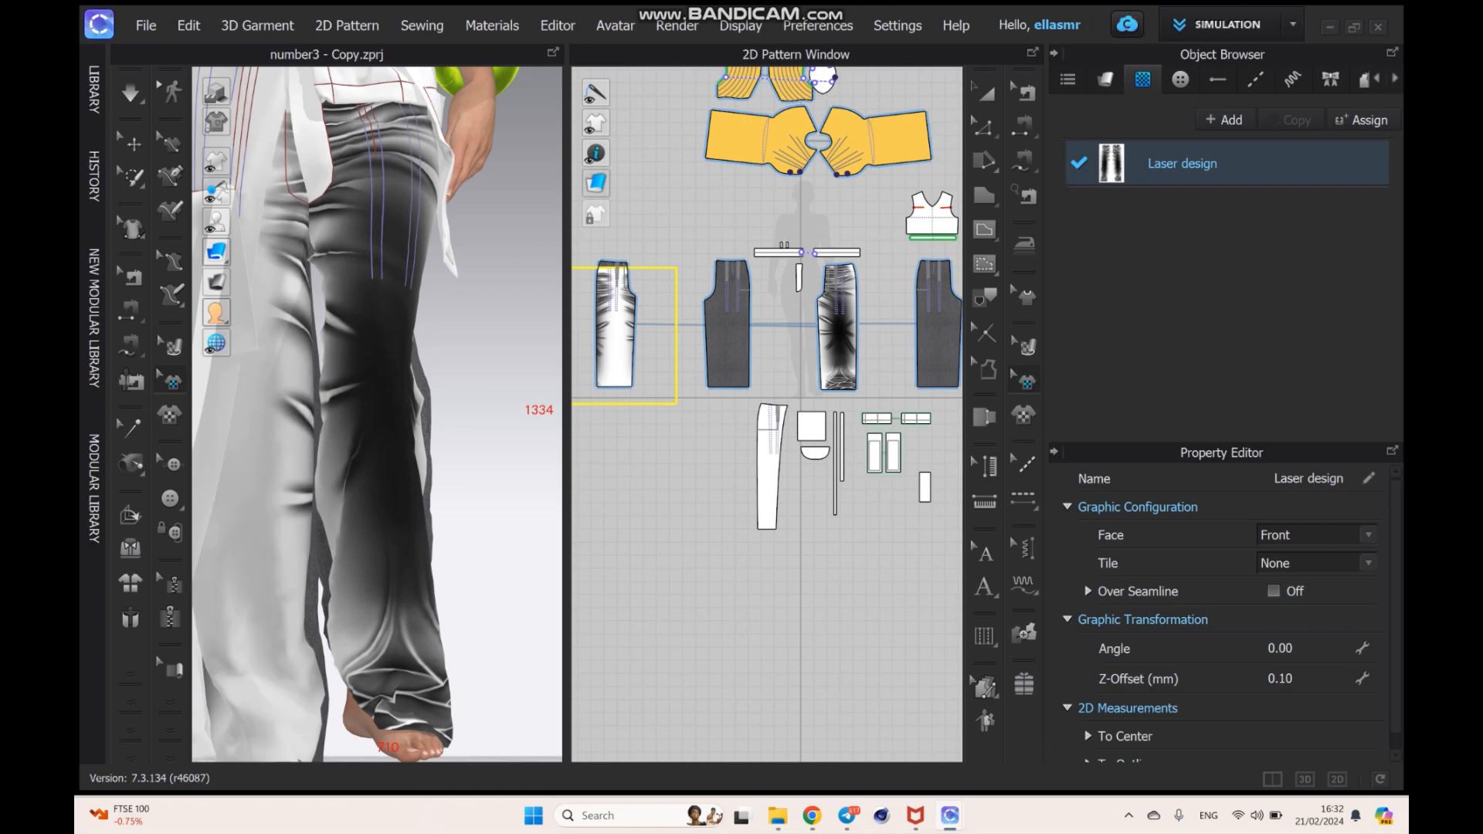
left_click(647, 325)
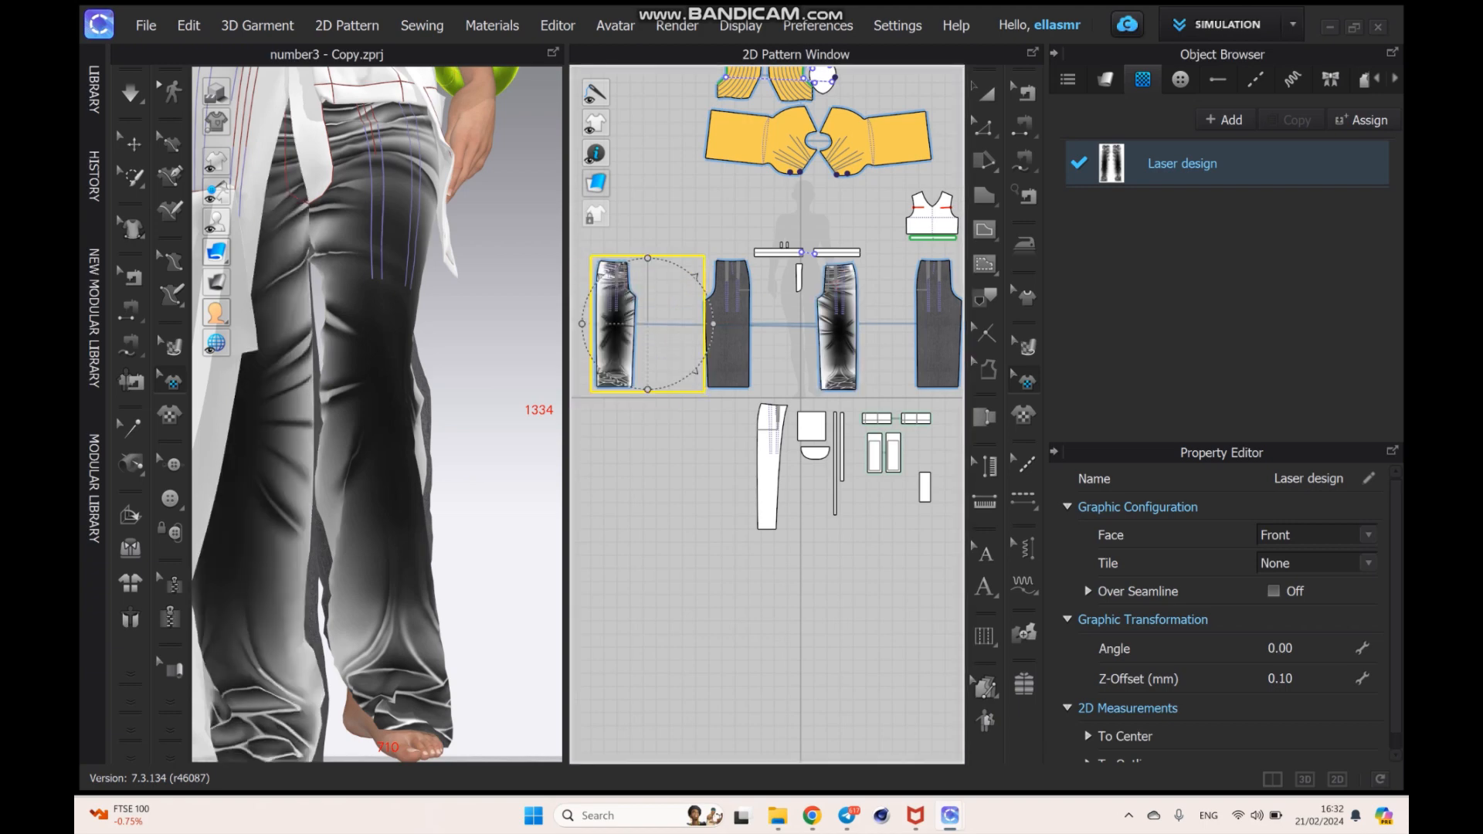
left_click_drag(647, 324, 647, 319)
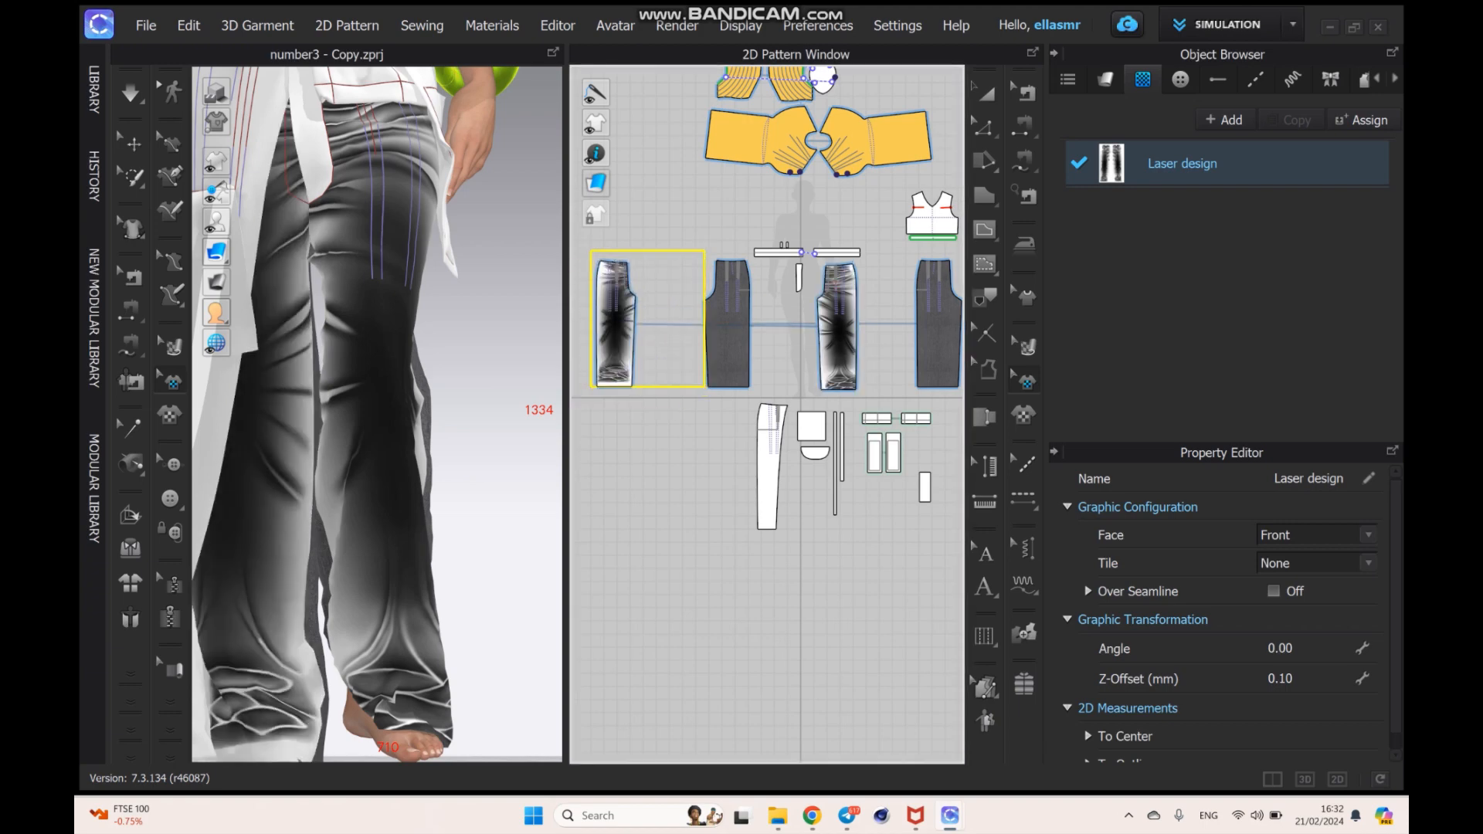
right_click_drag(471, 348, 409, 421)
scroll(377, 415, "down", 1)
scroll(377, 415, "up", 3)
scroll(377, 415, "down", 7)
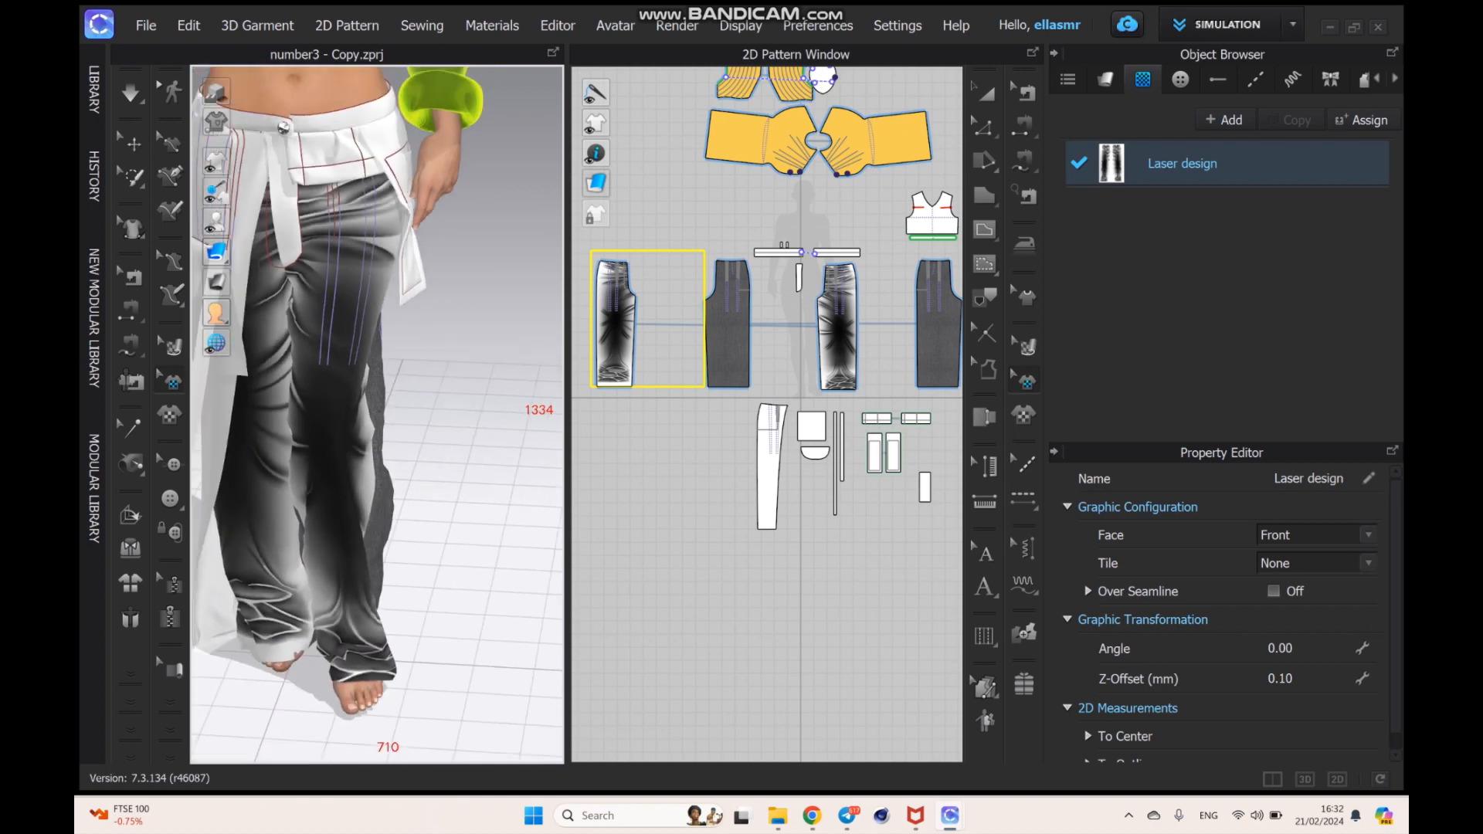
mouse_move(377, 414)
right_mouse_down()
mouse_move(397, 394)
mouse_move(375, 363)
mouse_move(380, 386)
right_mouse_up()
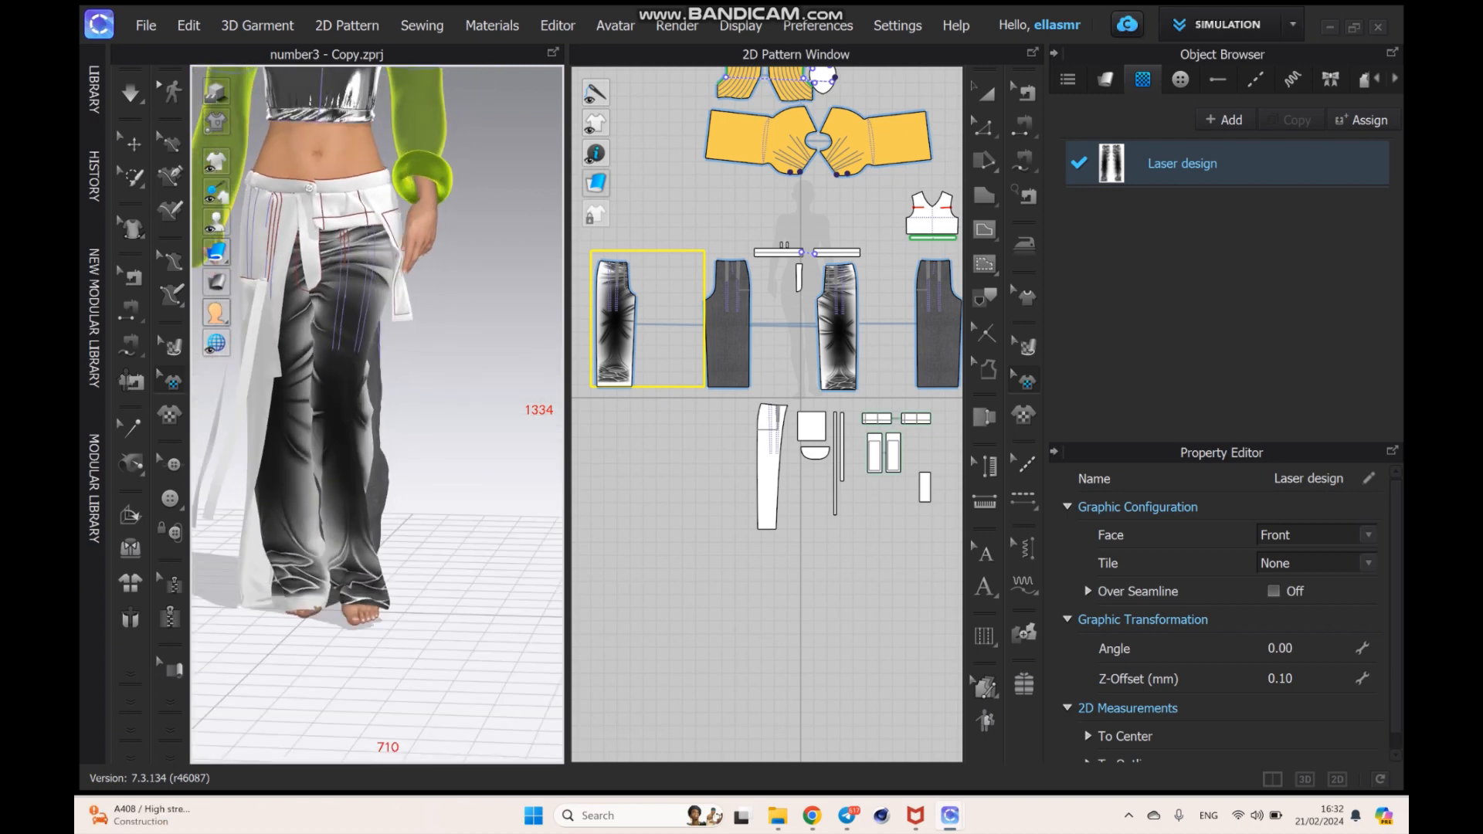
- Load the image "Laser design" as the opacity map of the Laser design graphic
left_click(1190, 163)
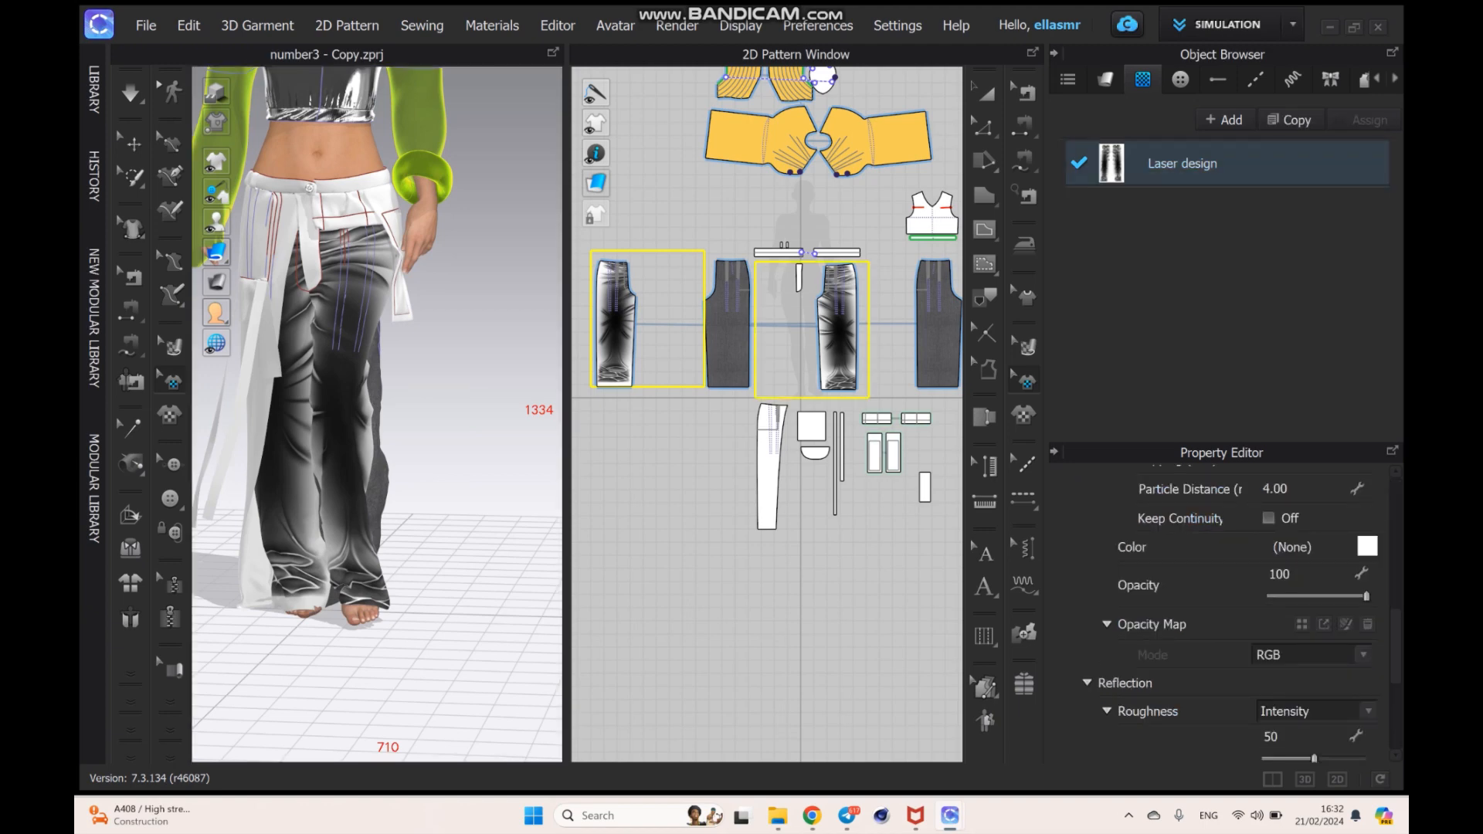
scroll(1235, 602, "up", 9)
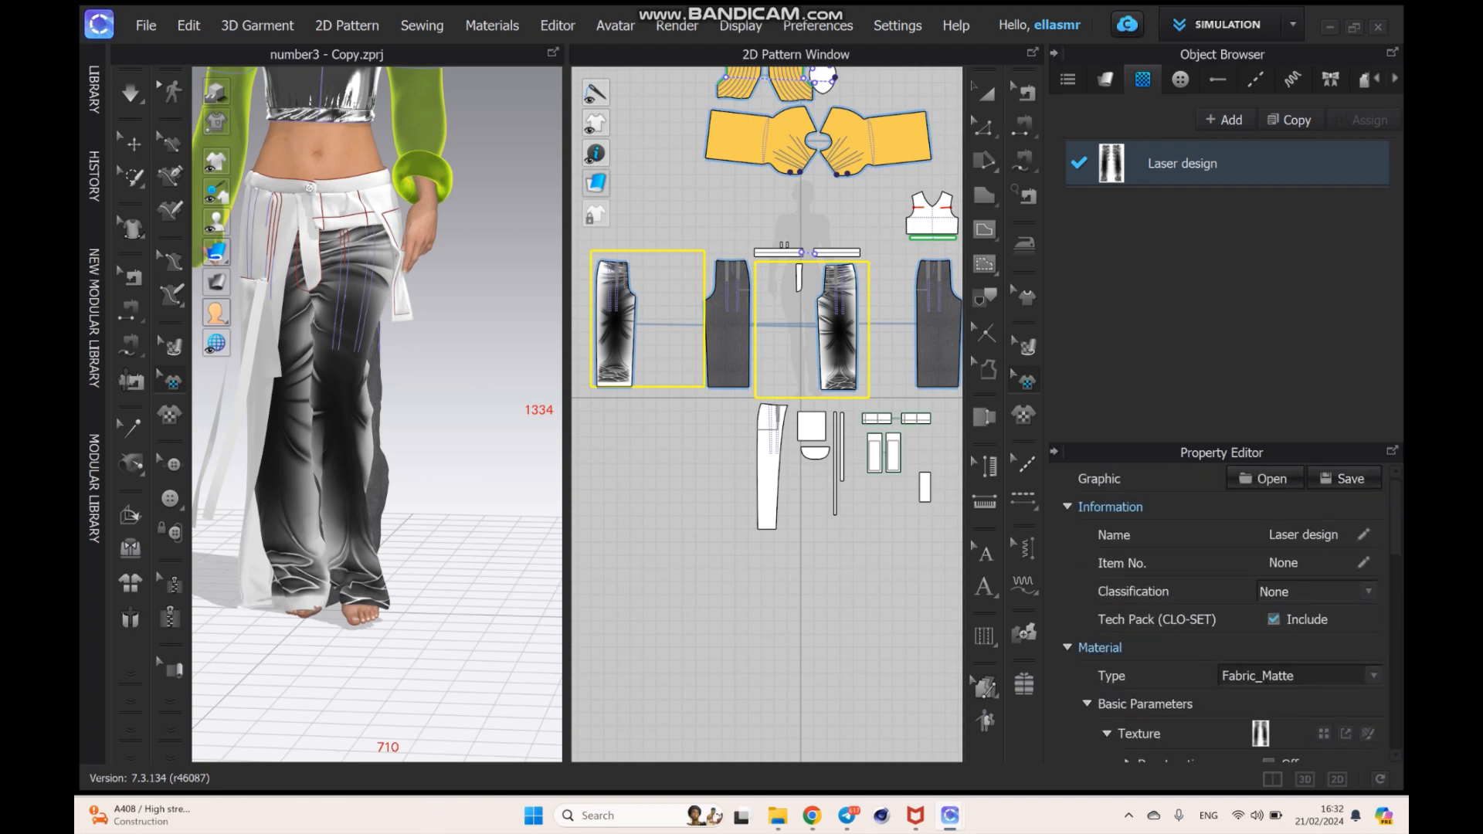
scroll(1228, 610, "down", 8)
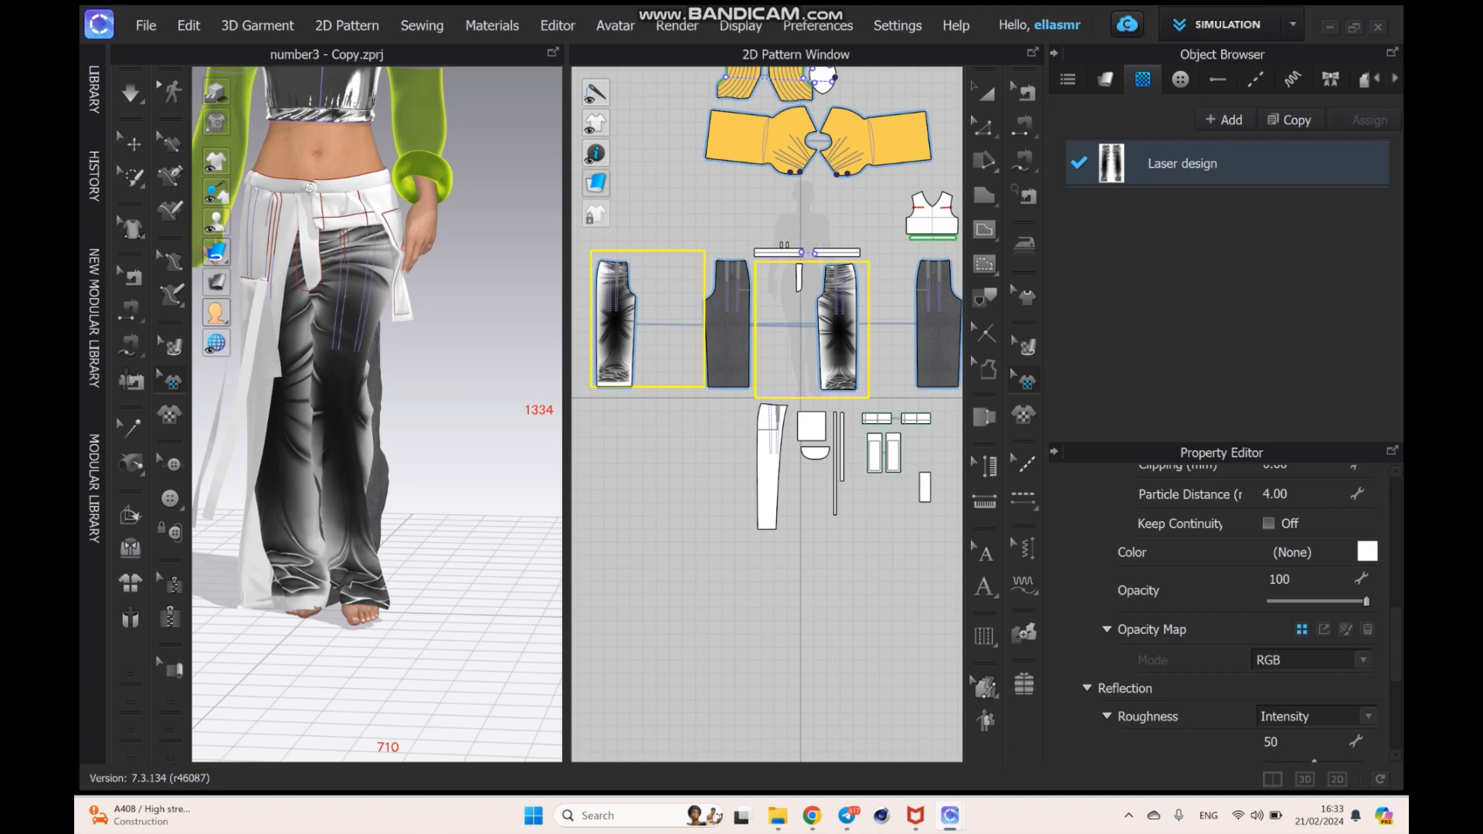
left_click(1302, 630)
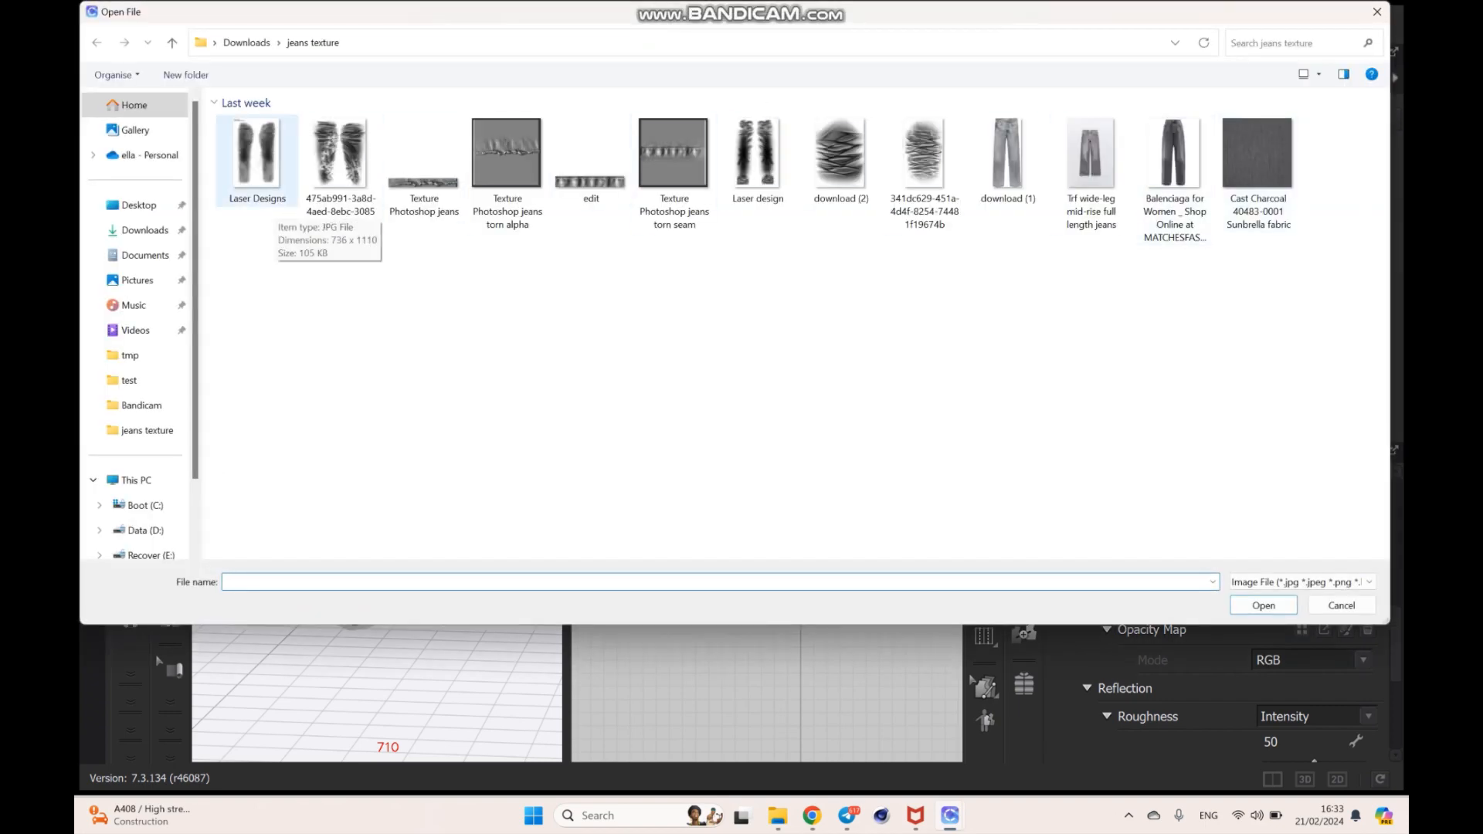
left_click(758, 160)
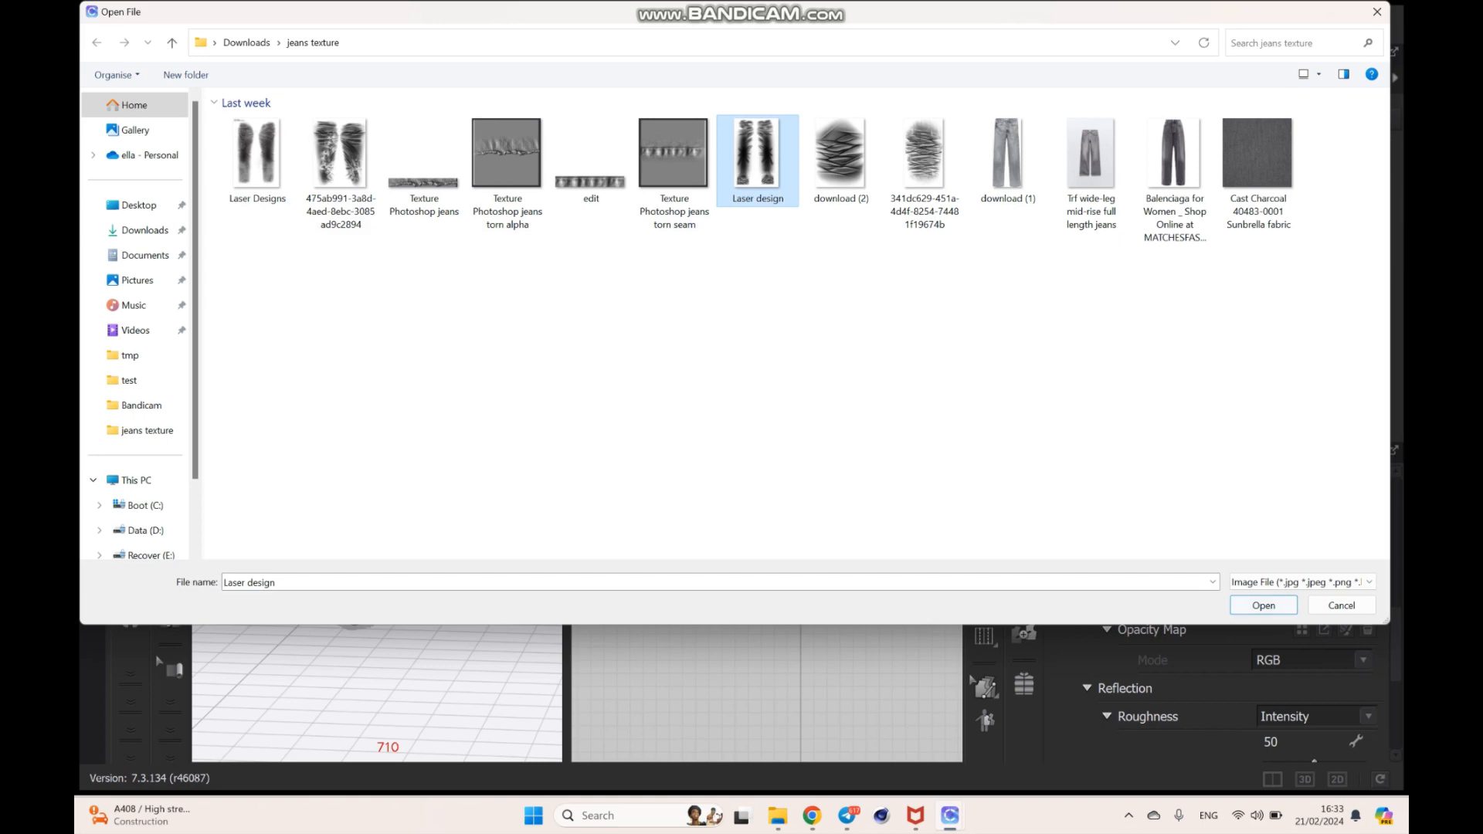
left_click(1263, 605)
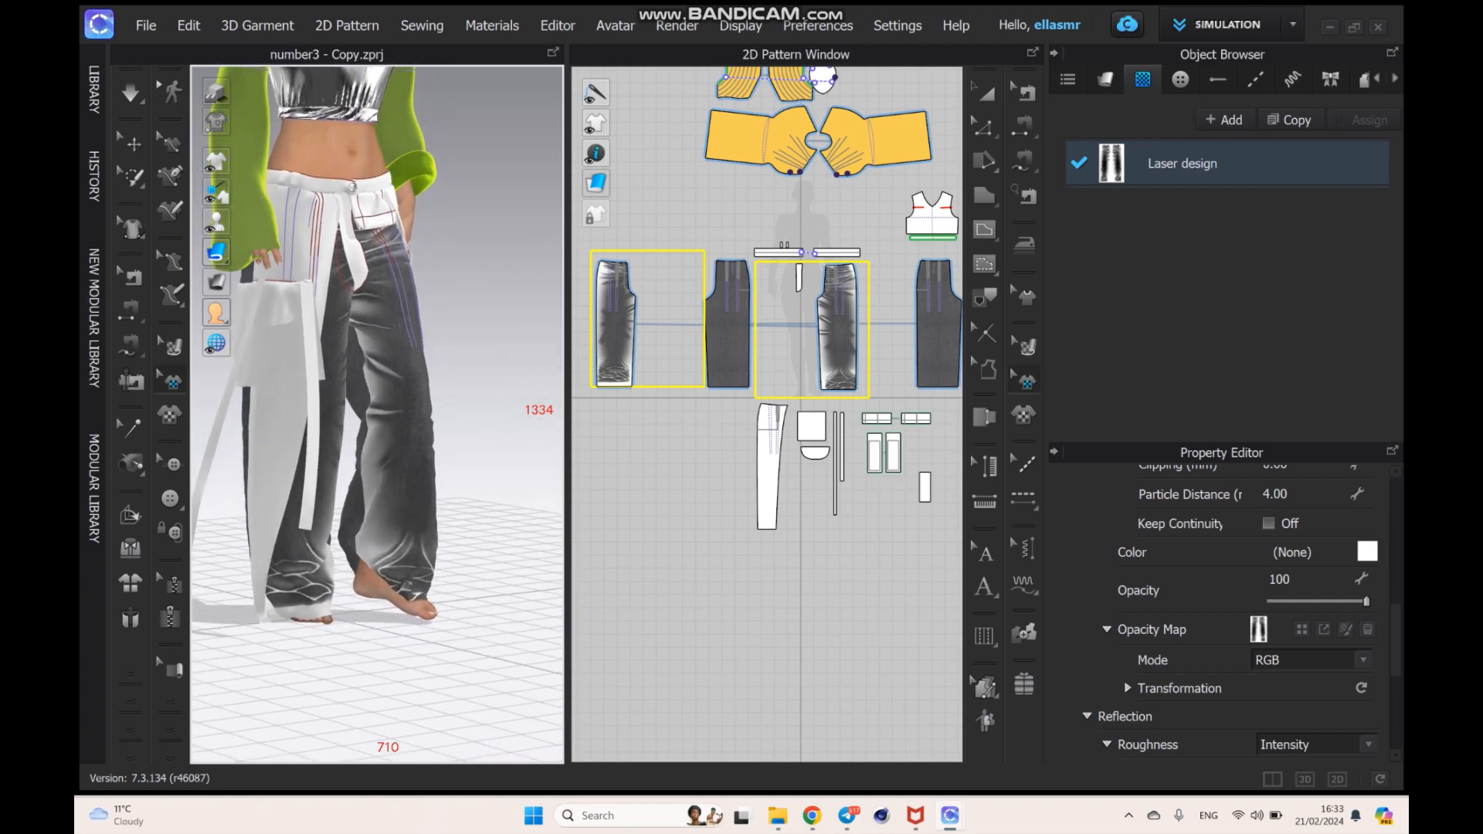
- Change the Laser design graphic's color to dark grey, #545252
left_click(1182, 164)
scroll(1221, 618, "down", 2)
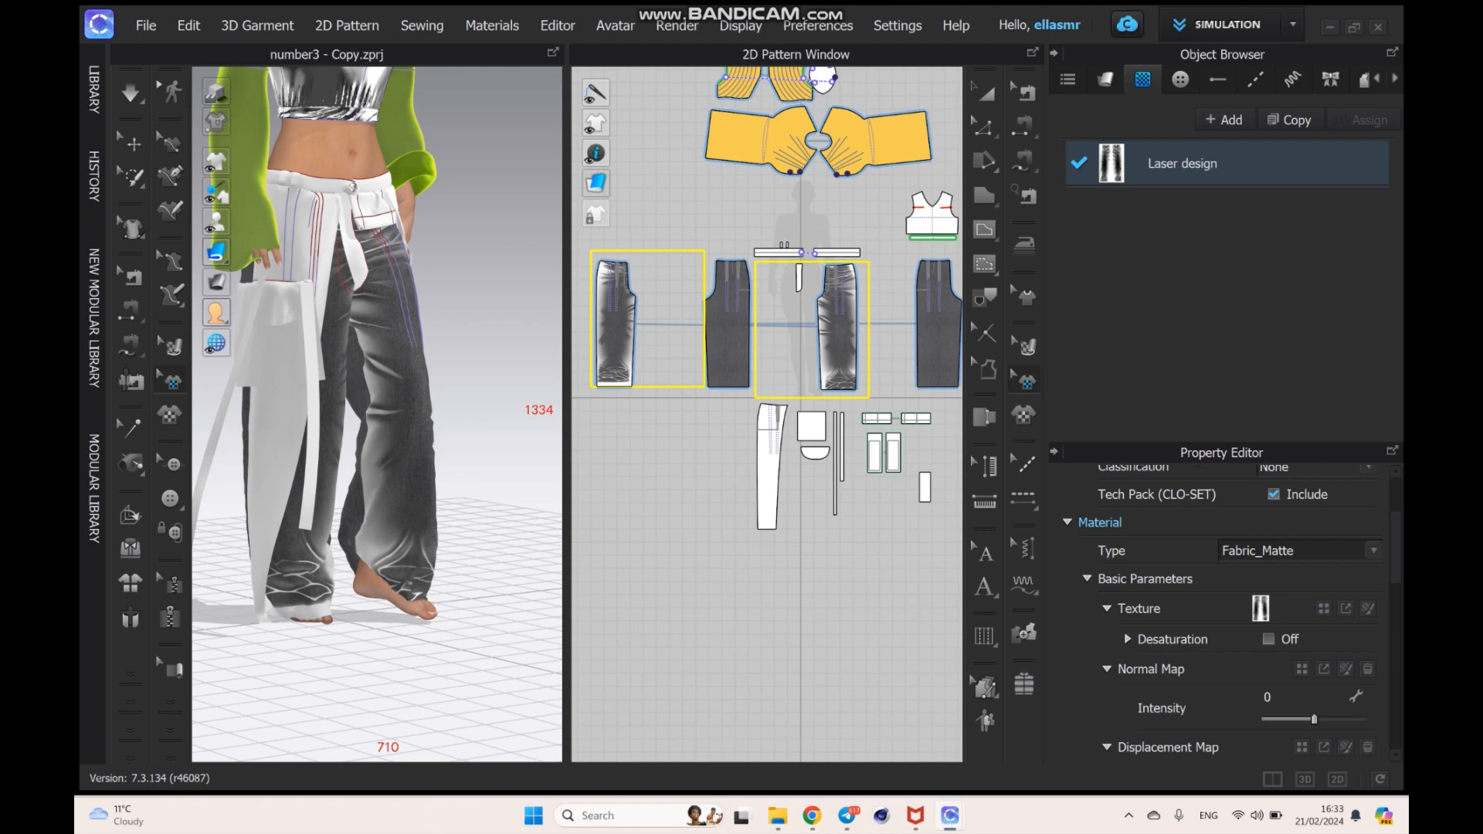
scroll(1220, 610, "down", 5)
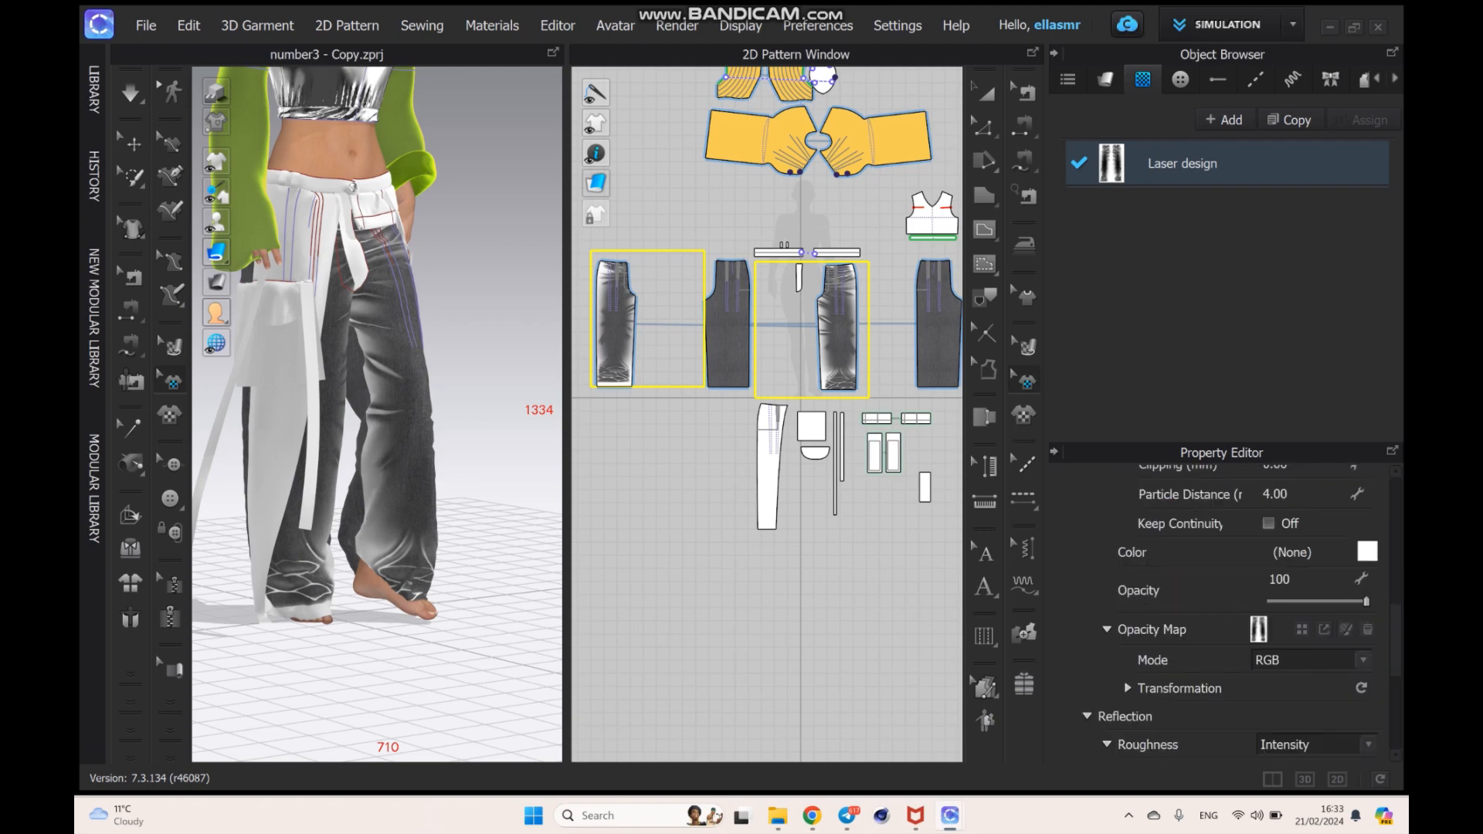
left_click(1367, 552)
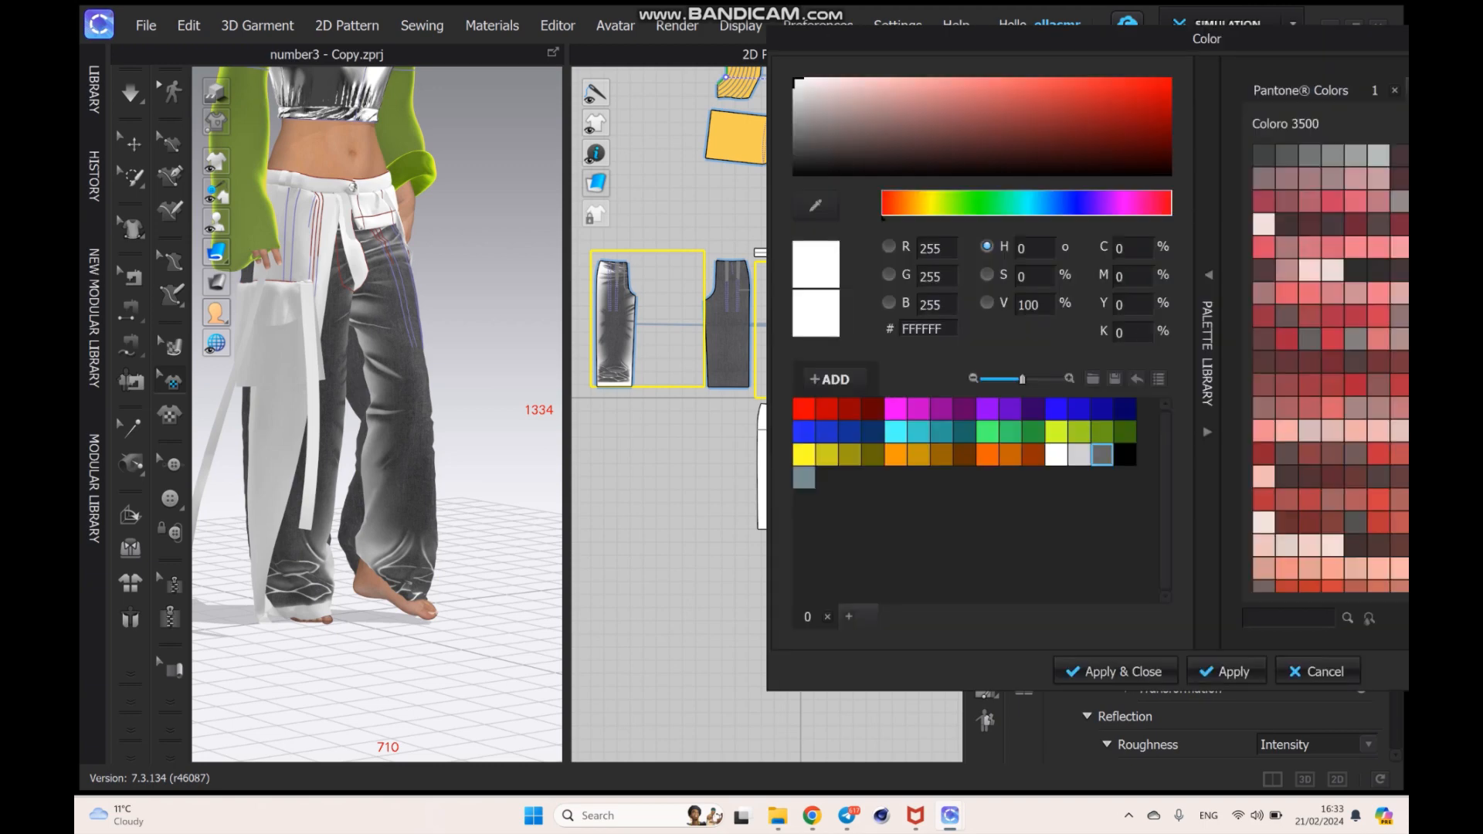
left_click(1125, 455)
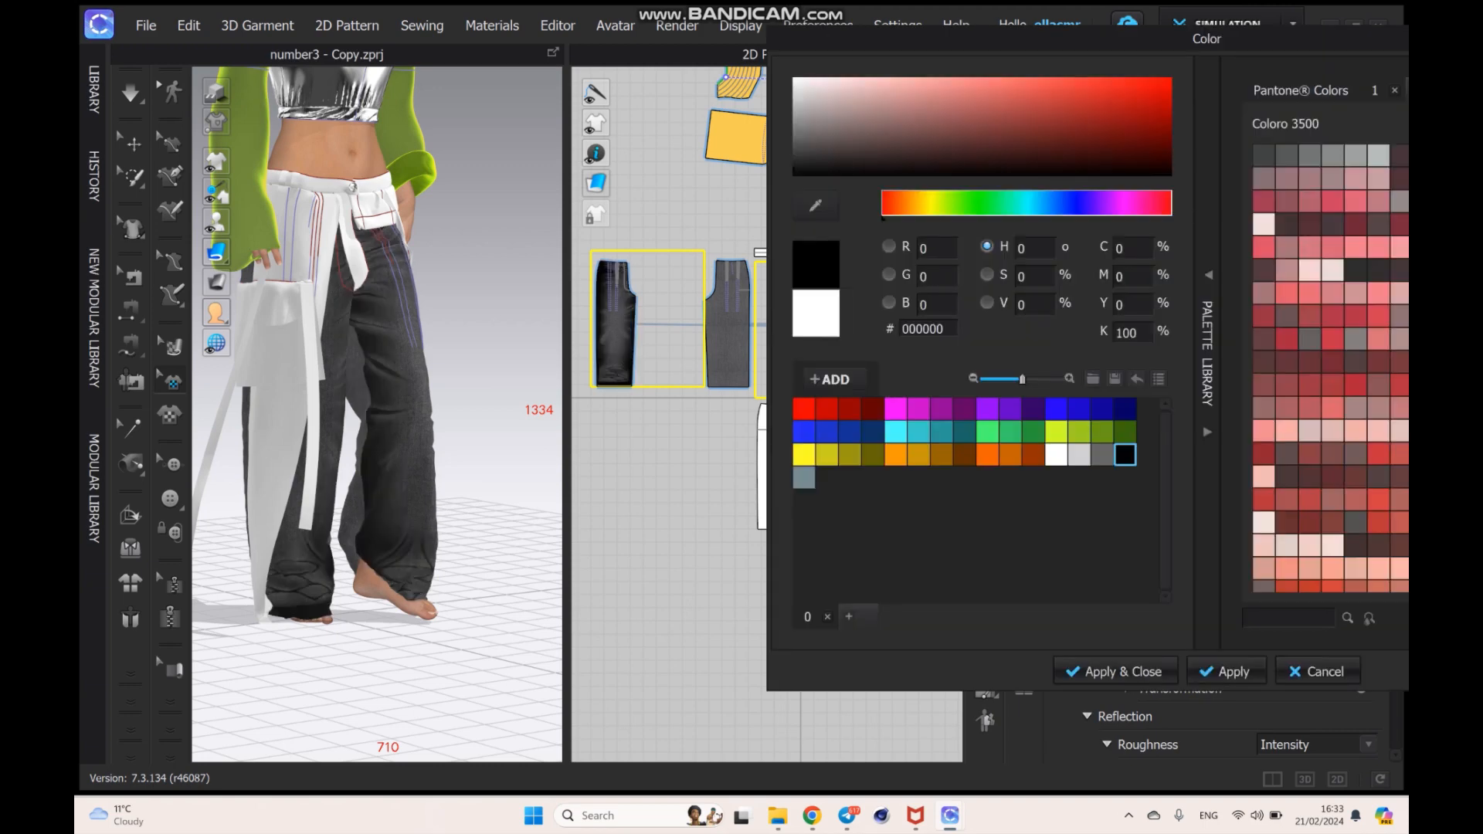
left_click(803, 144)
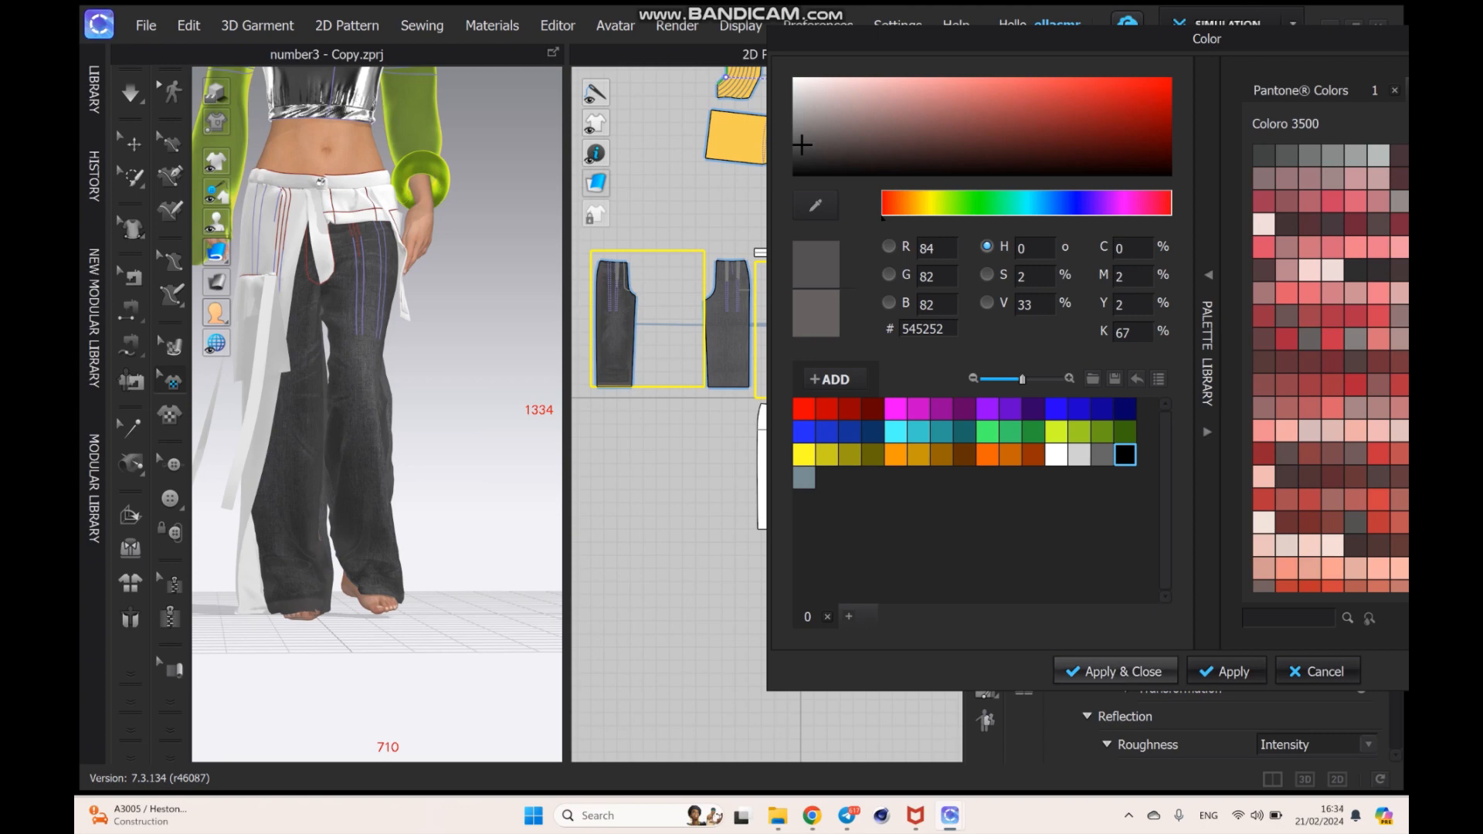
left_click(1115, 671)
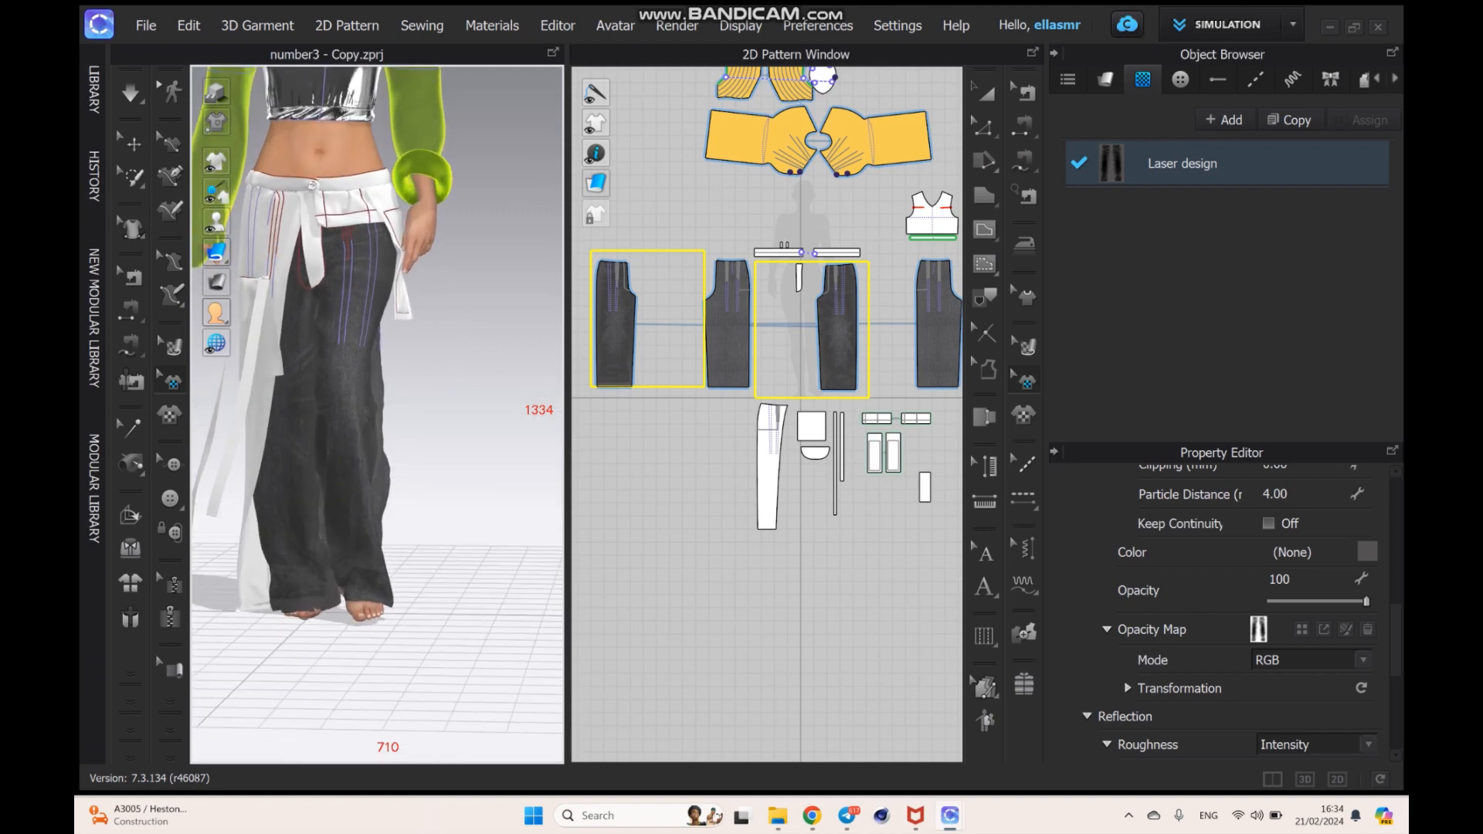
- Add a new fabric to the fabric list and rename it "style"
middle_click_drag(819, 440, 745, 394)
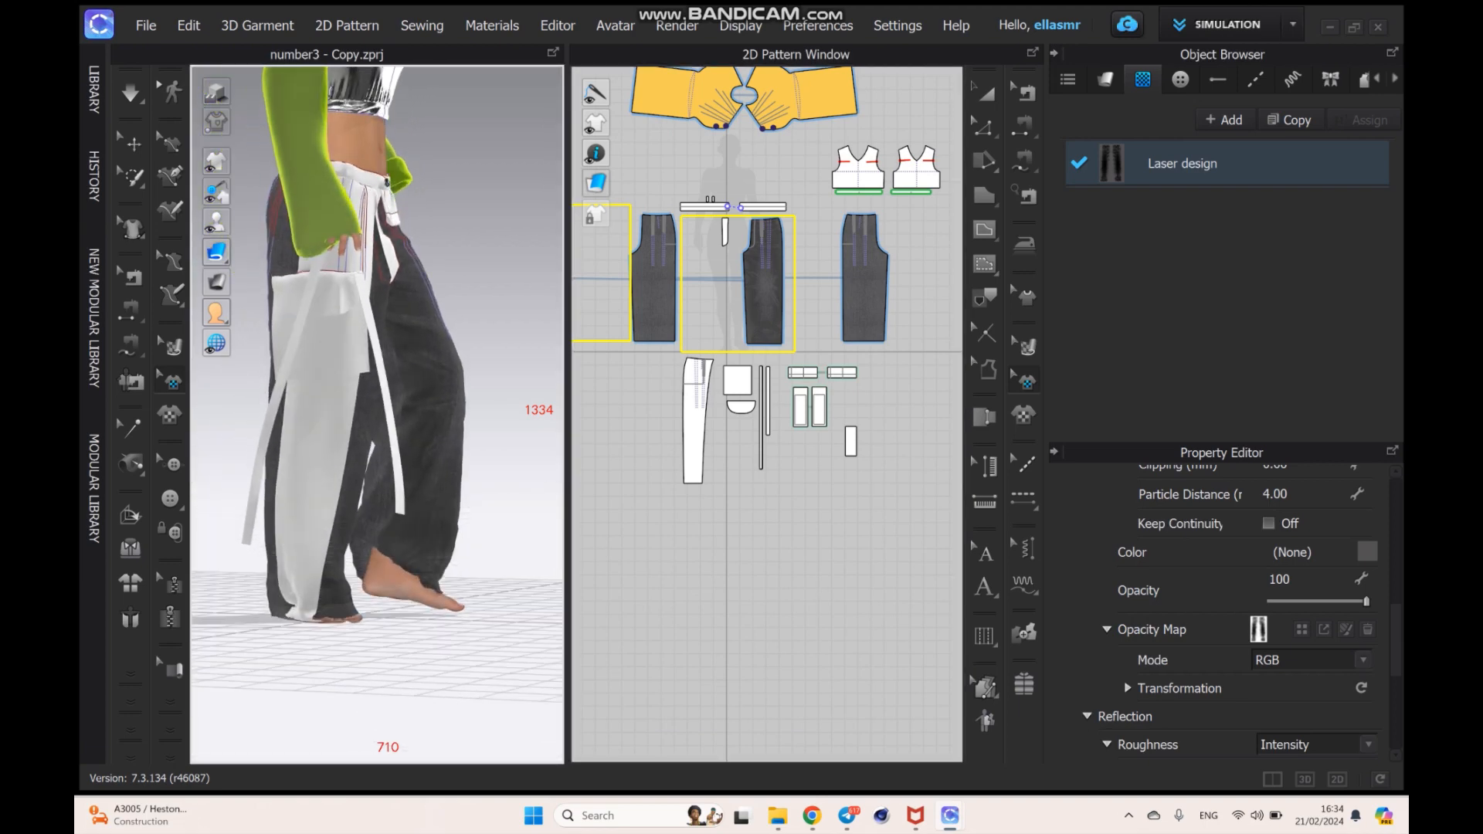
key("a")
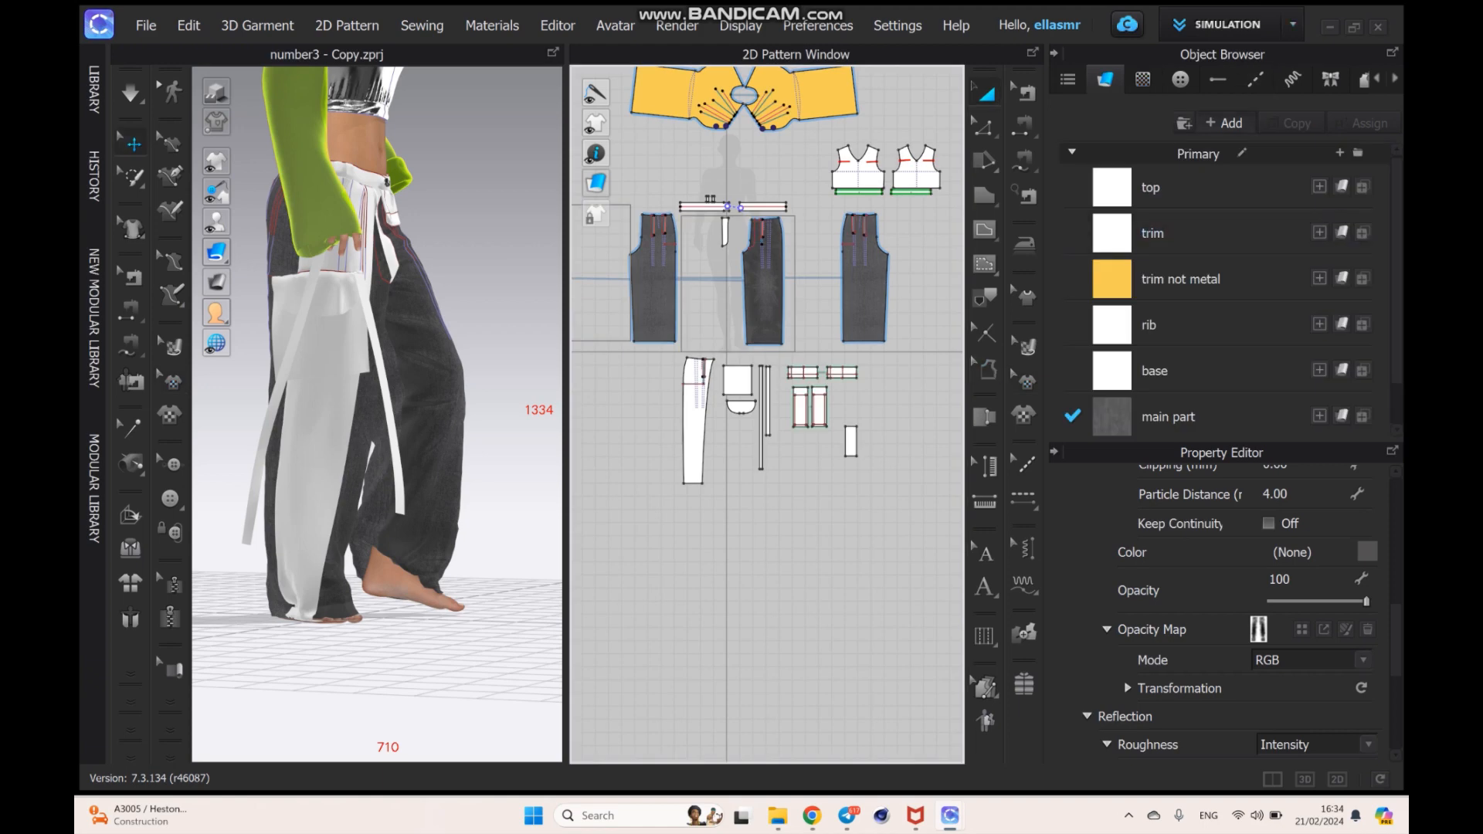
left_click(1224, 123)
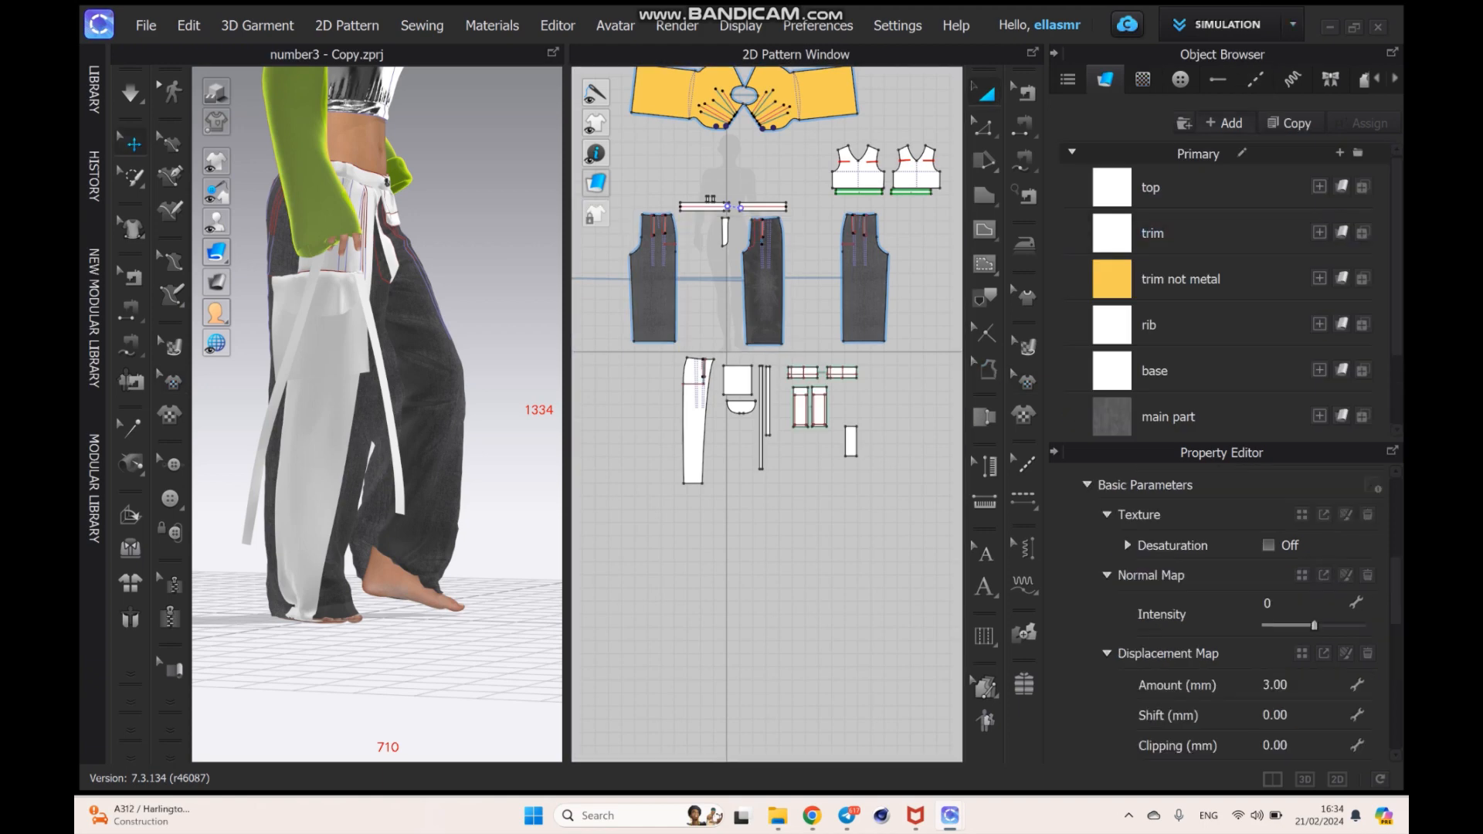
scroll(1158, 363, "down", 1)
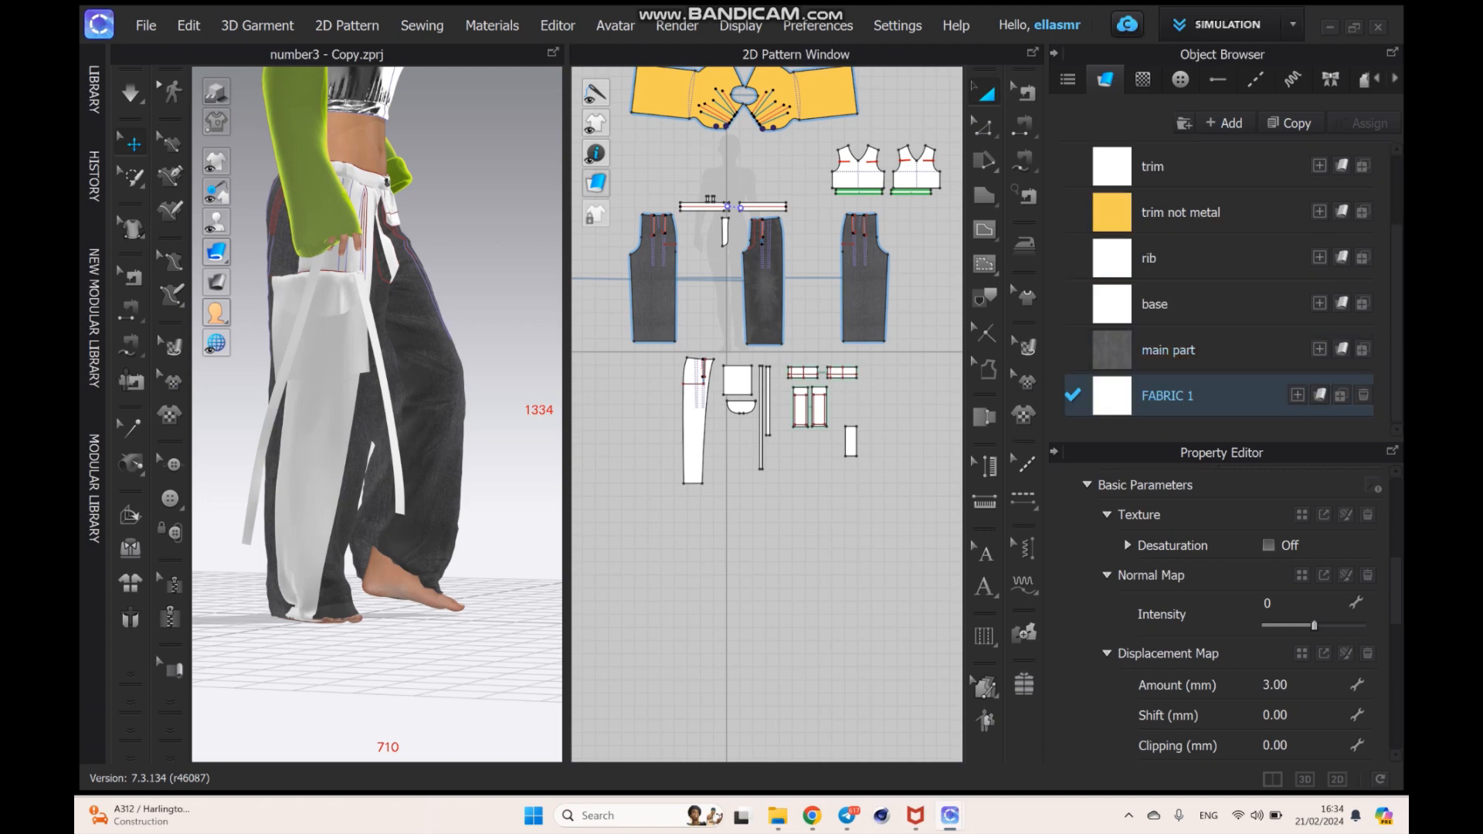
double_click(1167, 395)
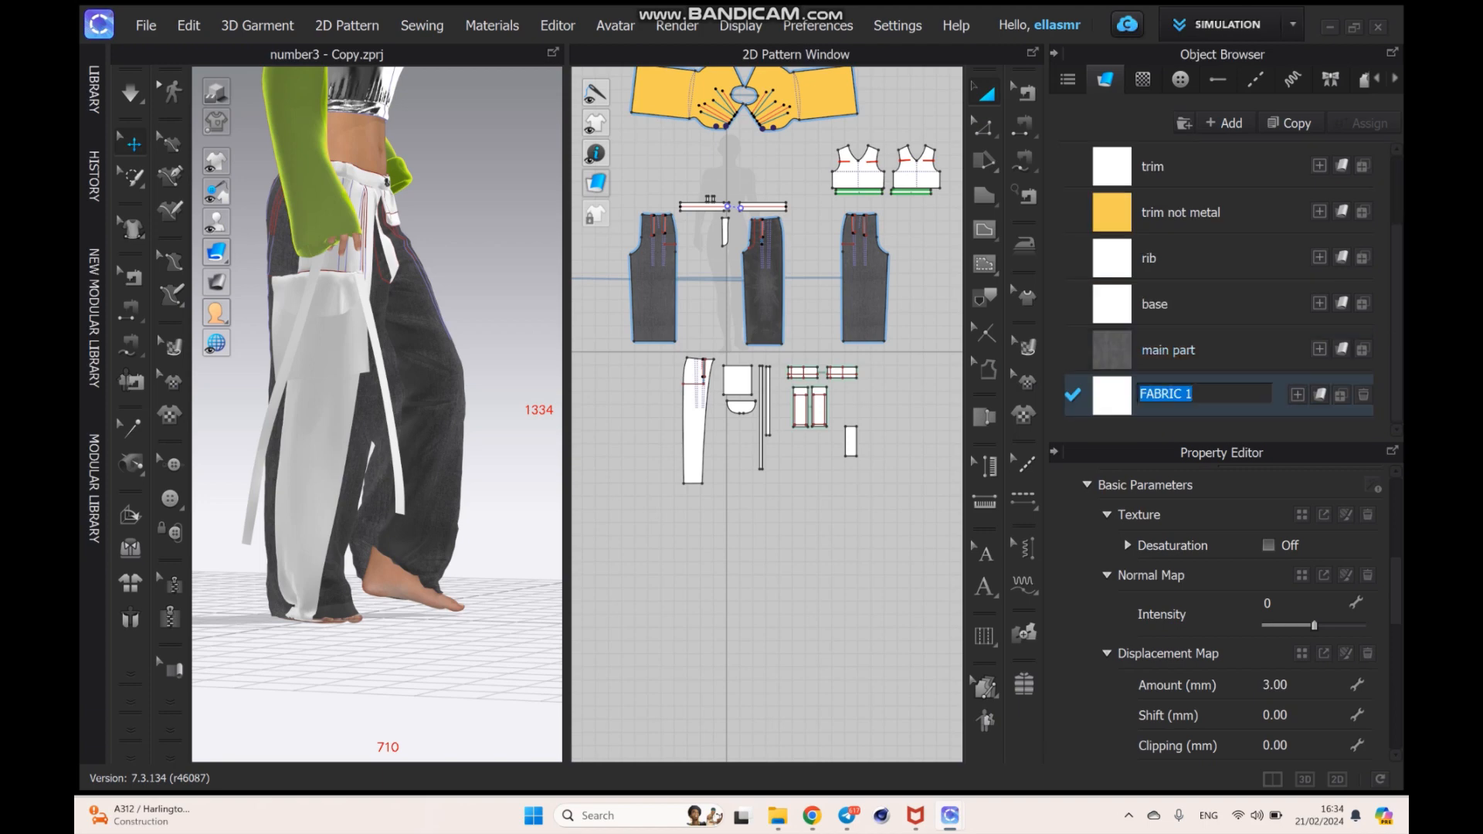
key("BackSpace")
type("style")
key("Return")
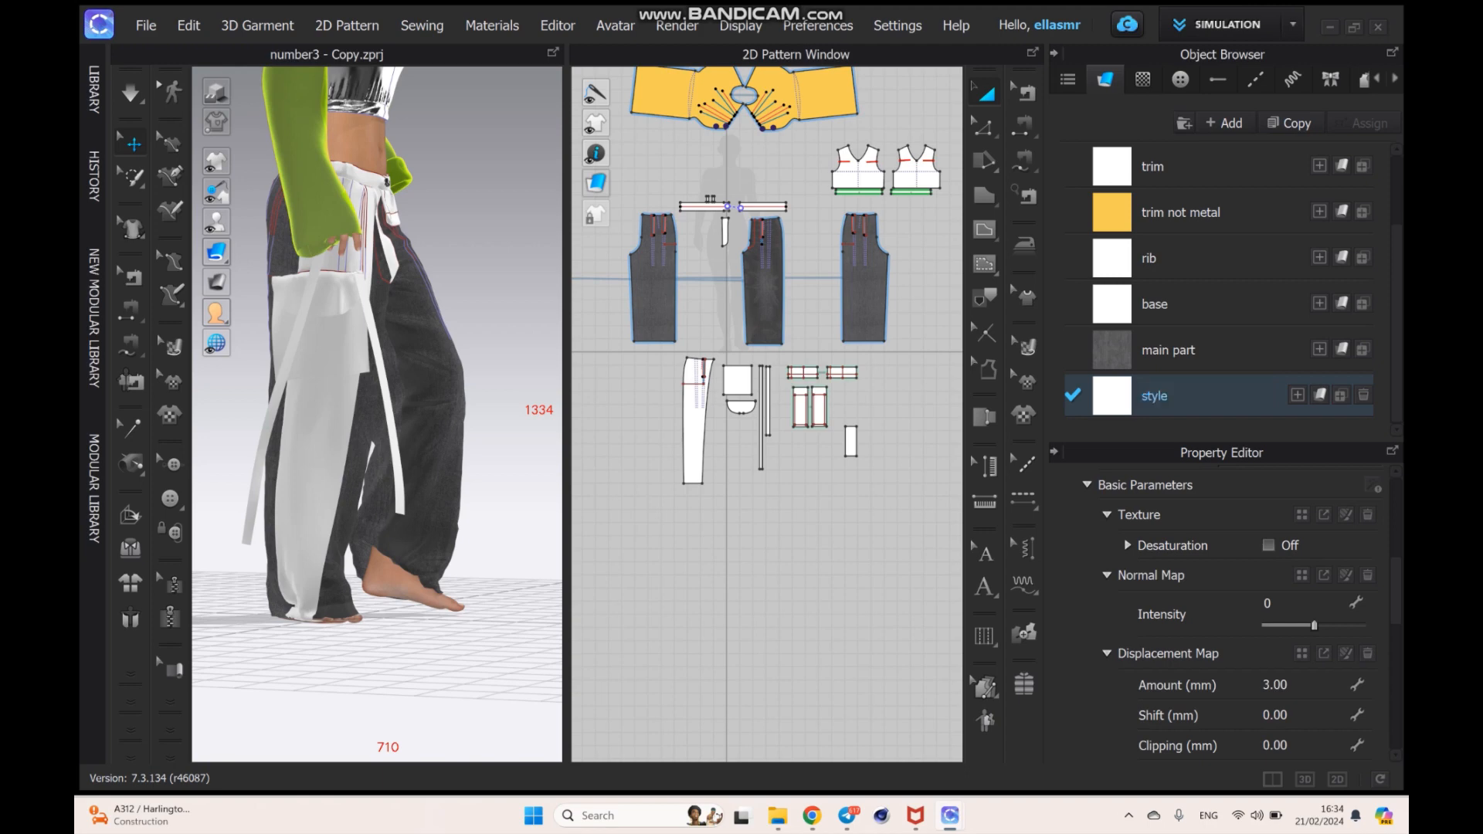
- Assign the style fabric to the group of white pattern pieces below the trouser legs
left_click_drag(912, 354, 618, 603)
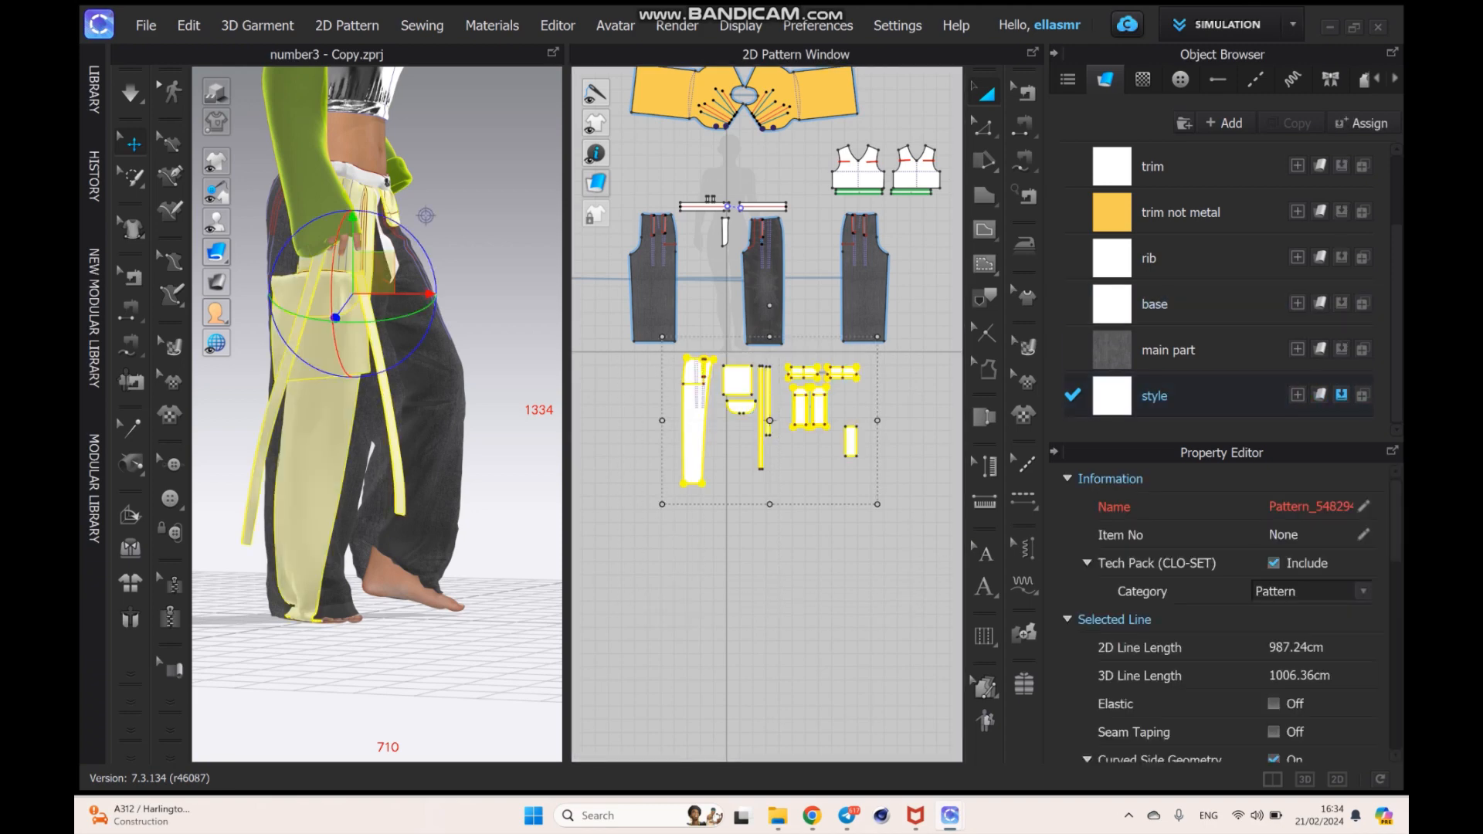
left_click(904, 502)
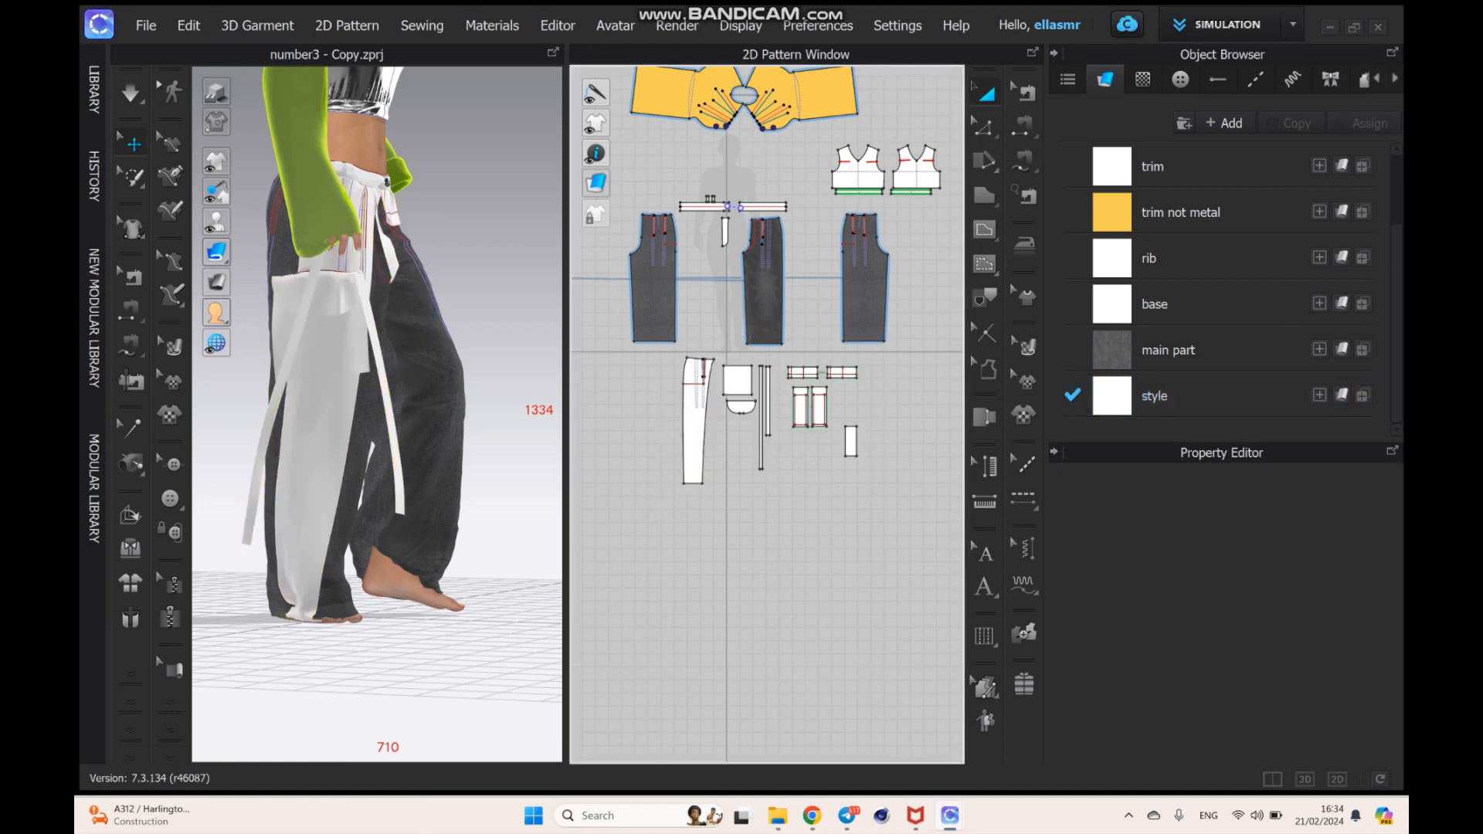
right_click_drag(463, 432, 317, 392)
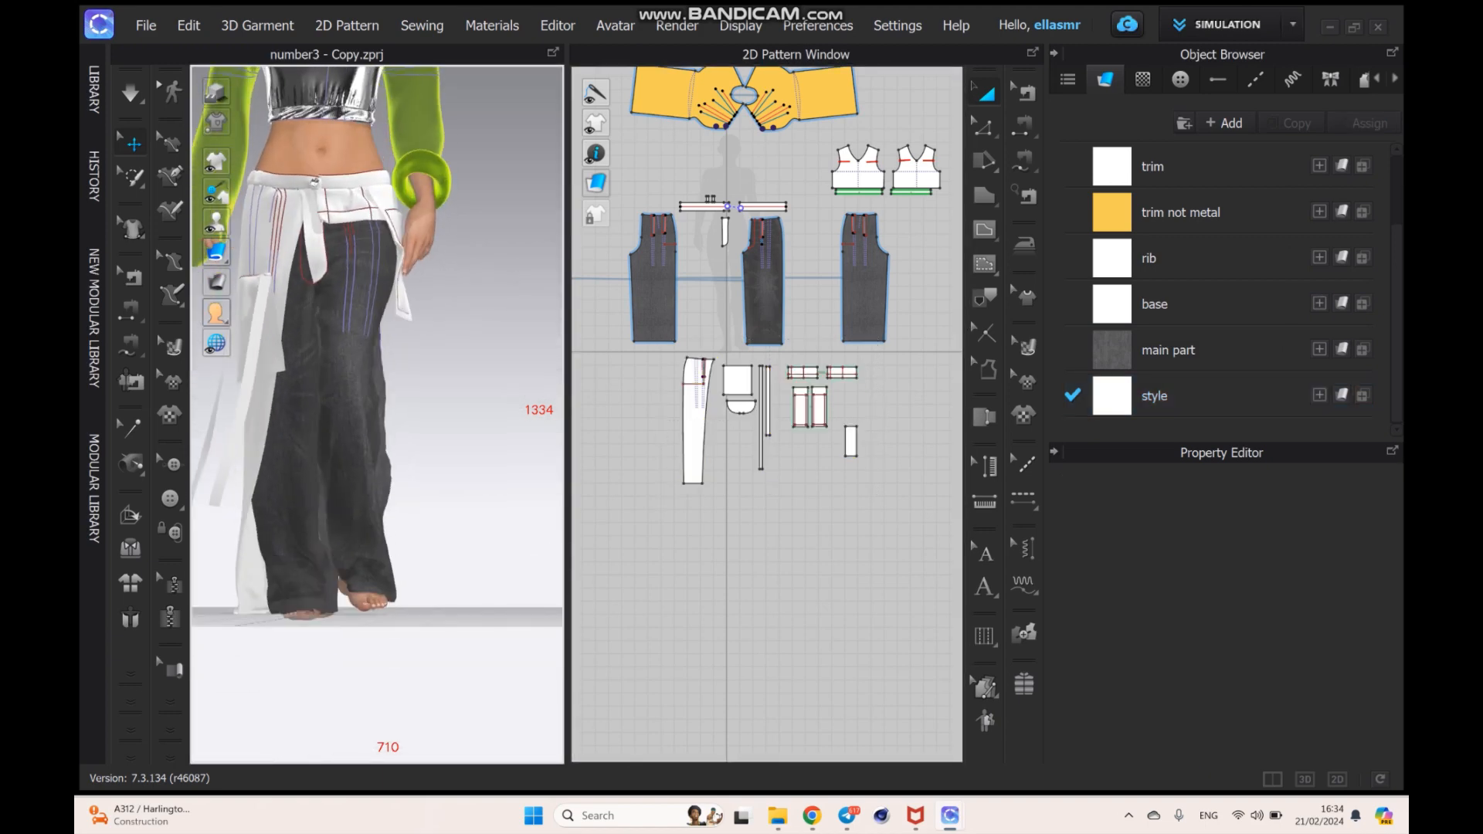
- Load the image "Laser Designs" as the texture of the style fabric
left_click(1155, 395)
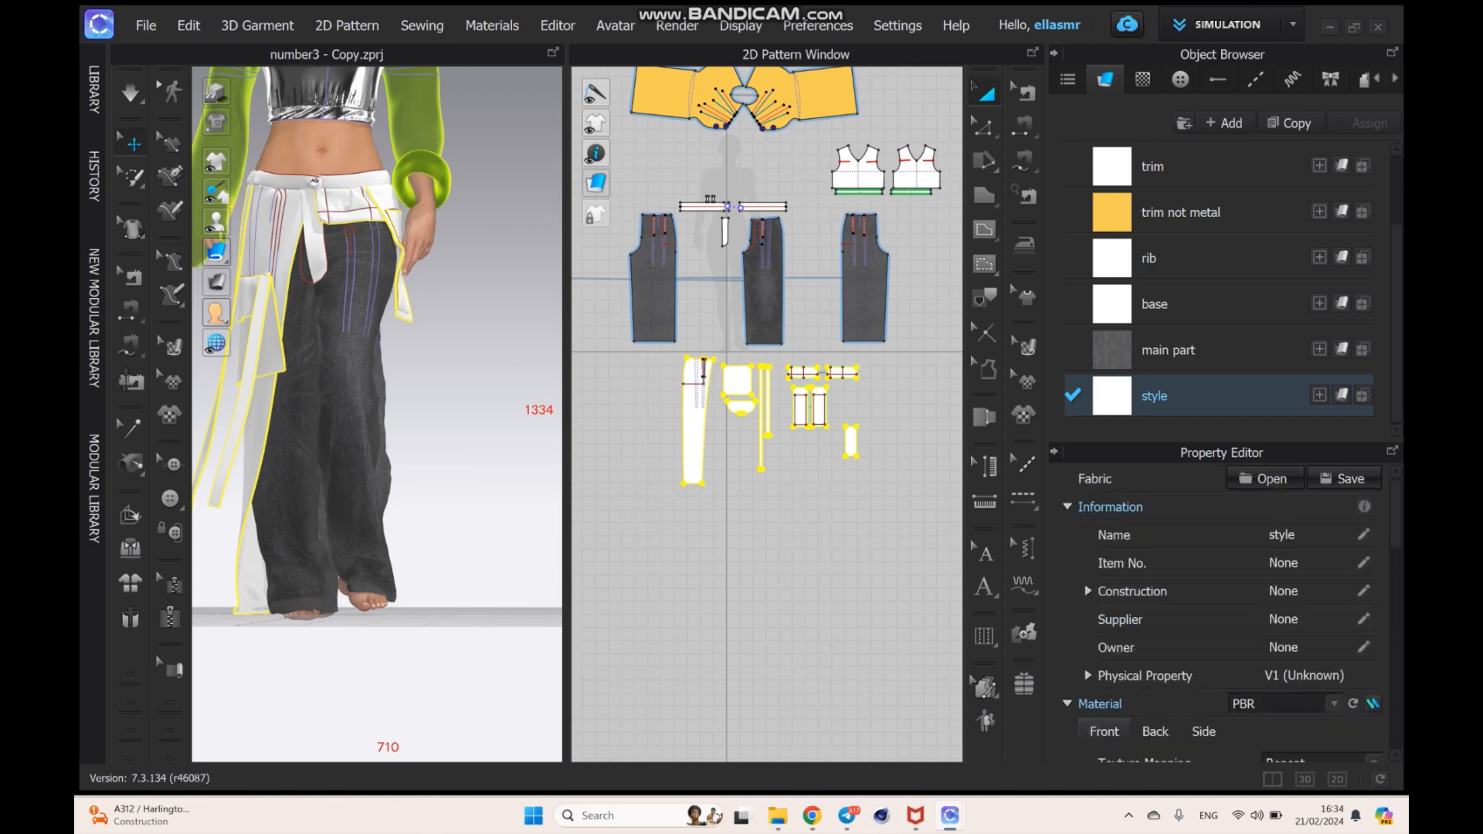
scroll(1224, 618, "down", 4)
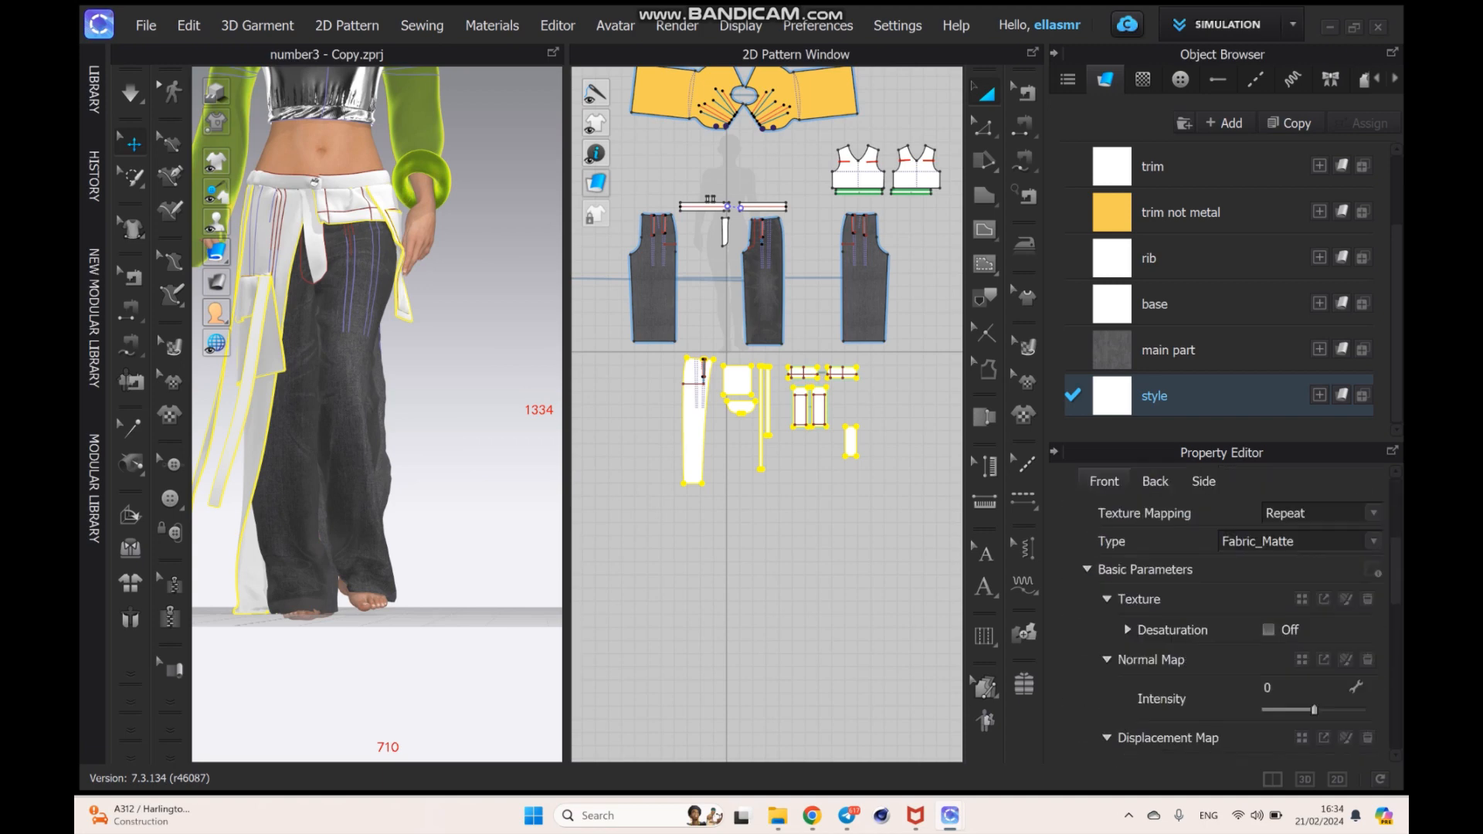
left_click(1302, 600)
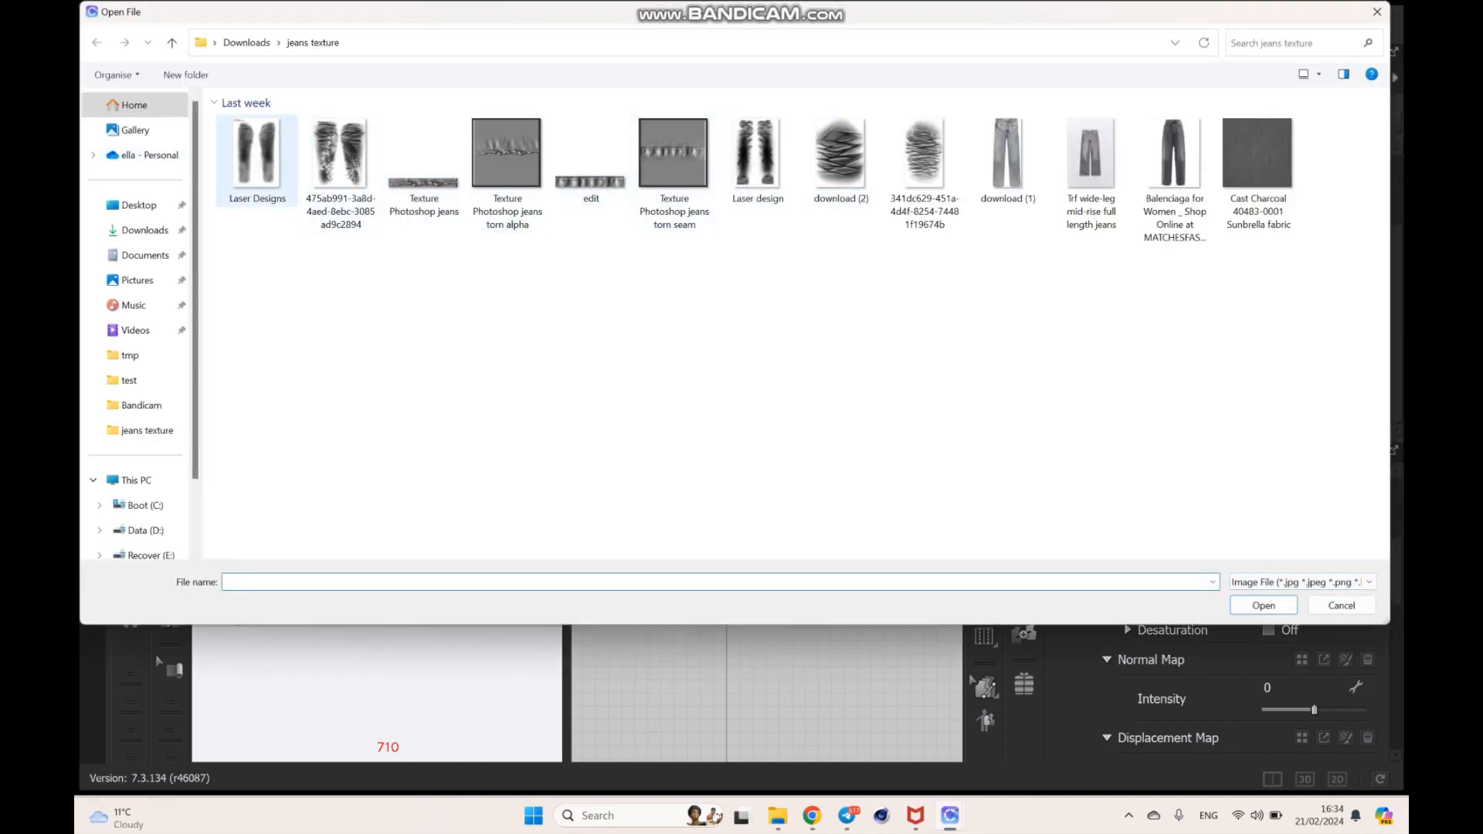
left_click(257, 161)
left_click(1263, 605)
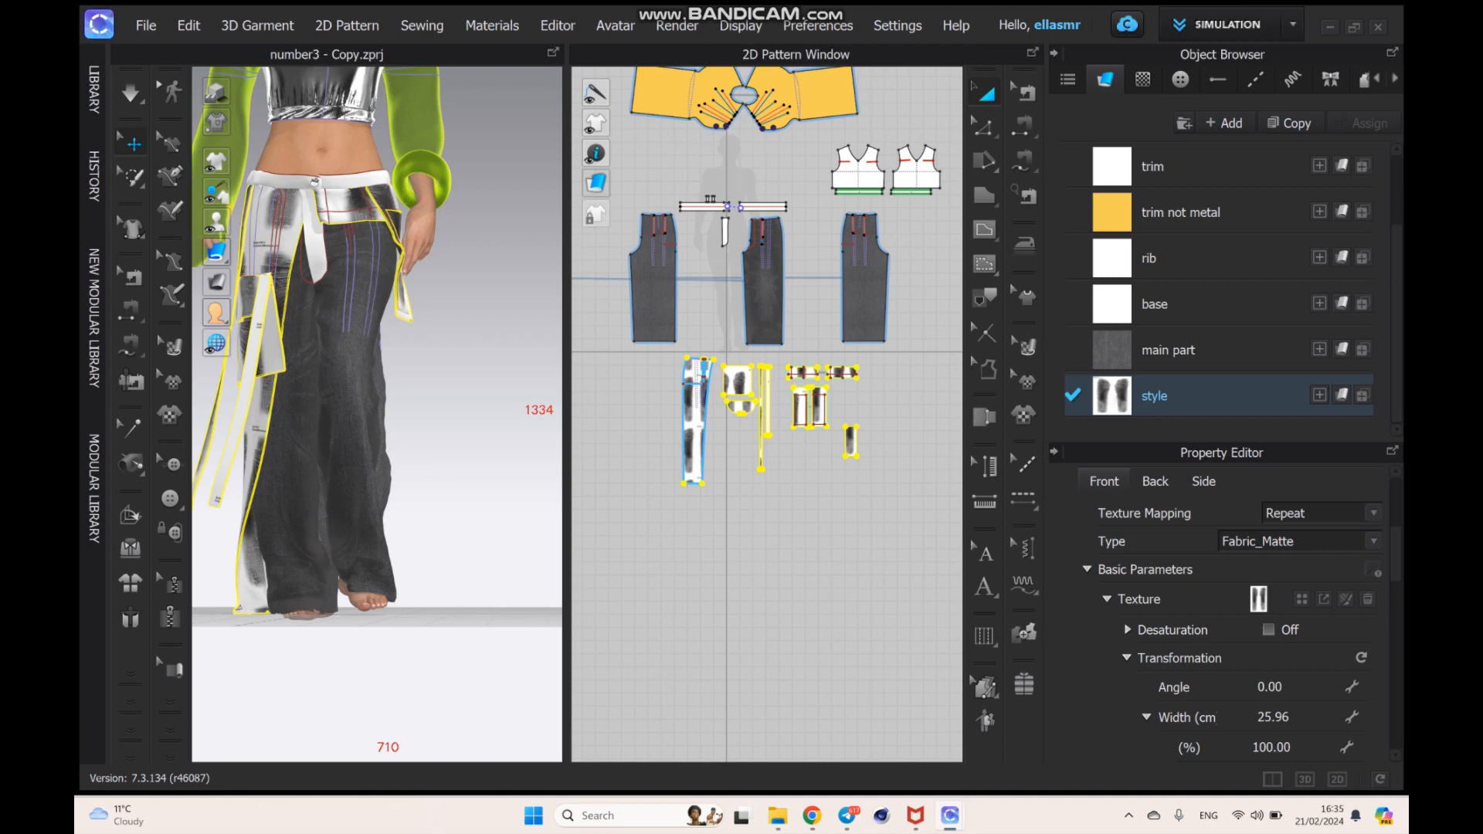
- Enlarge the laser texture of the style fabric with the Edit Texture tool on the long leg panel
scroll(698, 420, "up", 8)
scroll(693, 442, "up", 5)
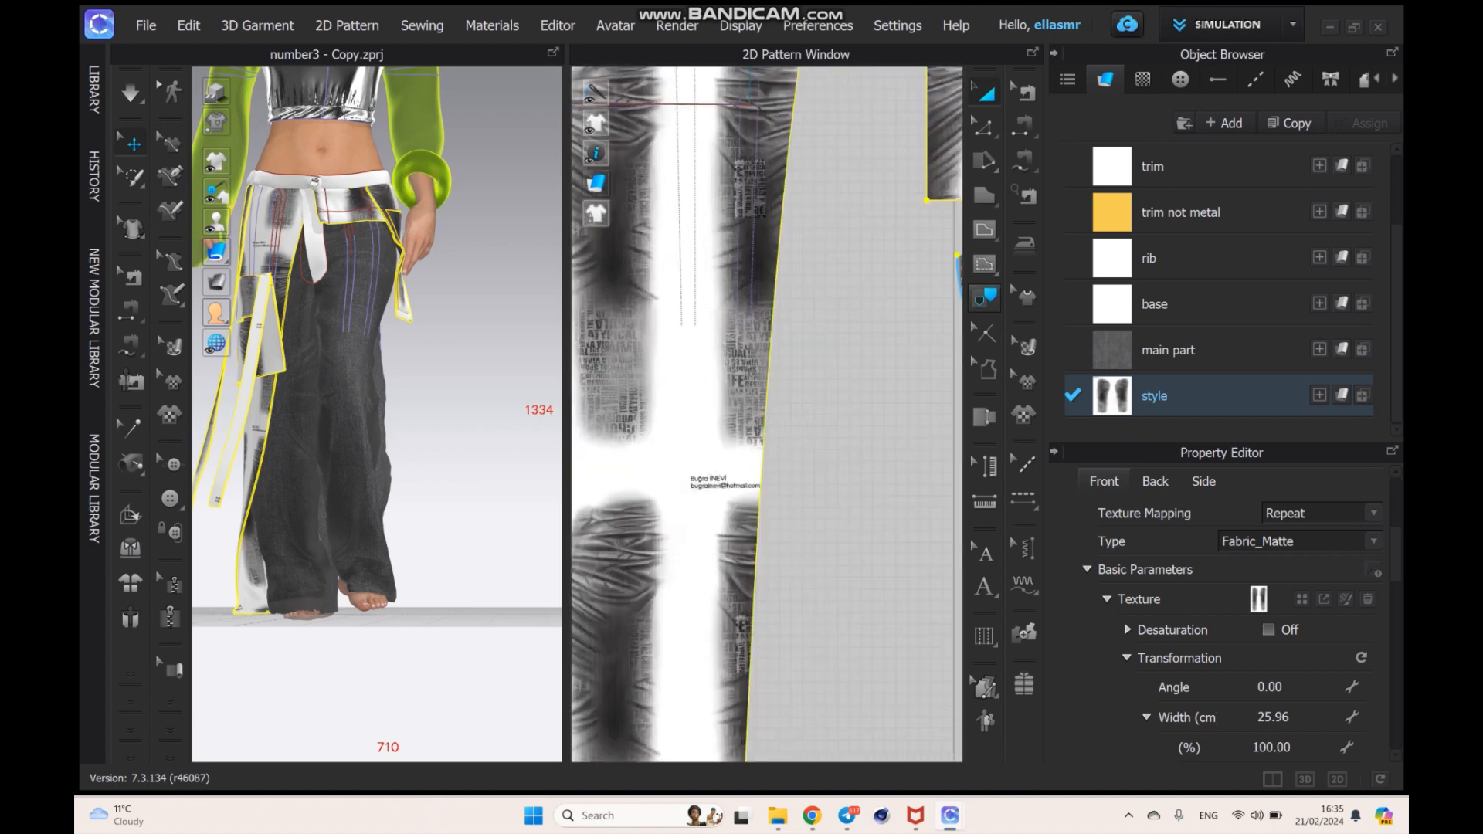
left_click(1025, 347)
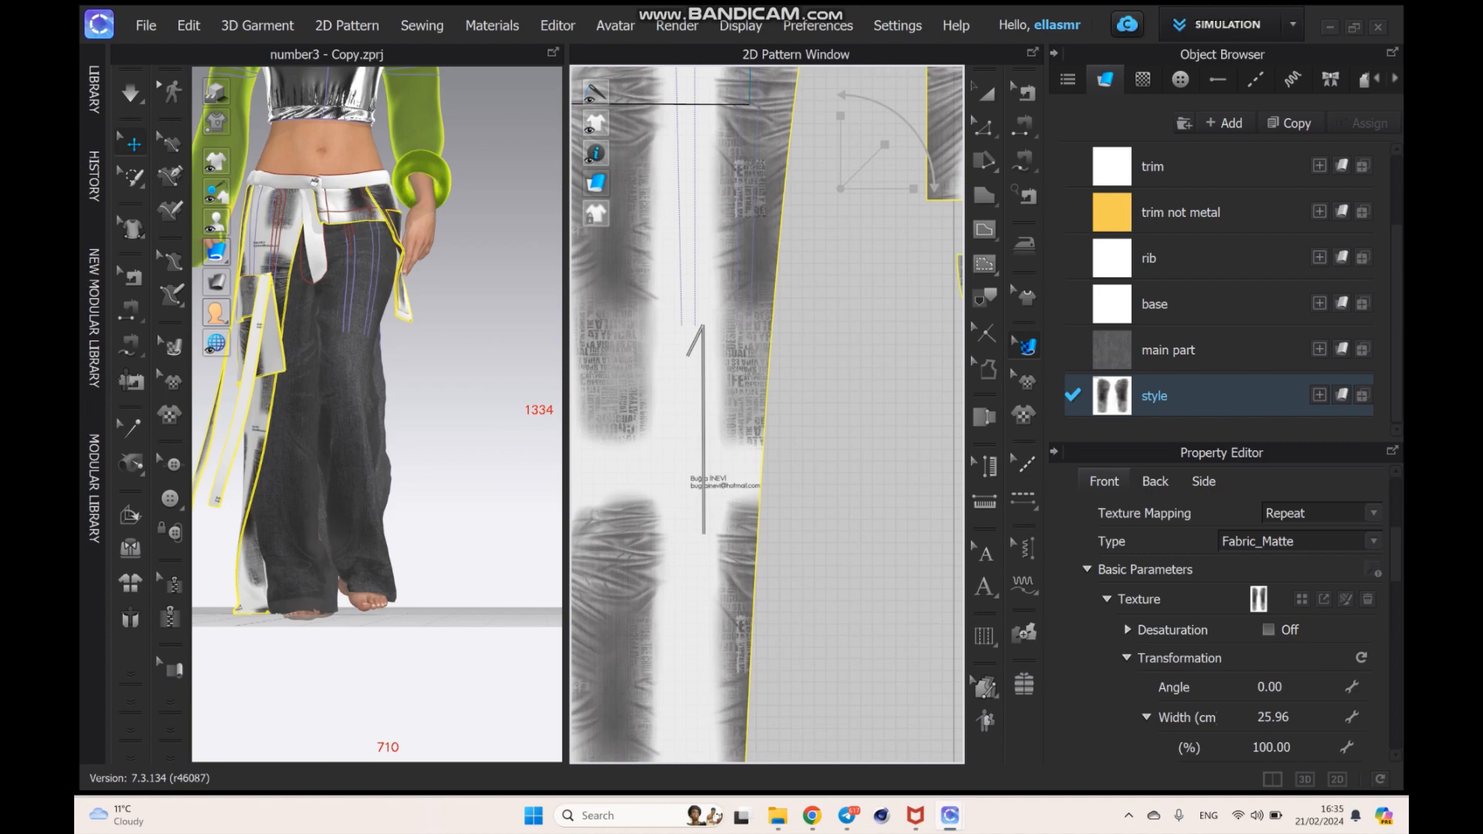
left_click(734, 233)
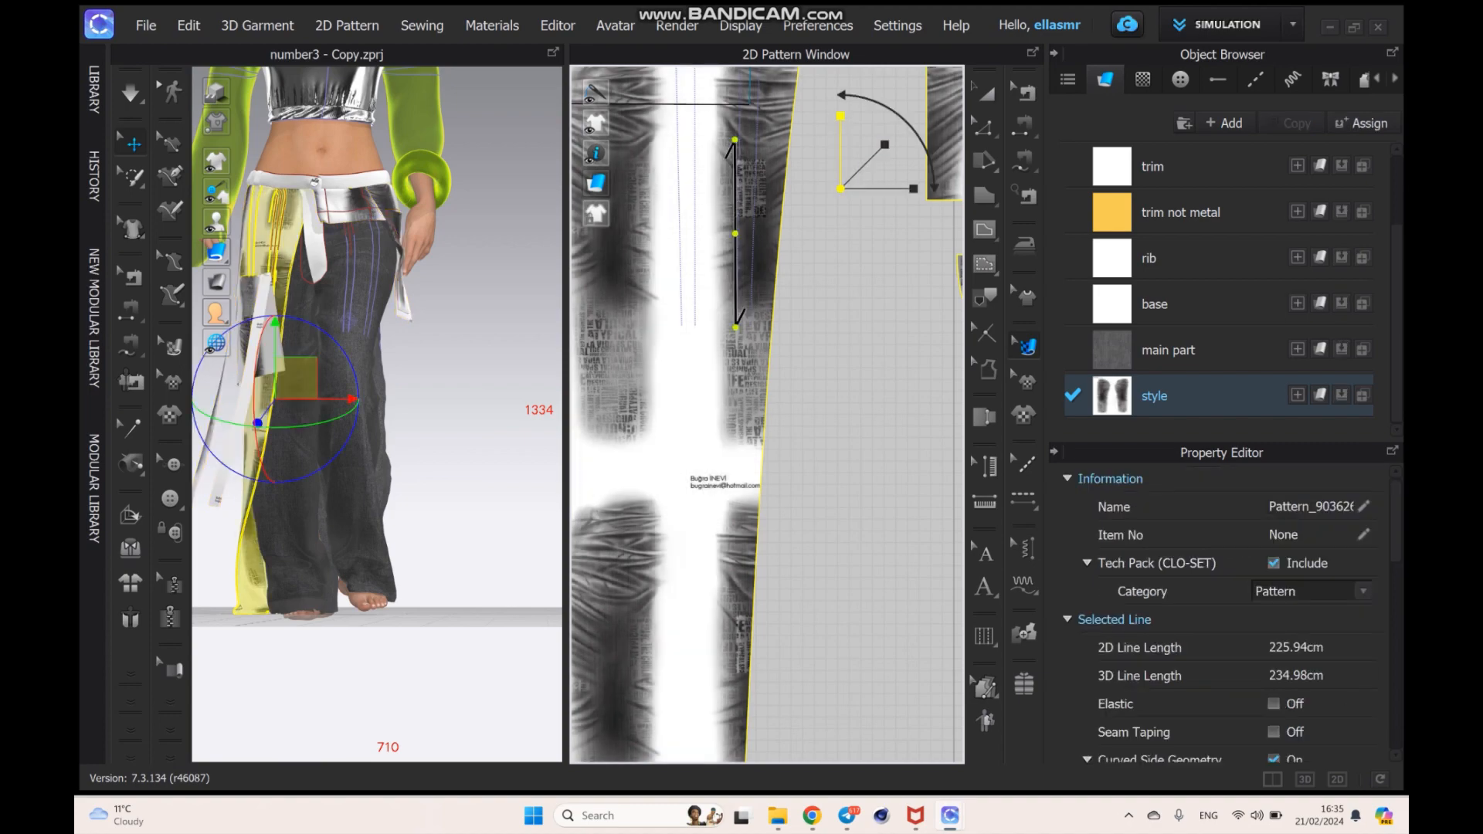
left_click_drag(840, 117, 948, 80)
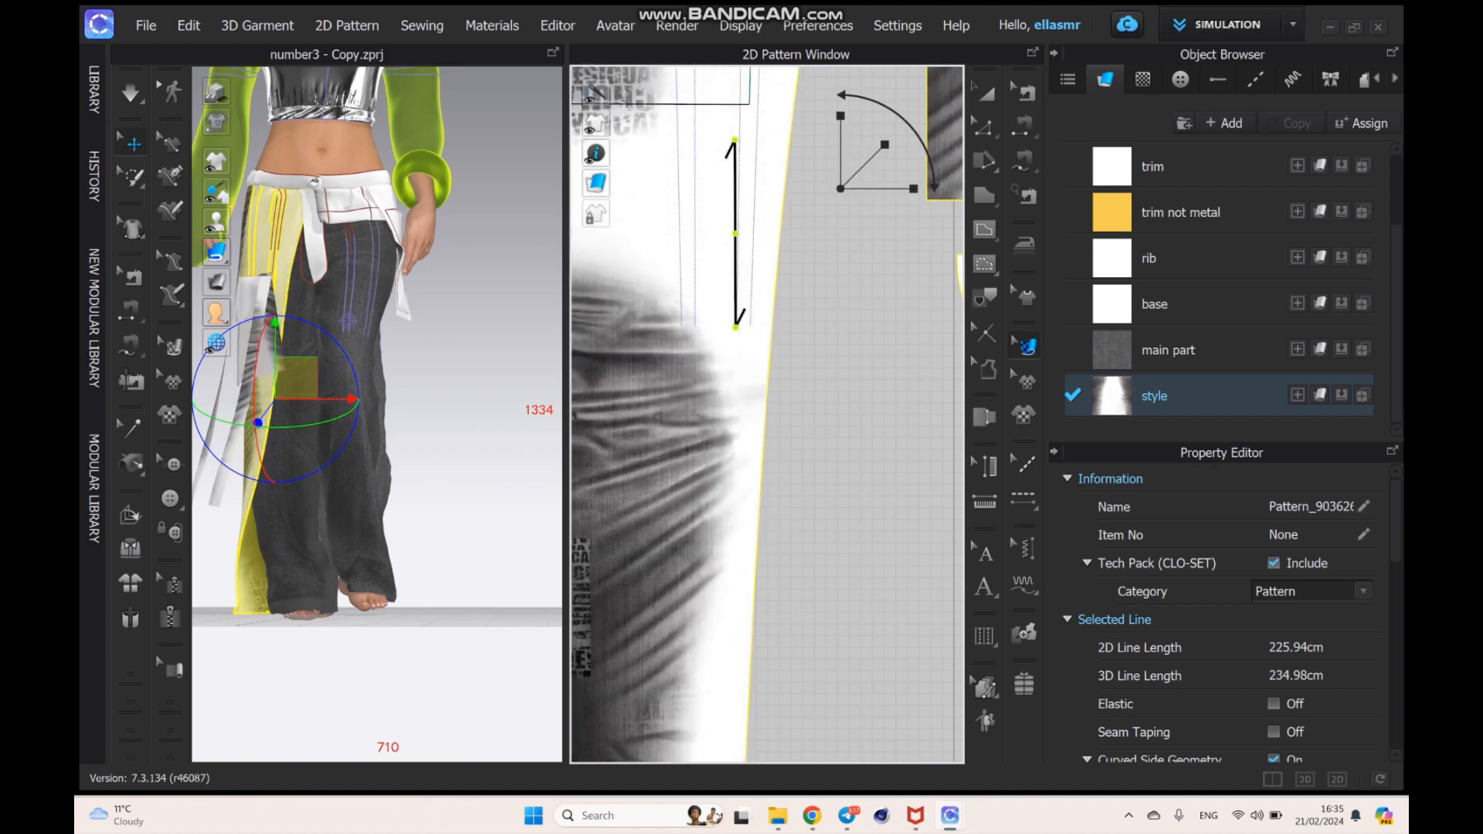
scroll(685, 333, "up", 3)
scroll(685, 334, "down", 8)
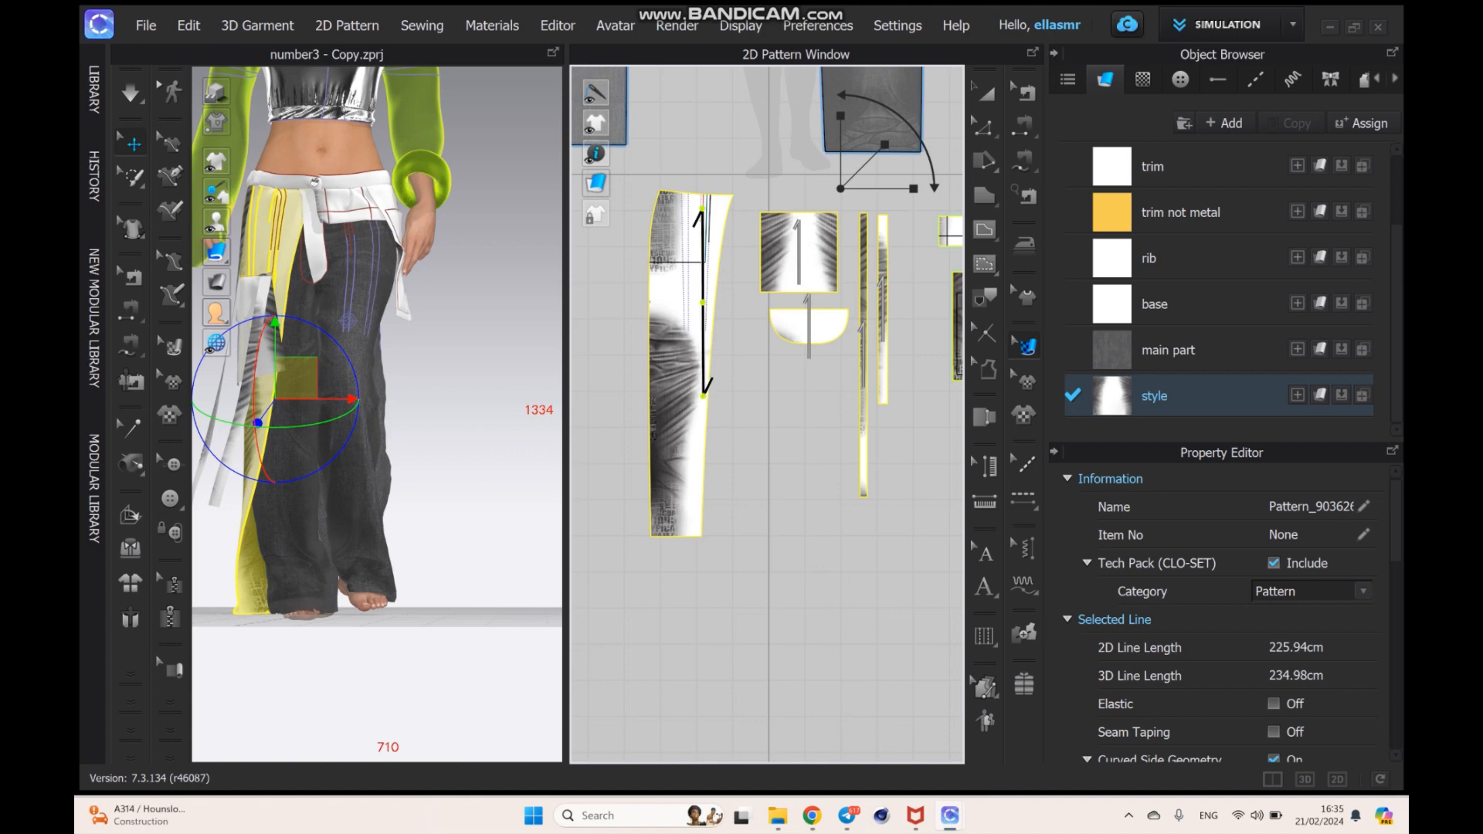
- Move and slightly tilt the laser texture over the long style panel, and readjust its scale
left_click_drag(687, 334, 676, 207)
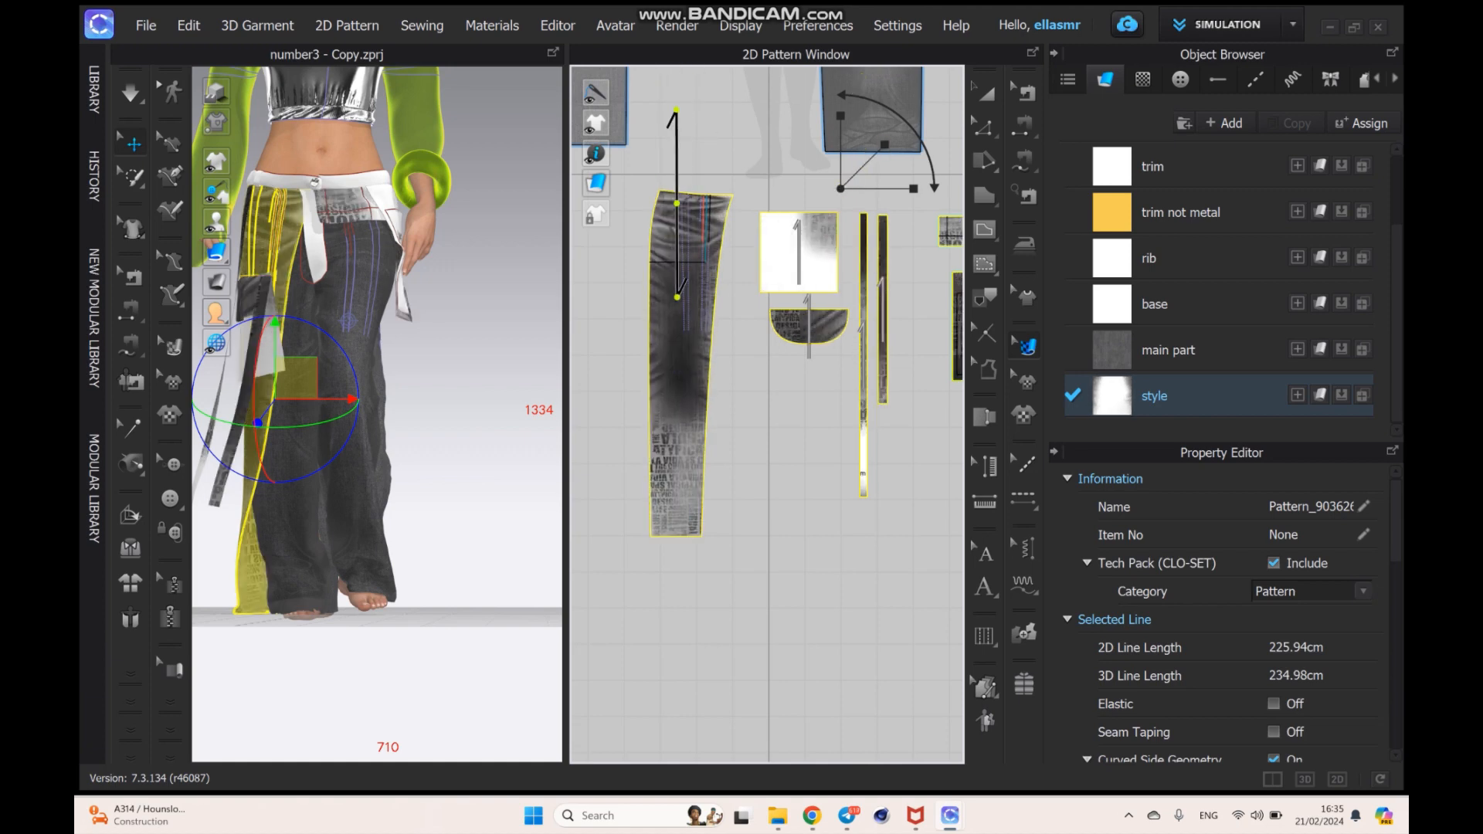
left_click_drag(672, 367, 680, 263)
left_click_drag(695, 170, 688, 169)
right_click_drag(433, 432, 503, 456)
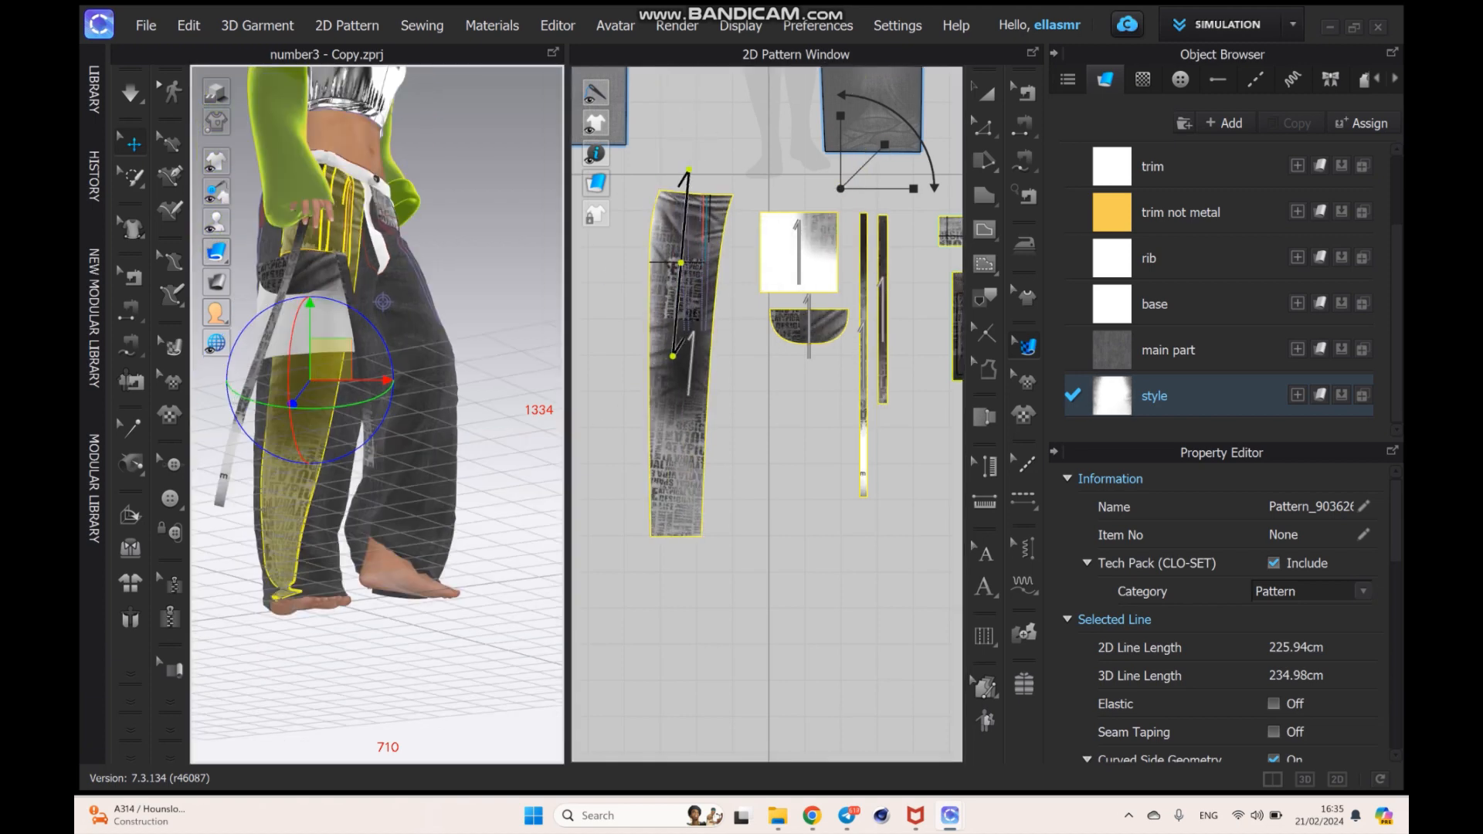
left_click_drag(884, 144, 840, 114)
left_click(498, 309)
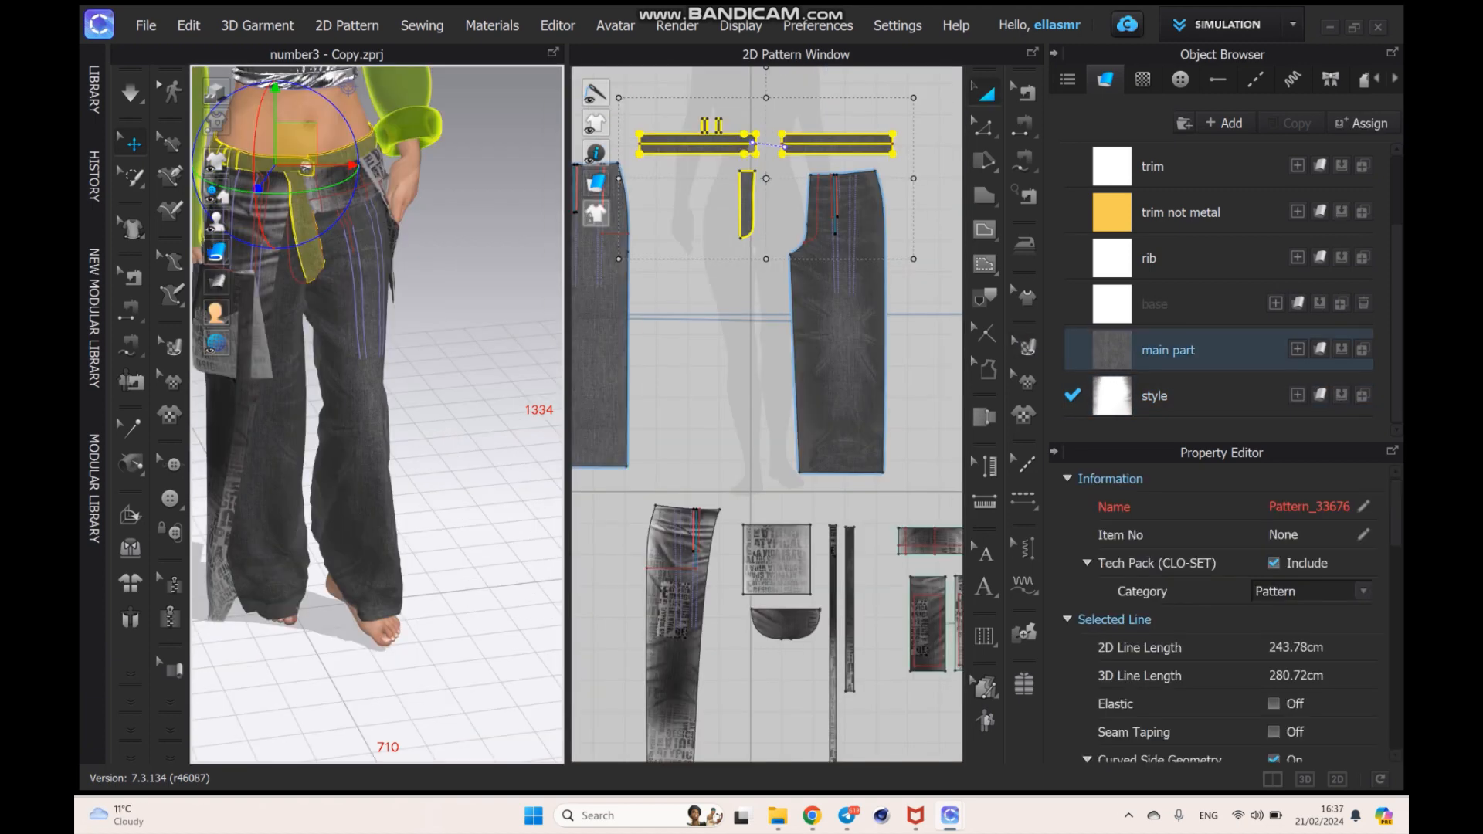
- Open the properties of the Default Puckering style
scroll(379, 425, "up", 3)
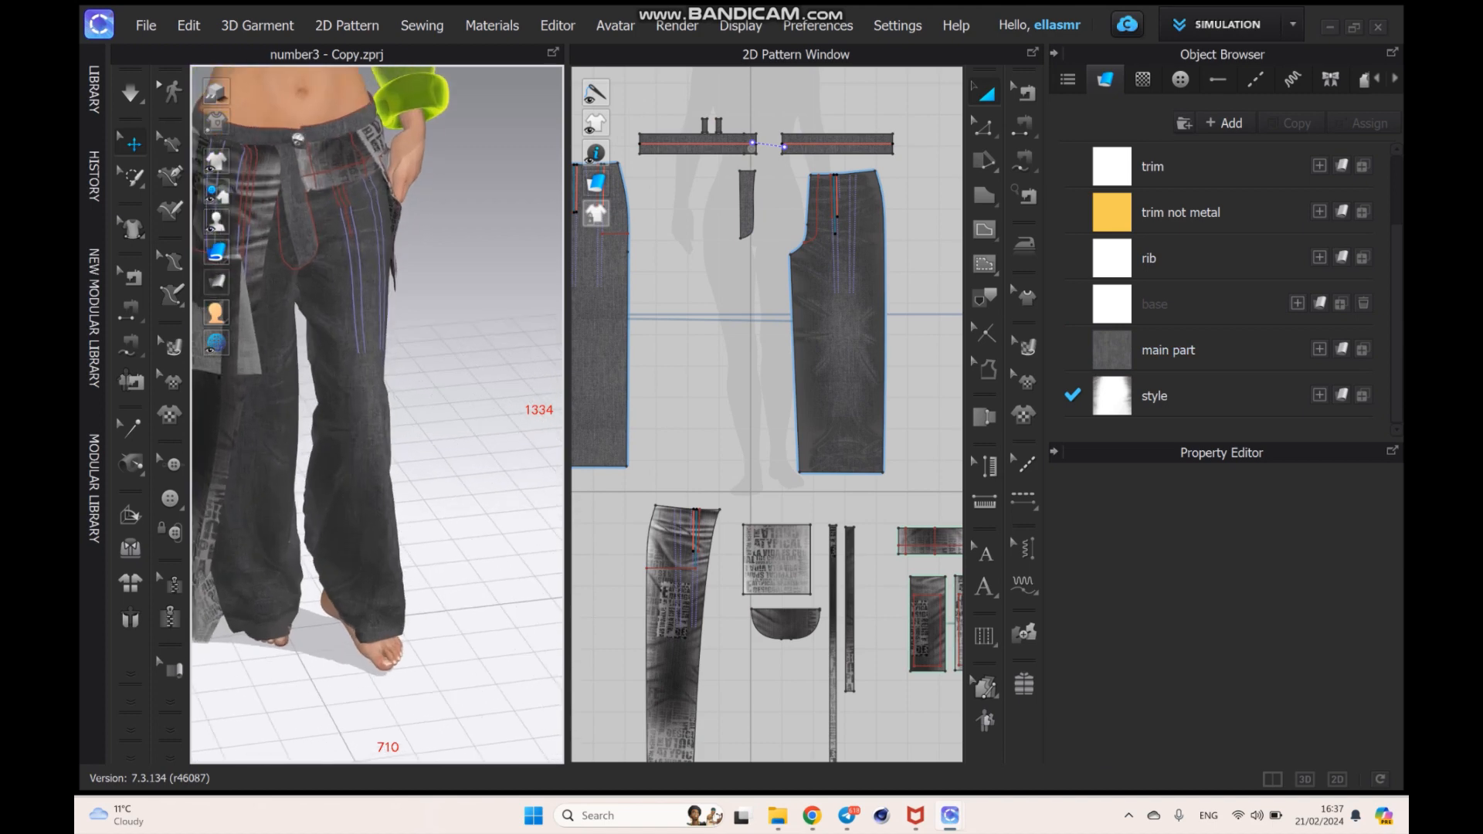
right_click_drag(309, 409, 382, 390)
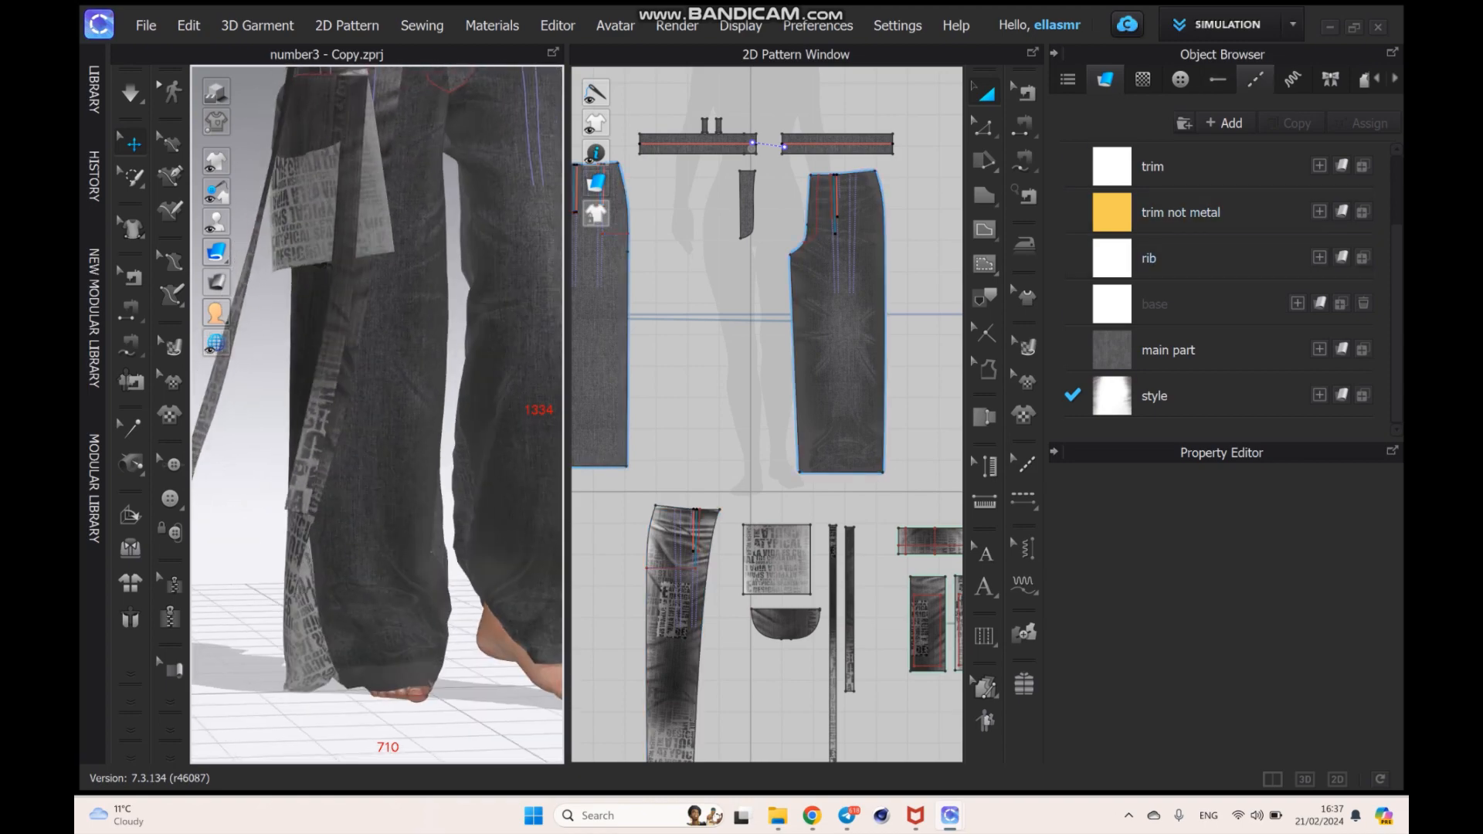
left_click(1255, 80)
left_click(1293, 80)
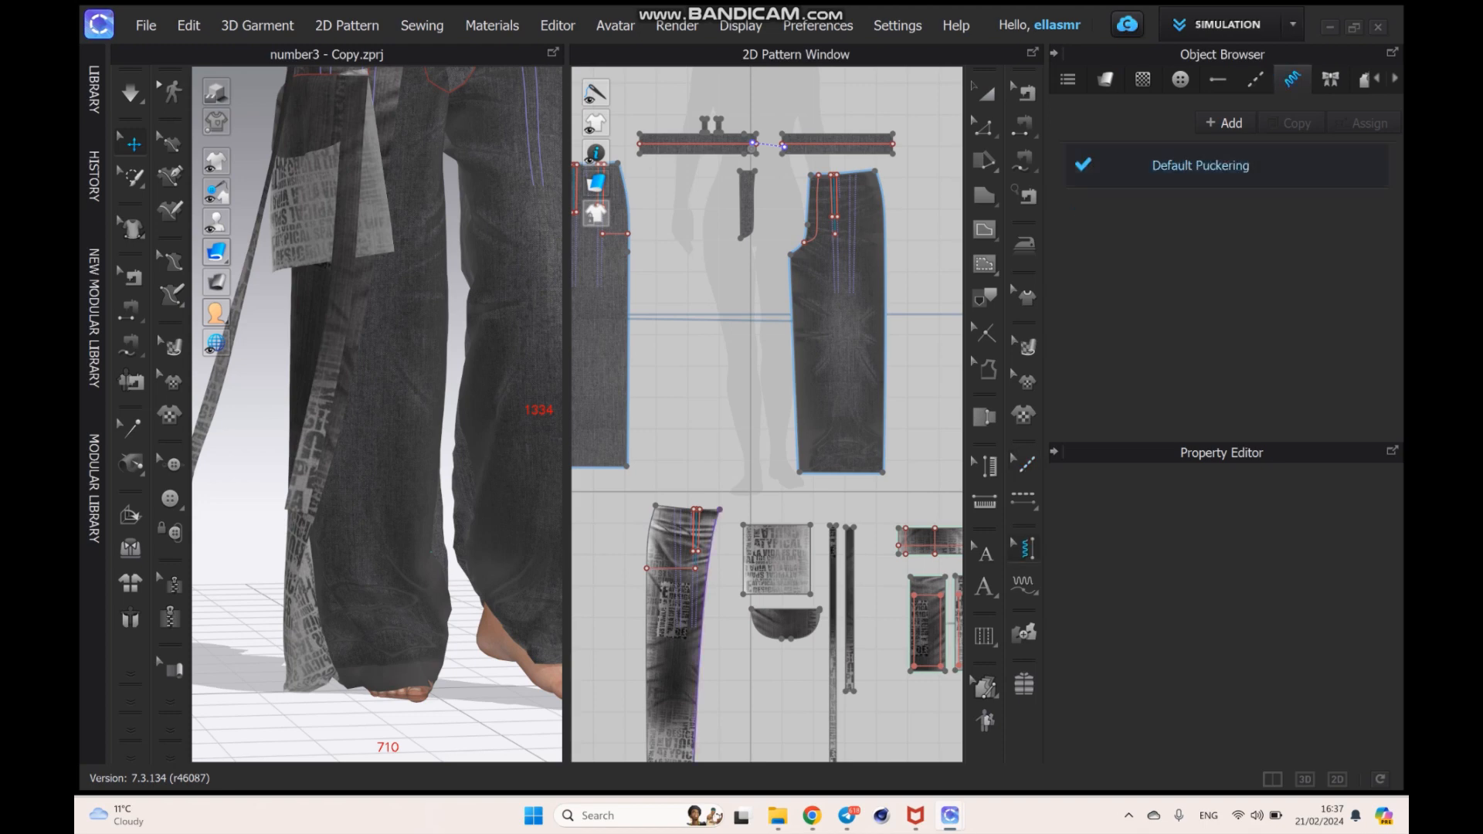
left_click(1202, 166)
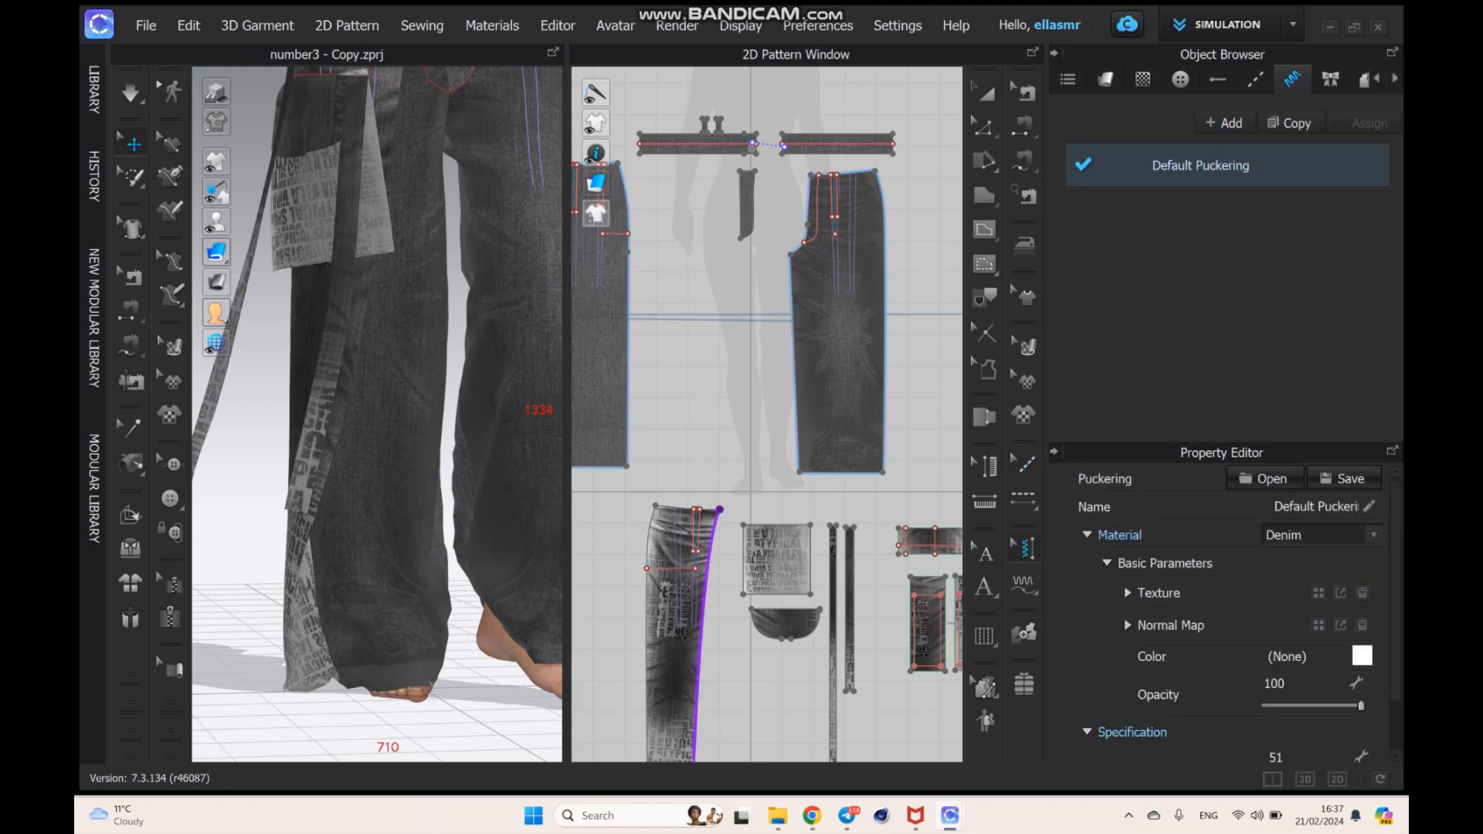
- Try the Cotton and Nylon material presets on Default Puckering, settling on Denim
left_click(1372, 534)
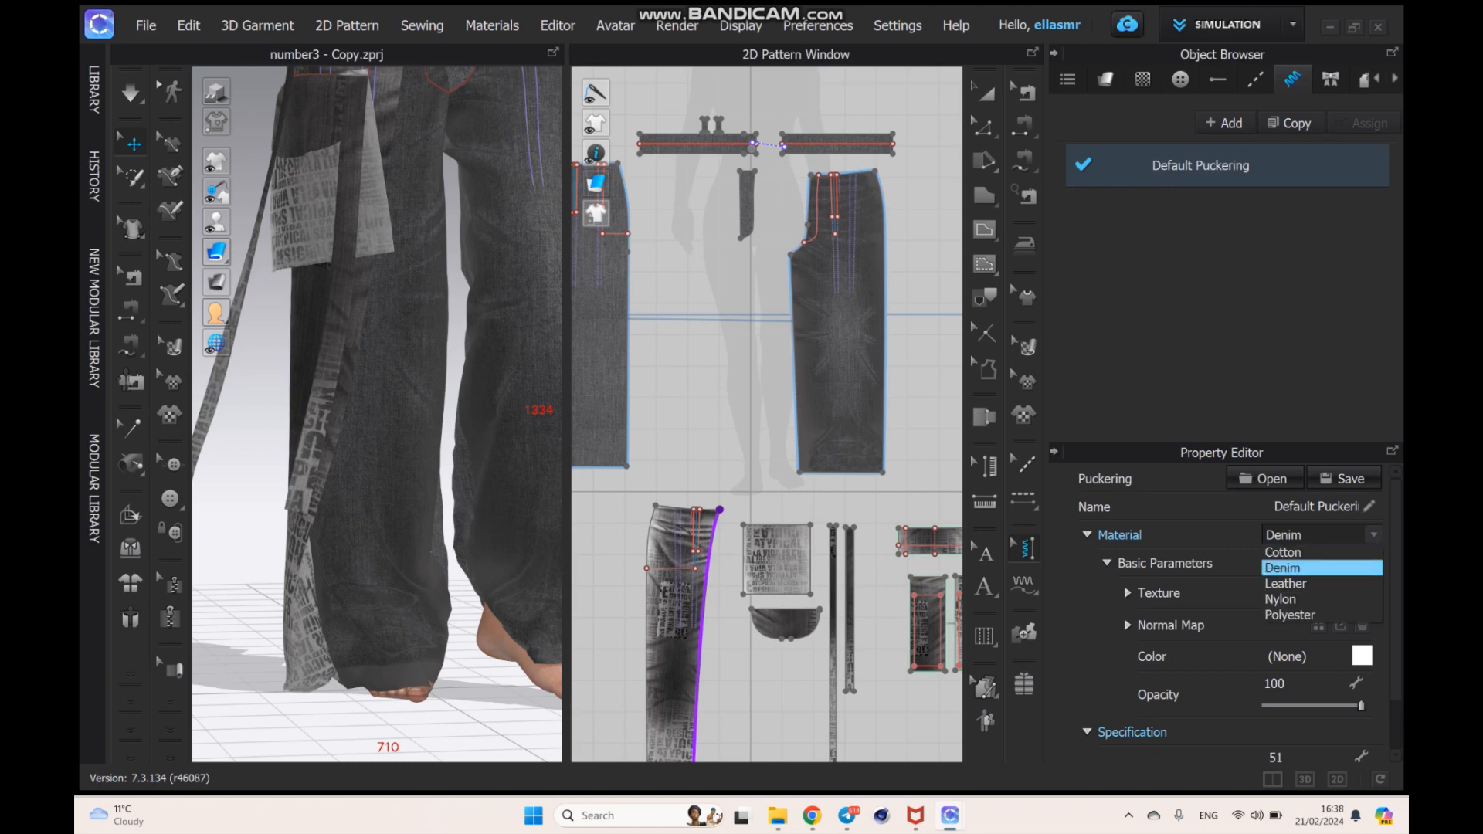
left_click(1283, 568)
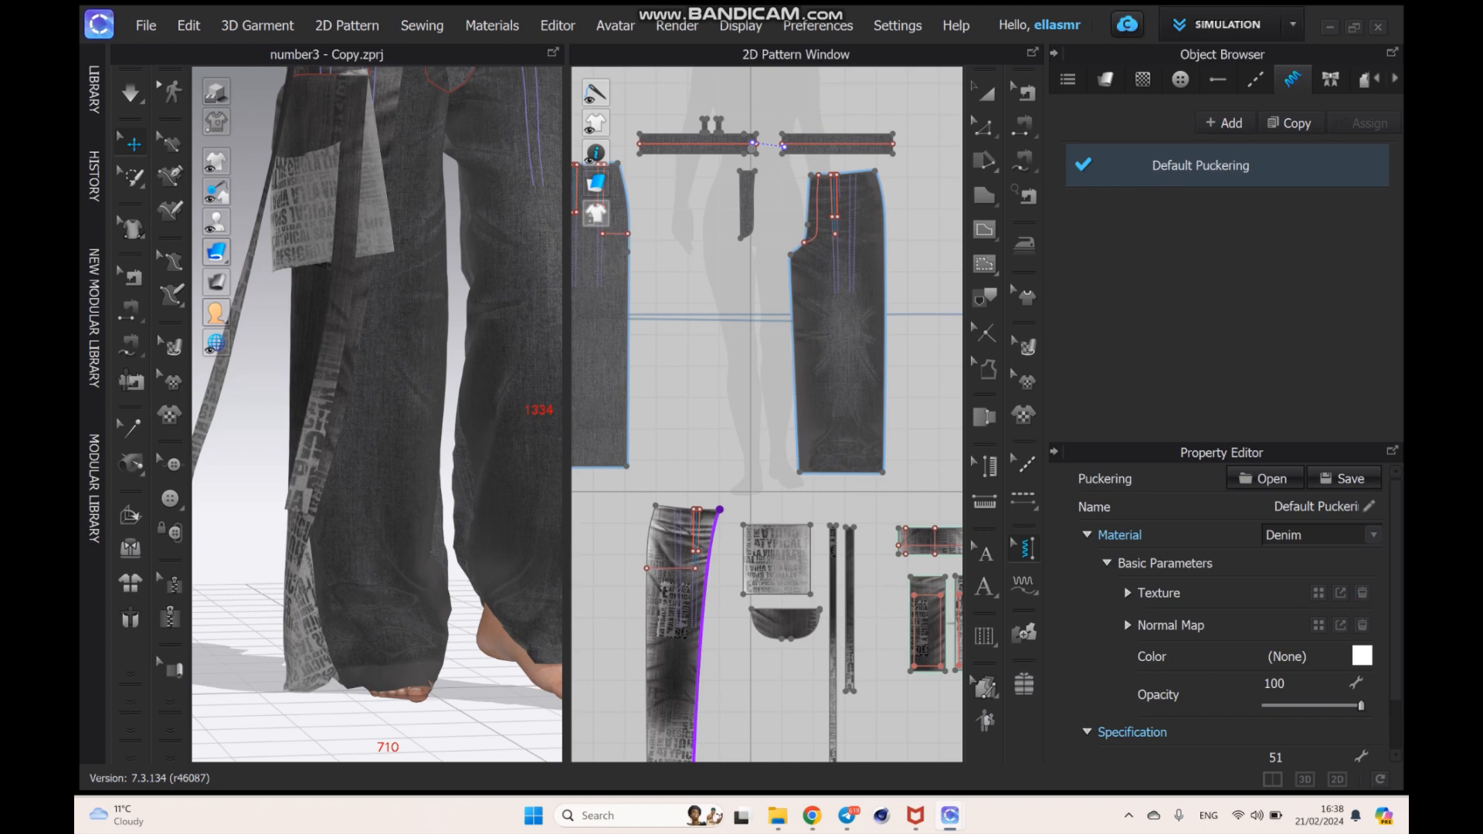
scroll(1228, 610, "down", 1)
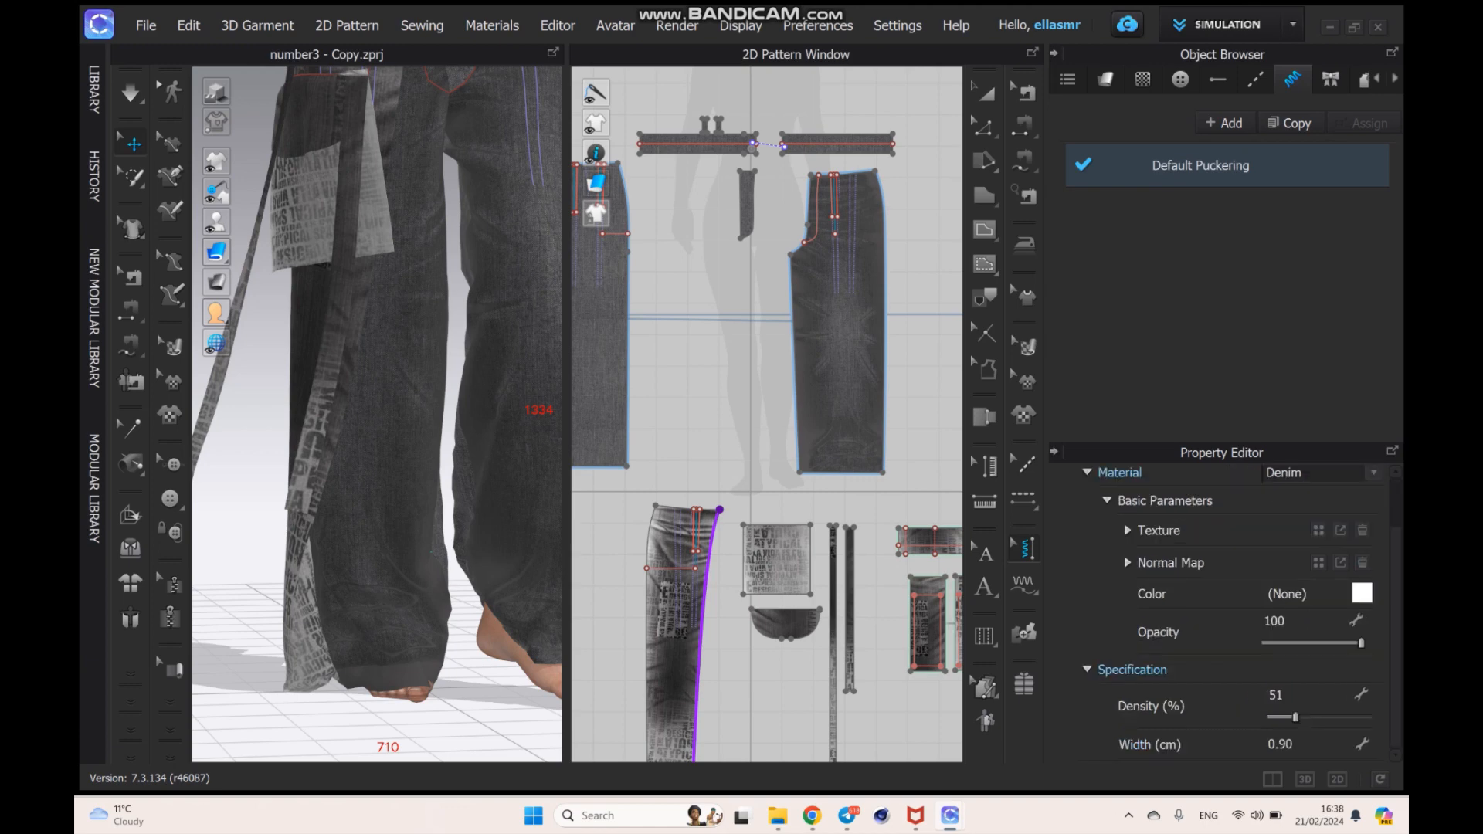
left_click(1373, 472)
left_click(1283, 506)
left_click(1321, 473)
left_click(1284, 489)
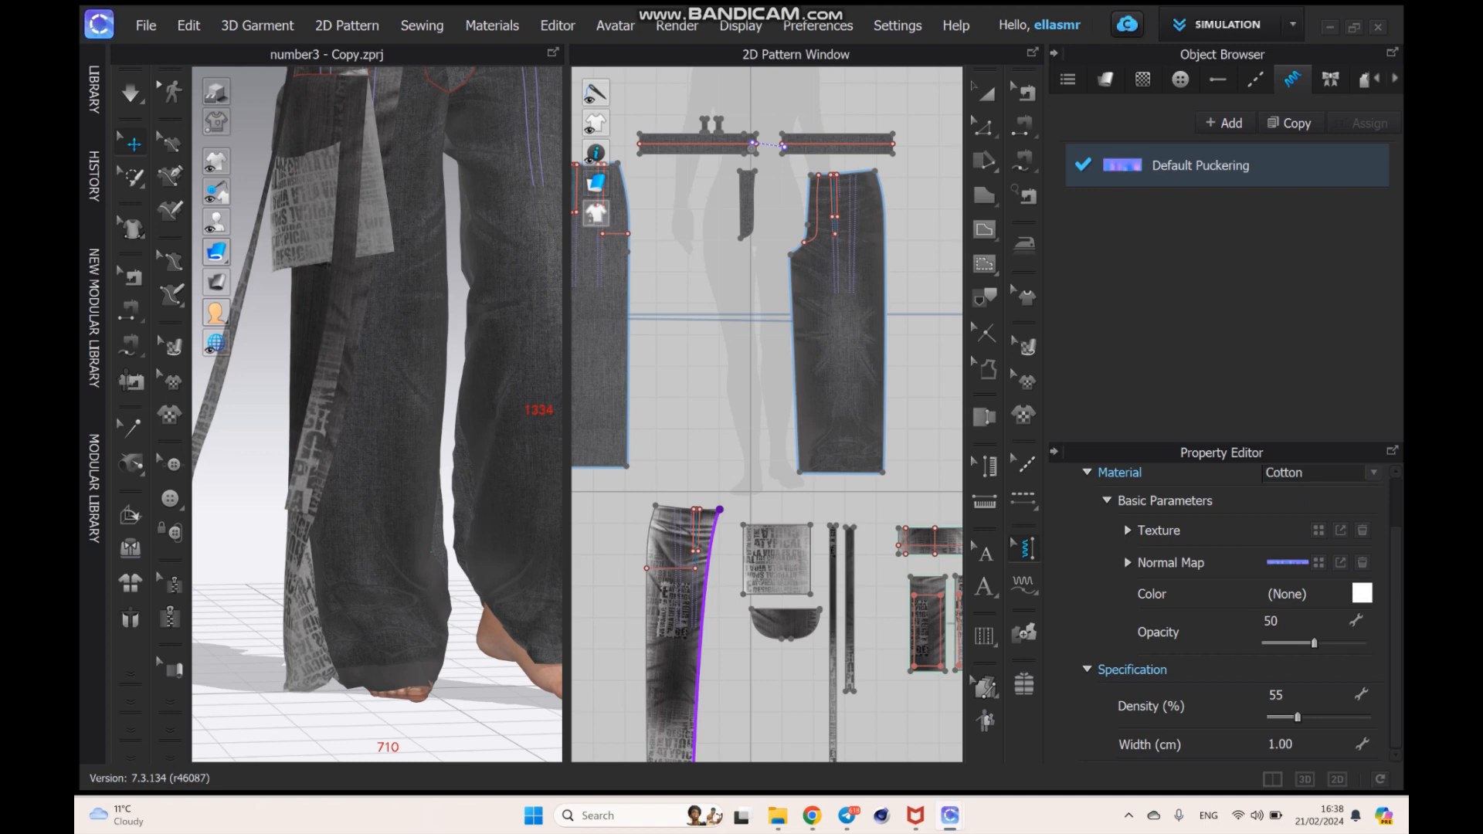
left_click(1321, 473)
left_click(1284, 537)
left_click(1321, 473)
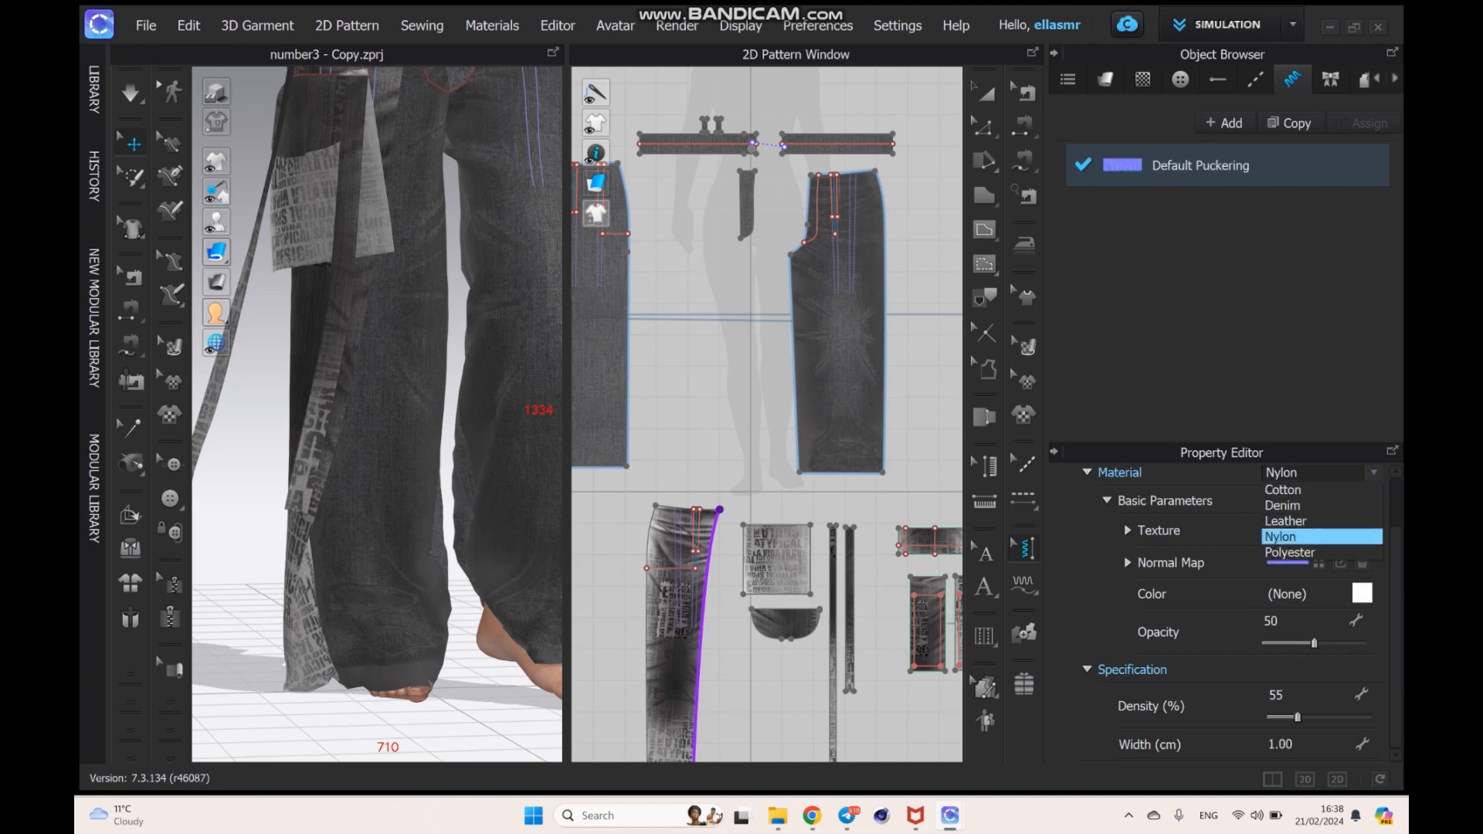
left_click(1284, 505)
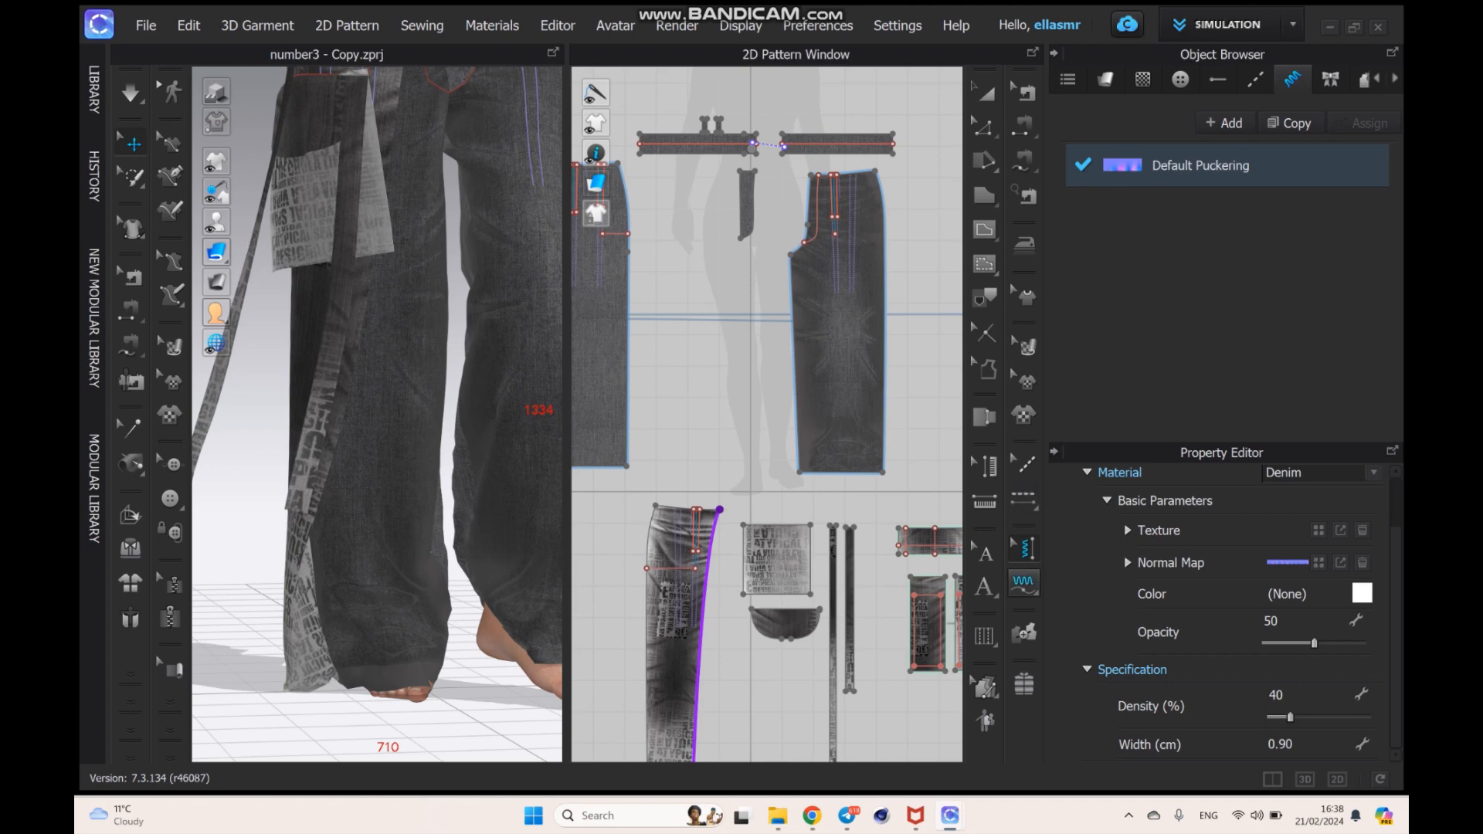
- Add segment puckering along the side seams, inseams and hems of the trouser leg pieces
left_click(1023, 585)
left_click(1096, 584)
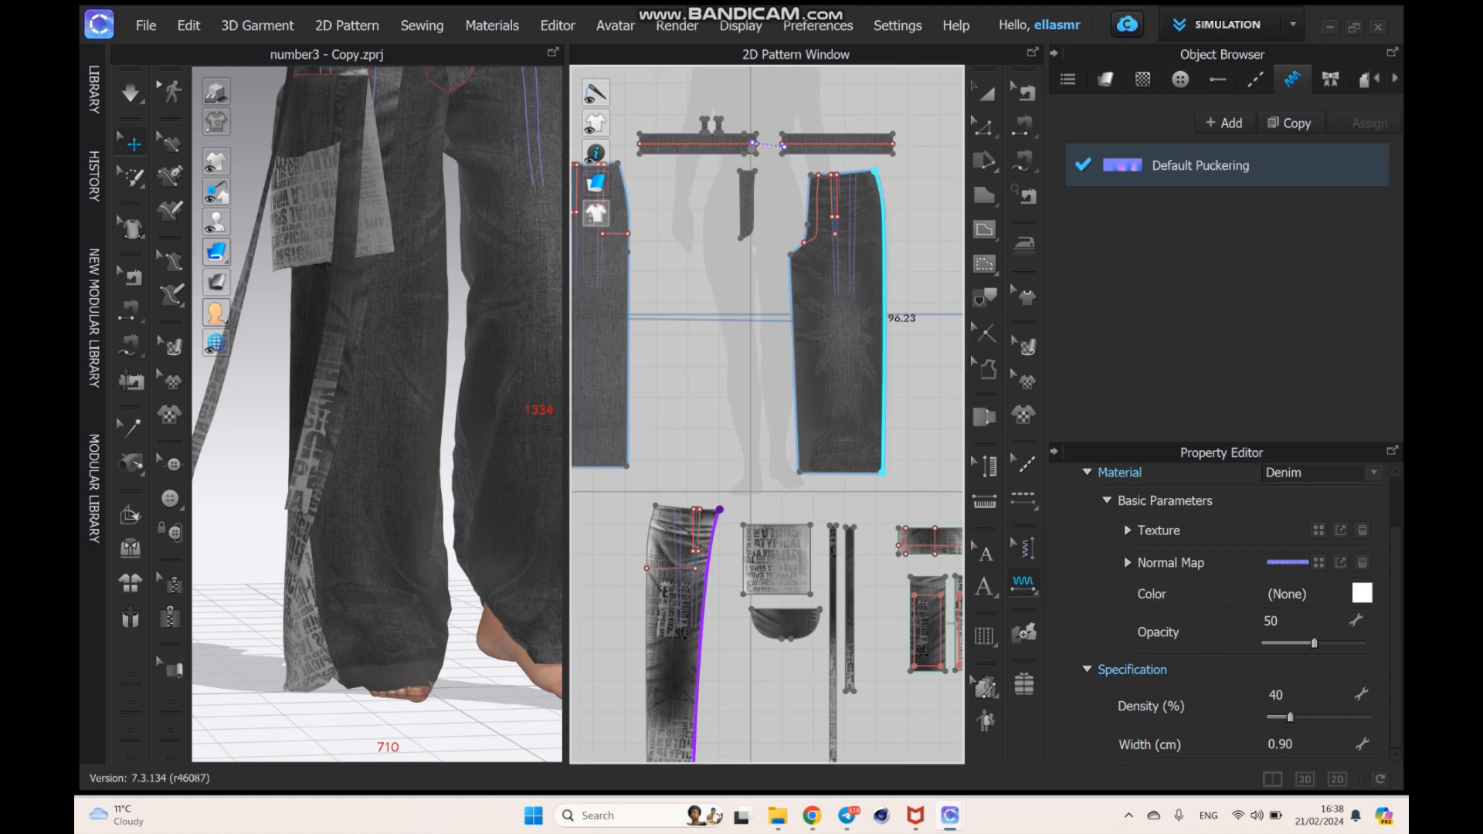
left_click(794, 360)
left_click(884, 340)
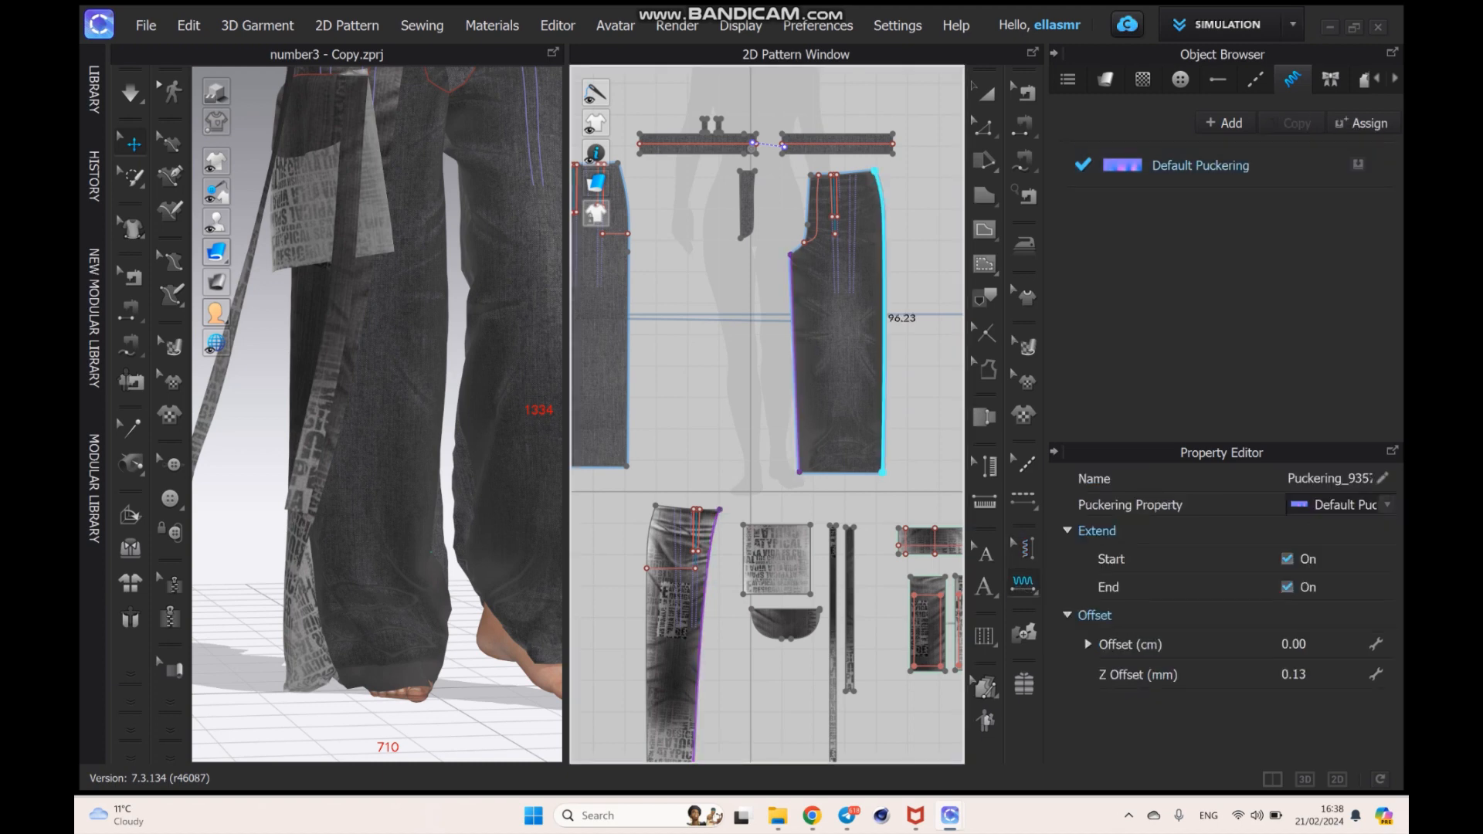
left_click(629, 357)
middle_click_drag(629, 357, 937, 334)
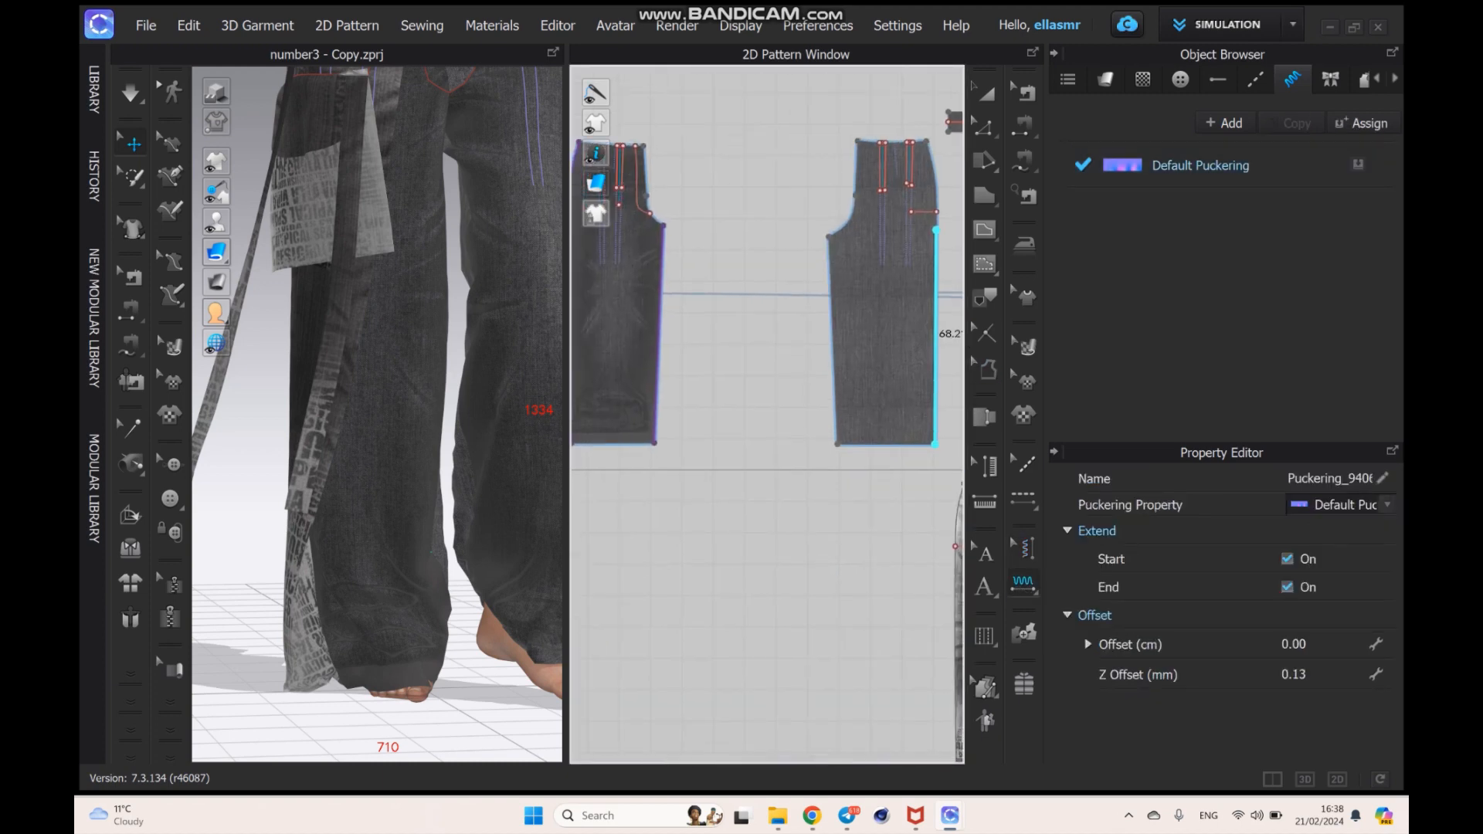
middle_click_drag(614, 444, 797, 443)
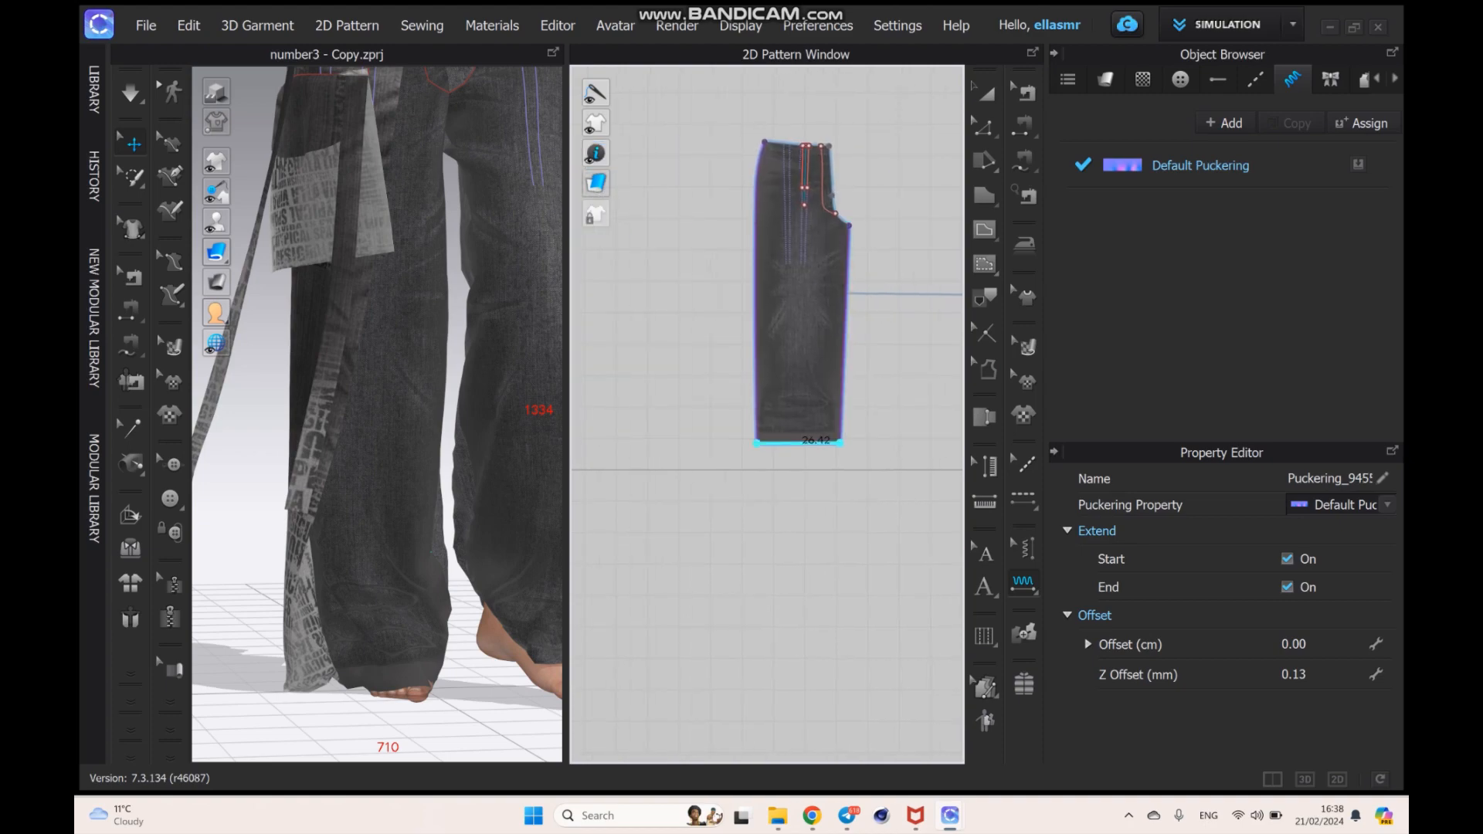
- Select the Default Puckering style and switch to the jeans texture folder in File Explorer
scroll(377, 413, "up", 6)
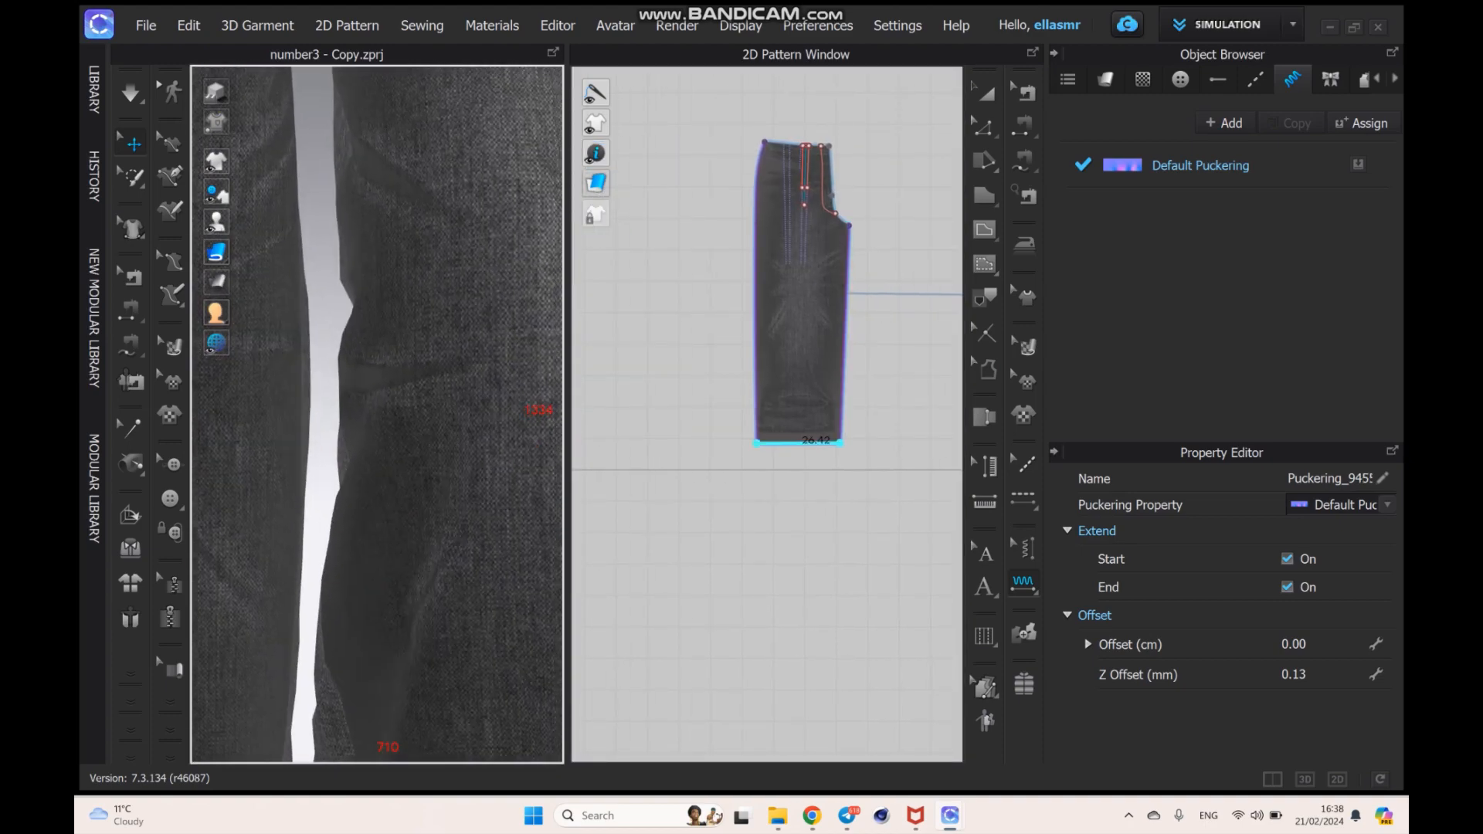
scroll(377, 414, "up", 5)
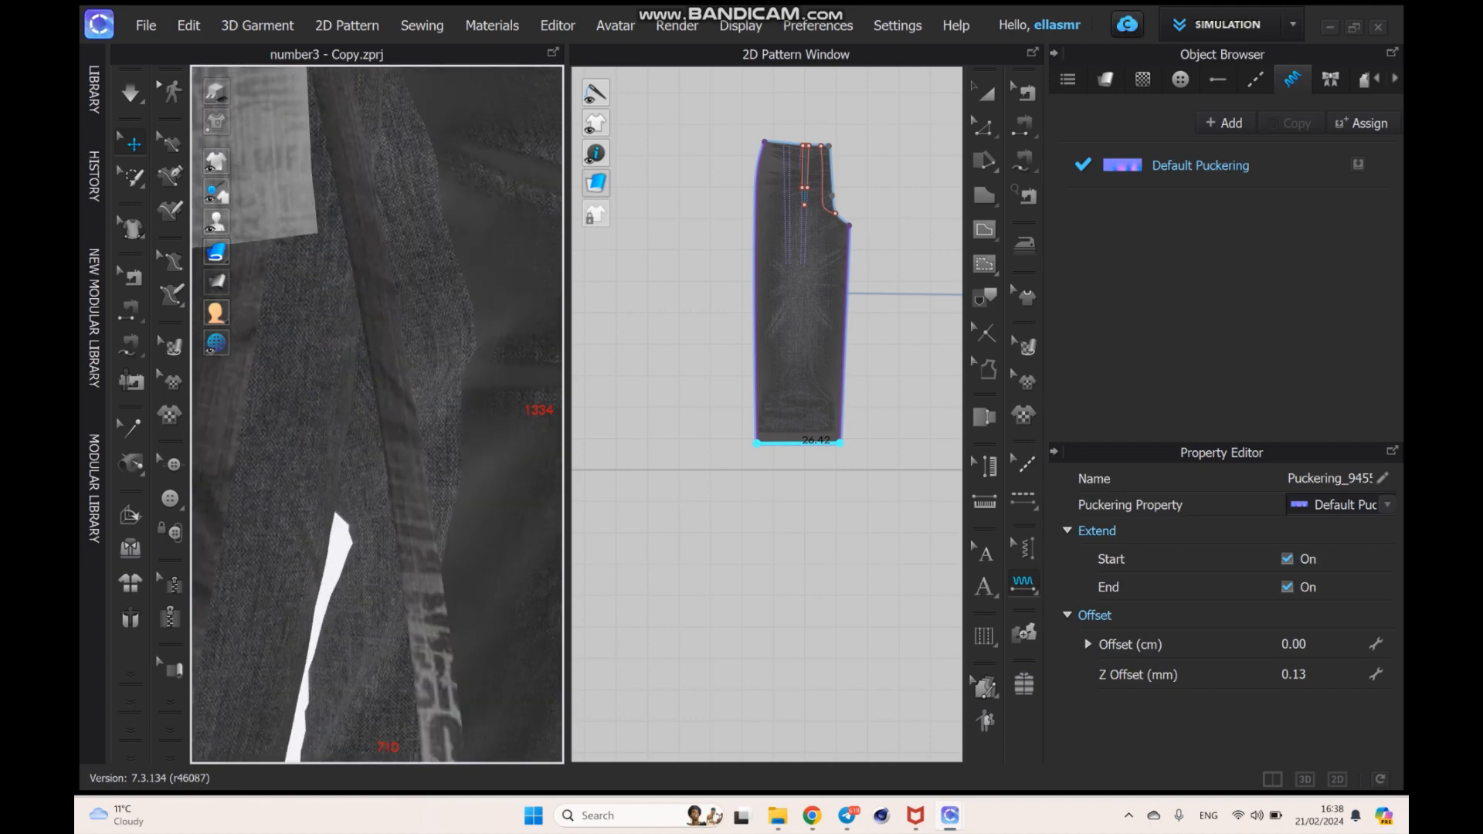
scroll(372, 461, "down", 6)
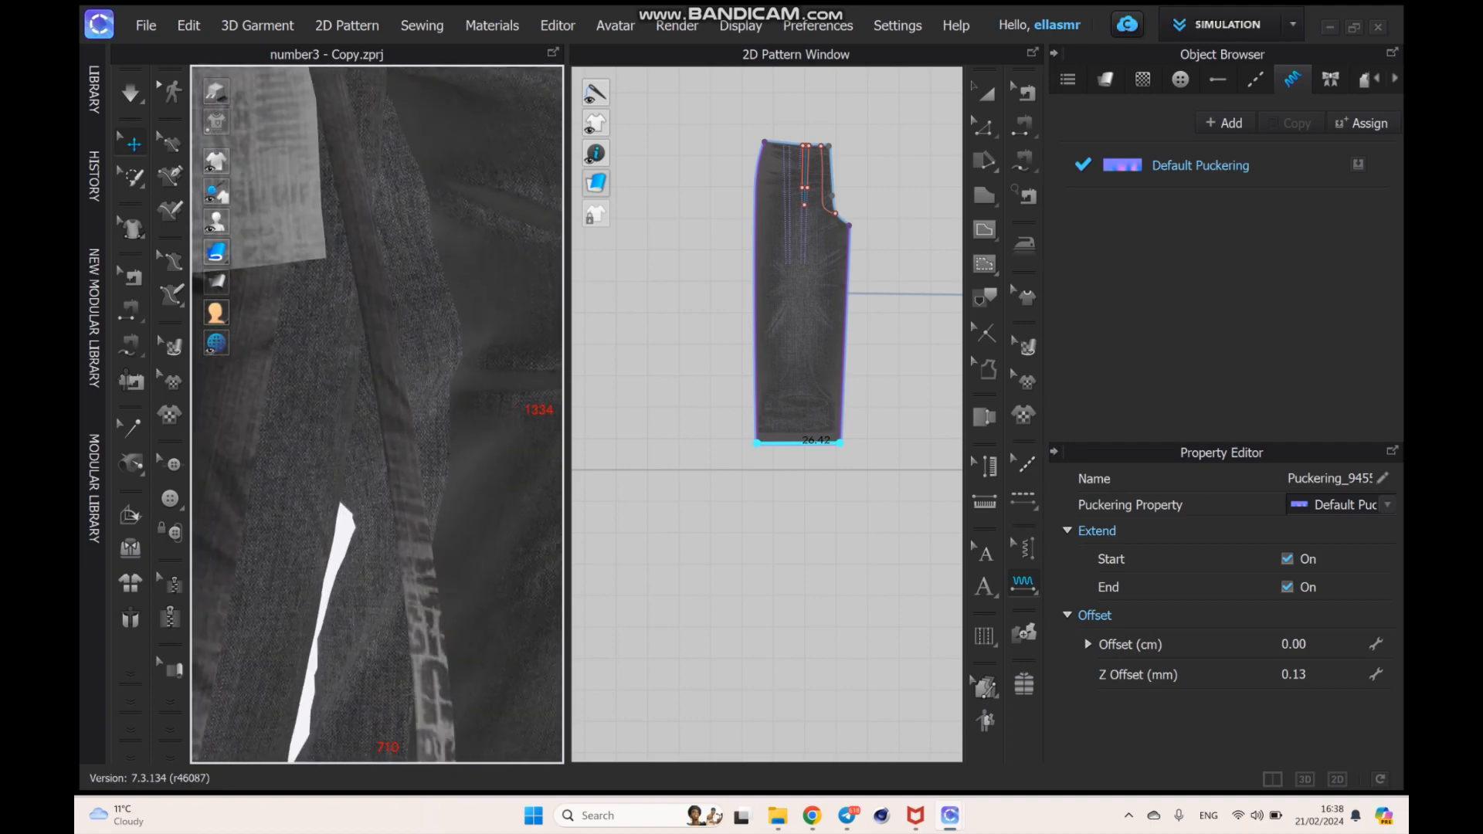
right_click_drag(377, 433, 432, 425)
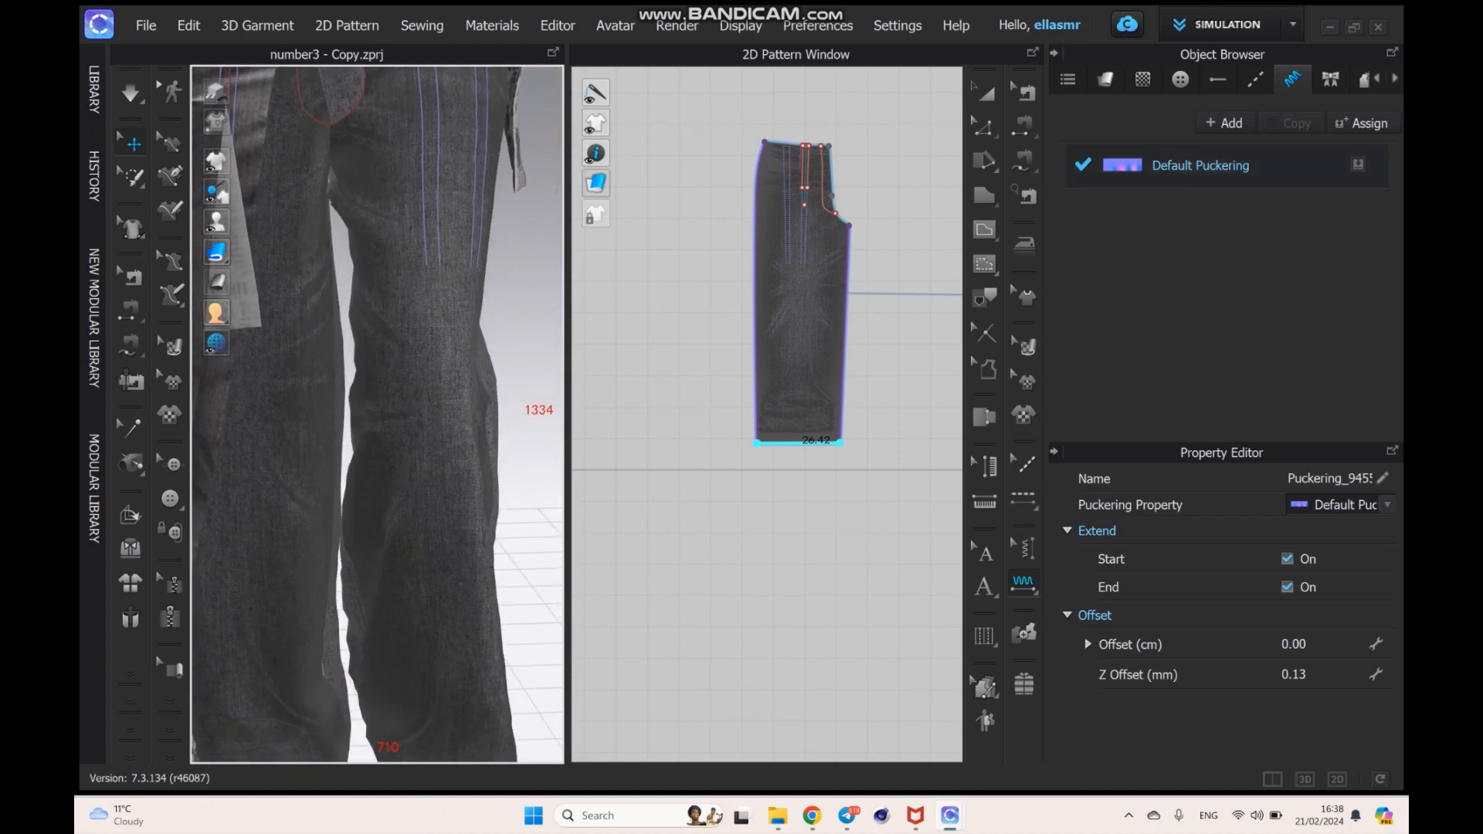
left_click(1201, 165)
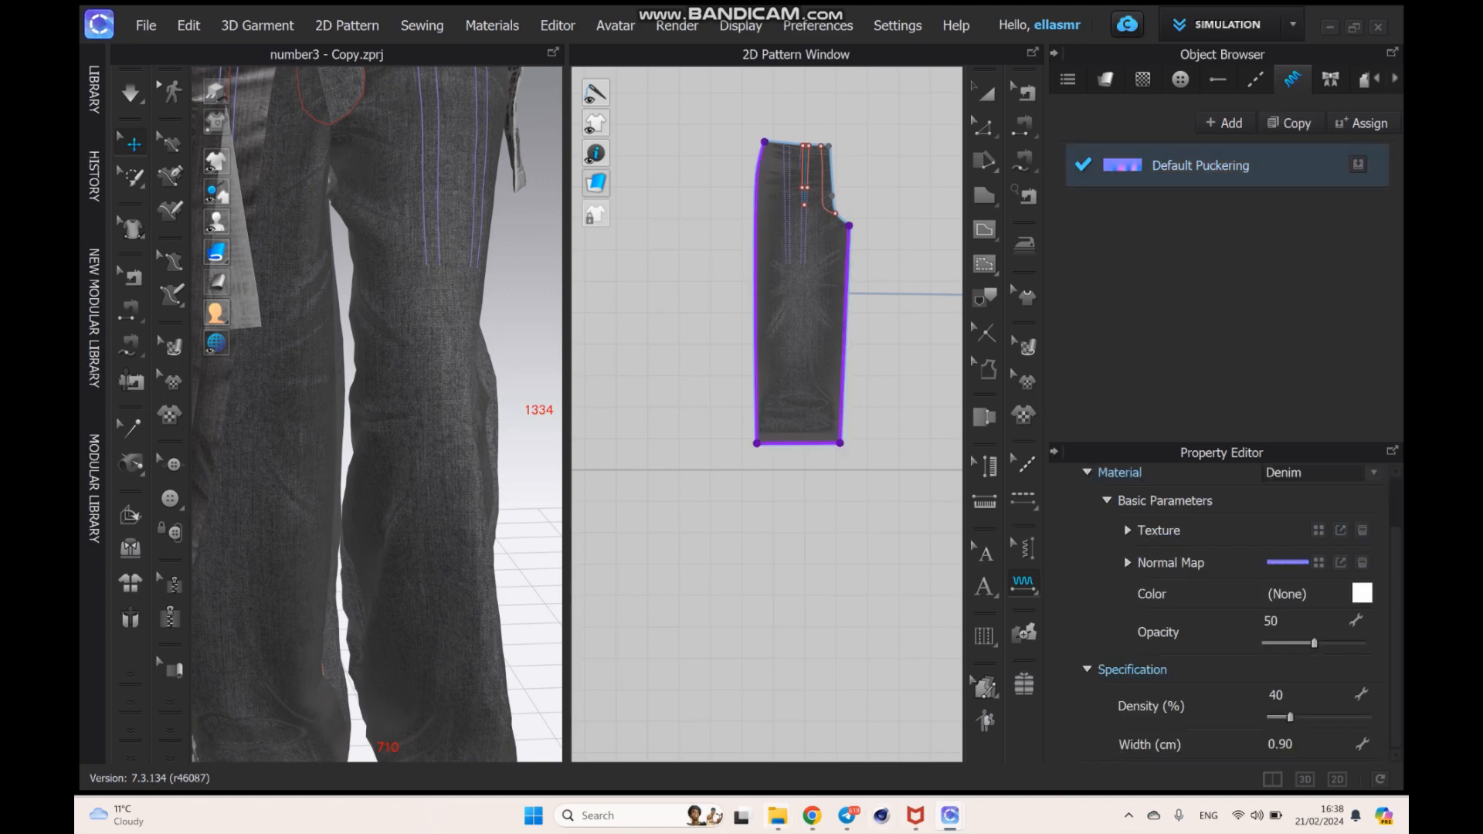
mouse_move(778, 815)
left_click(666, 722)
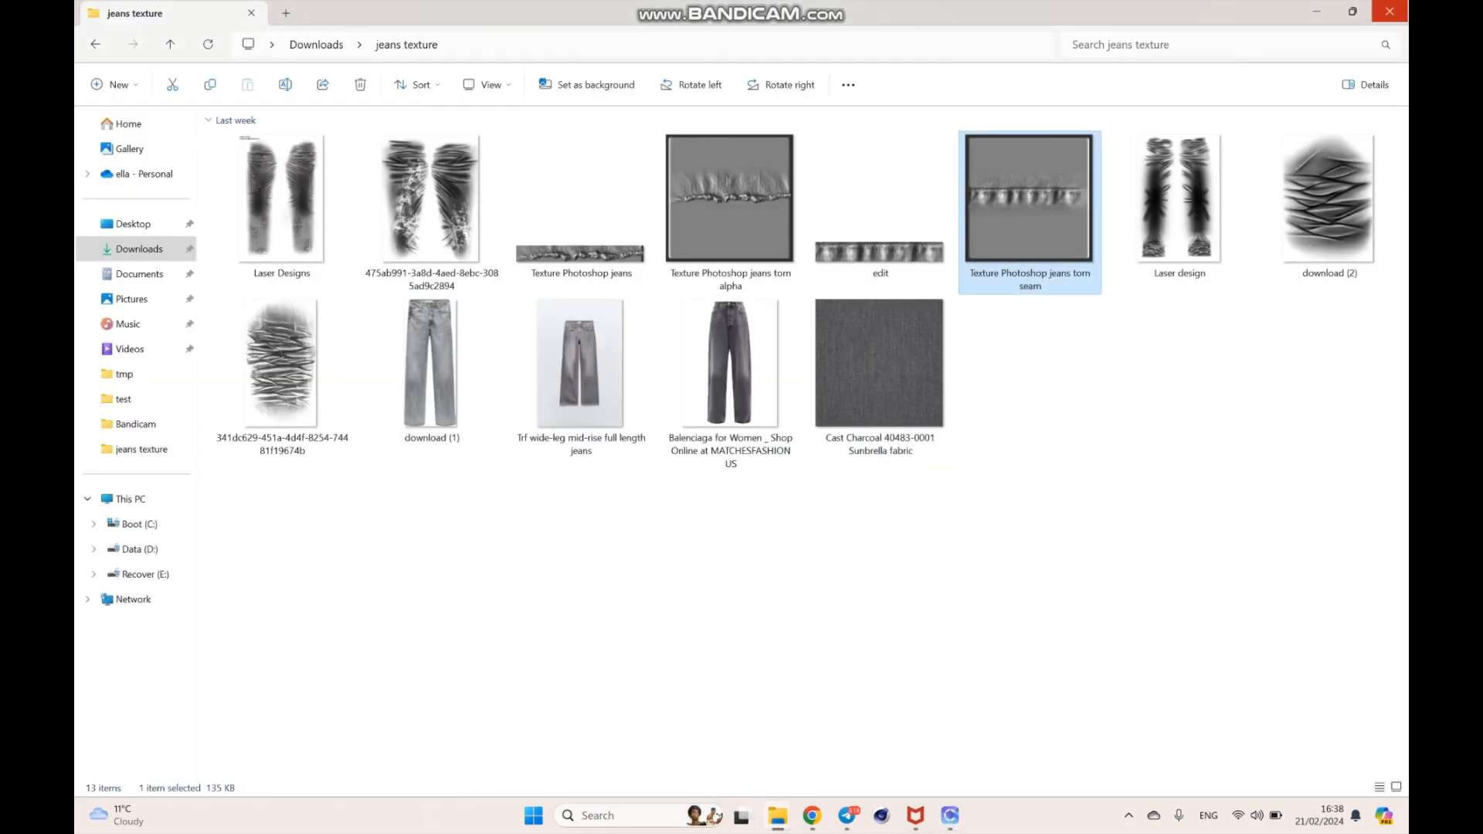
- Open the Texture Photoshop jeans torn seam image and try cropping it to the puckered seam strip, about 532 x 155 pixels
double_click(1030, 202)
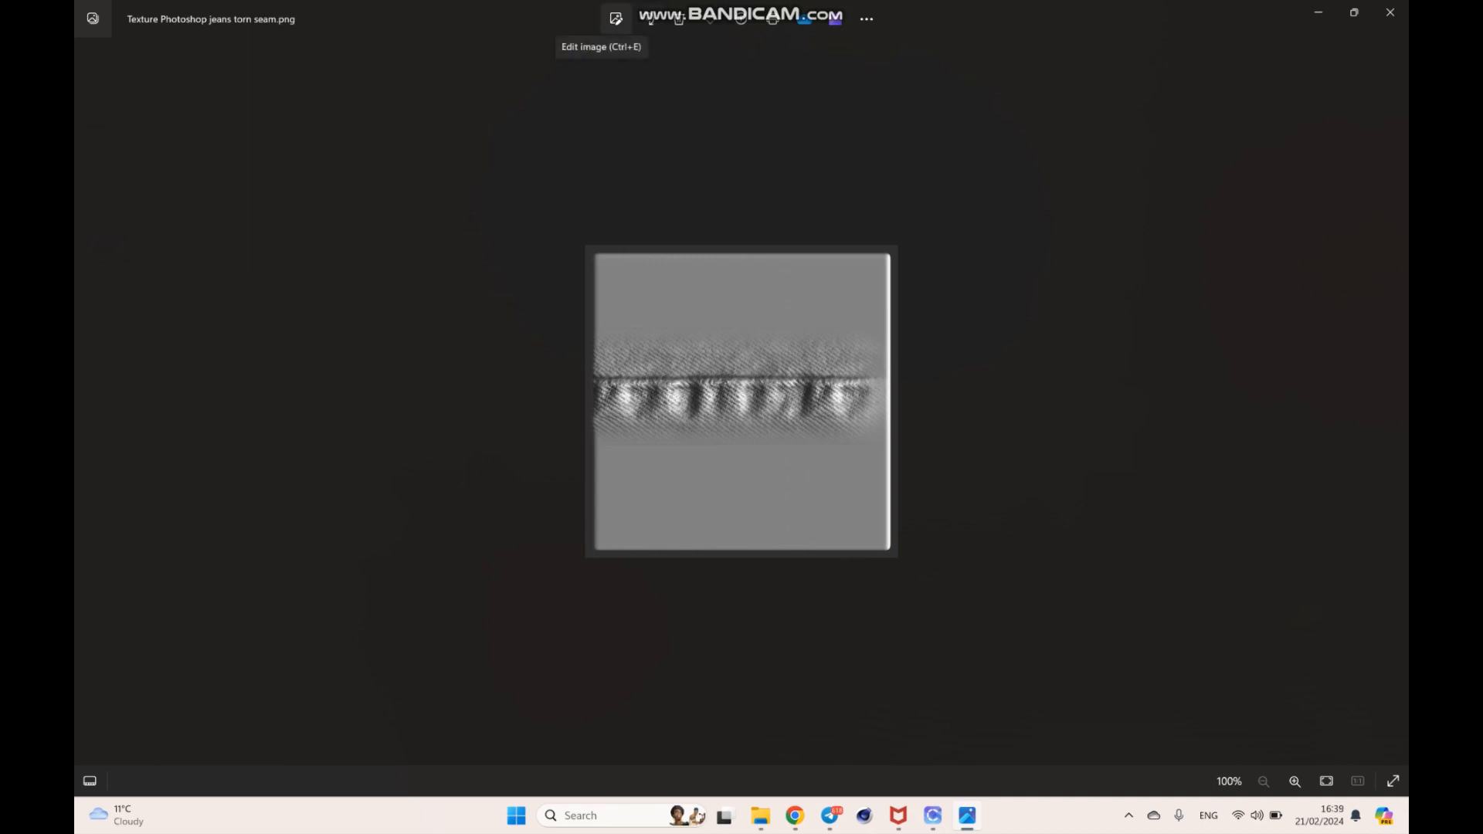
left_click(616, 18)
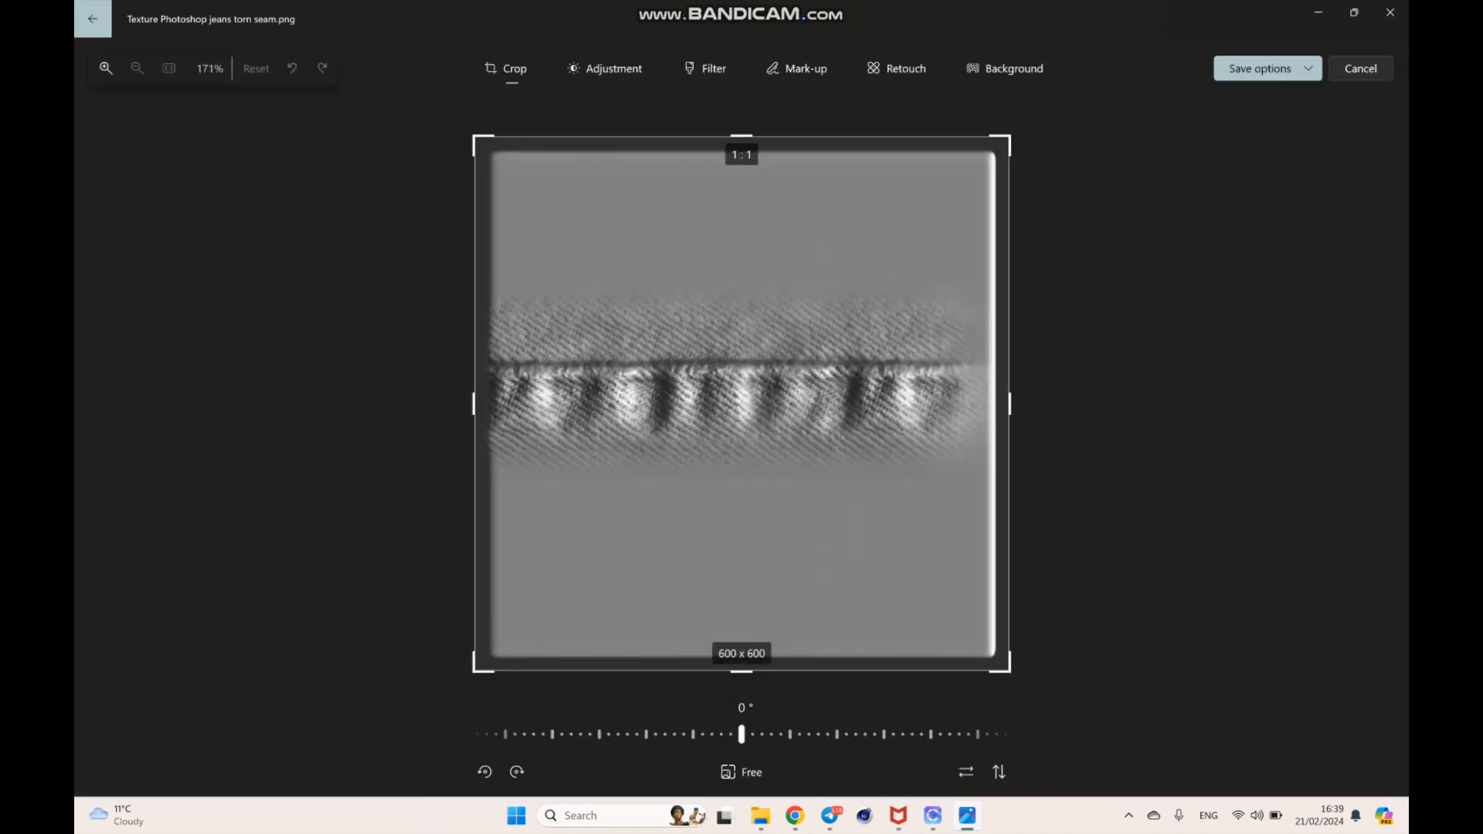
left_click_drag(1001, 139, 988, 340)
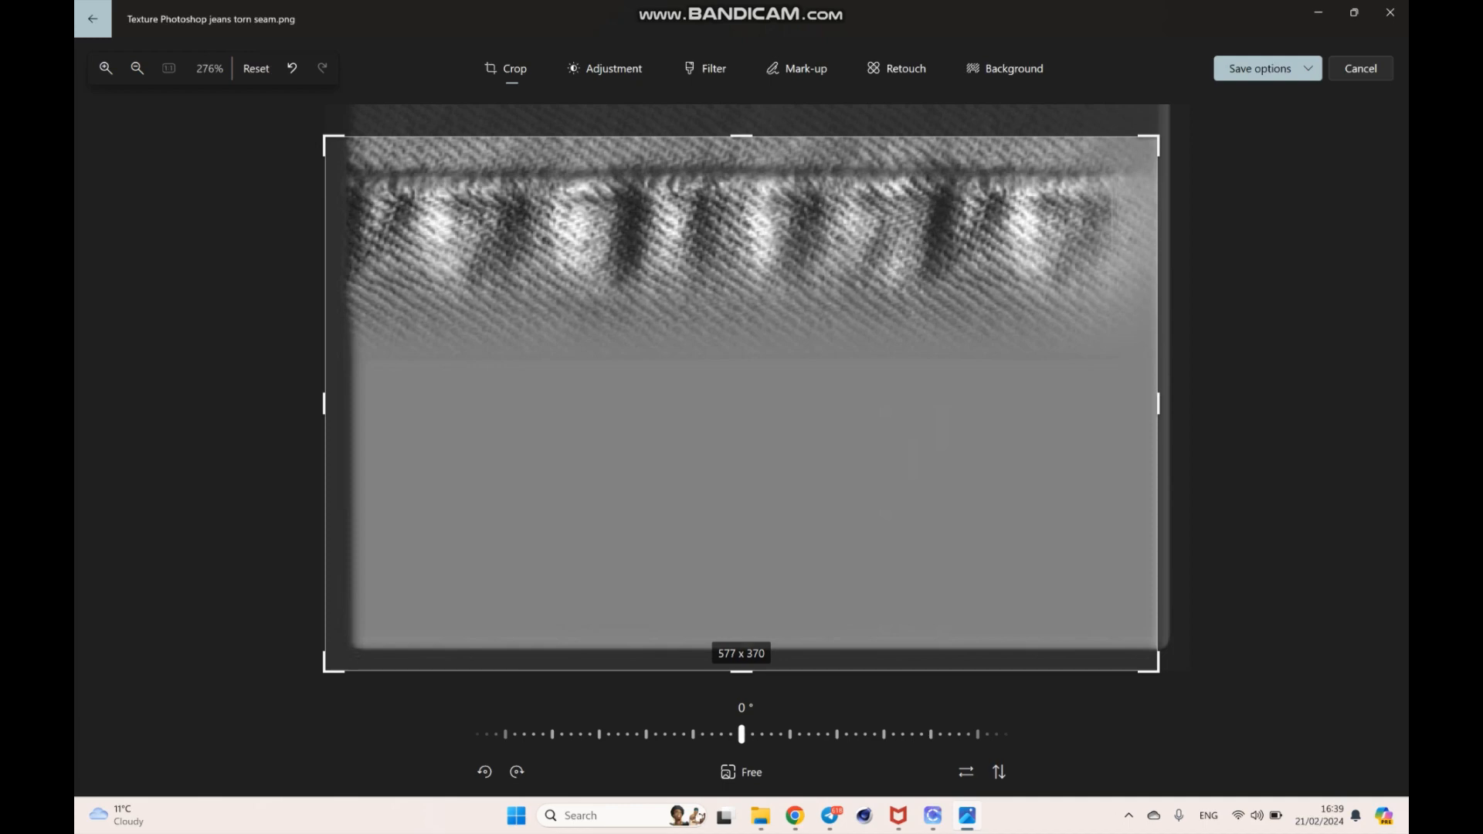
left_click_drag(324, 669, 341, 351)
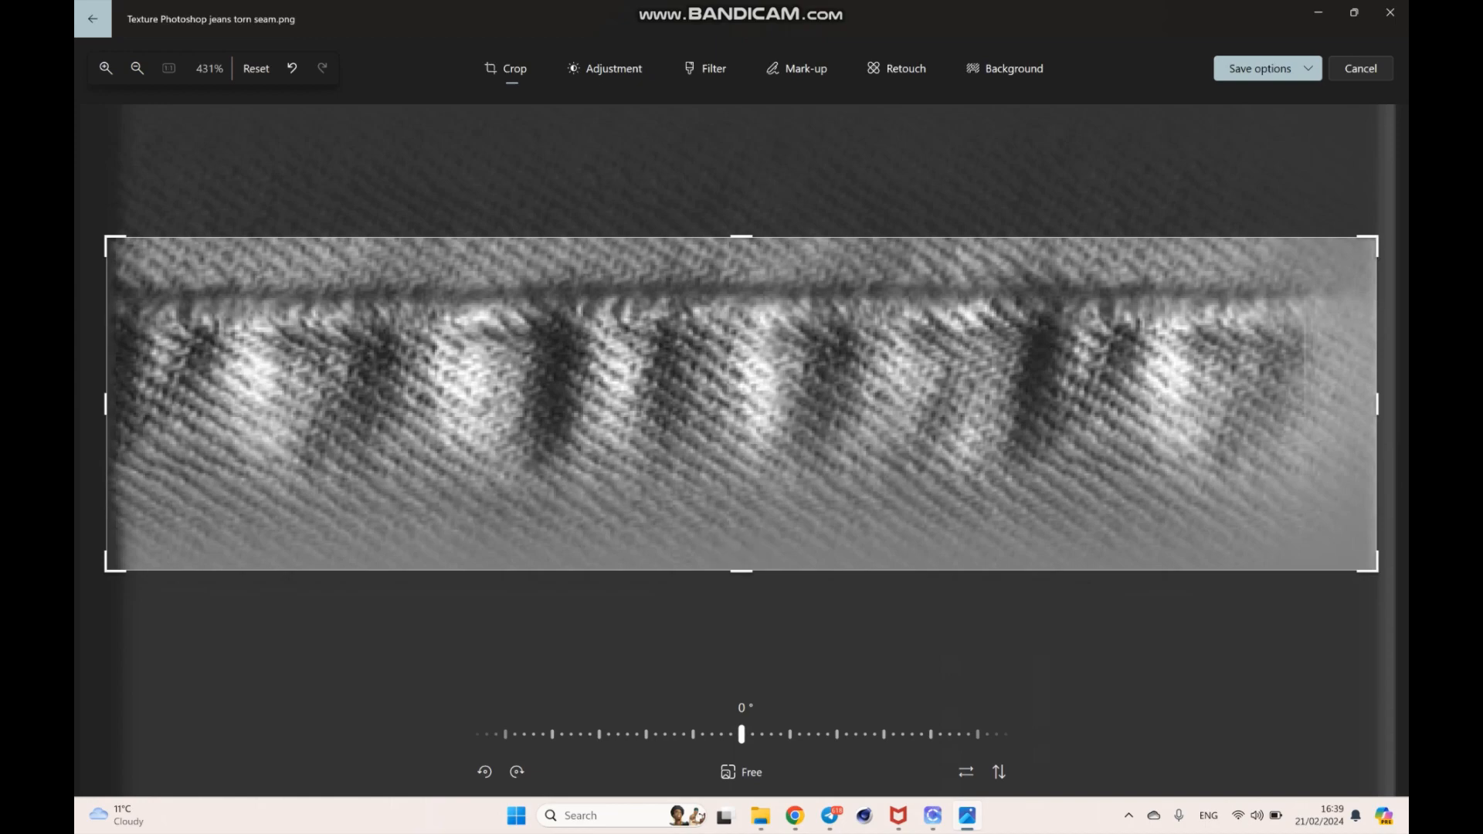
left_click_drag(1377, 404, 1249, 404)
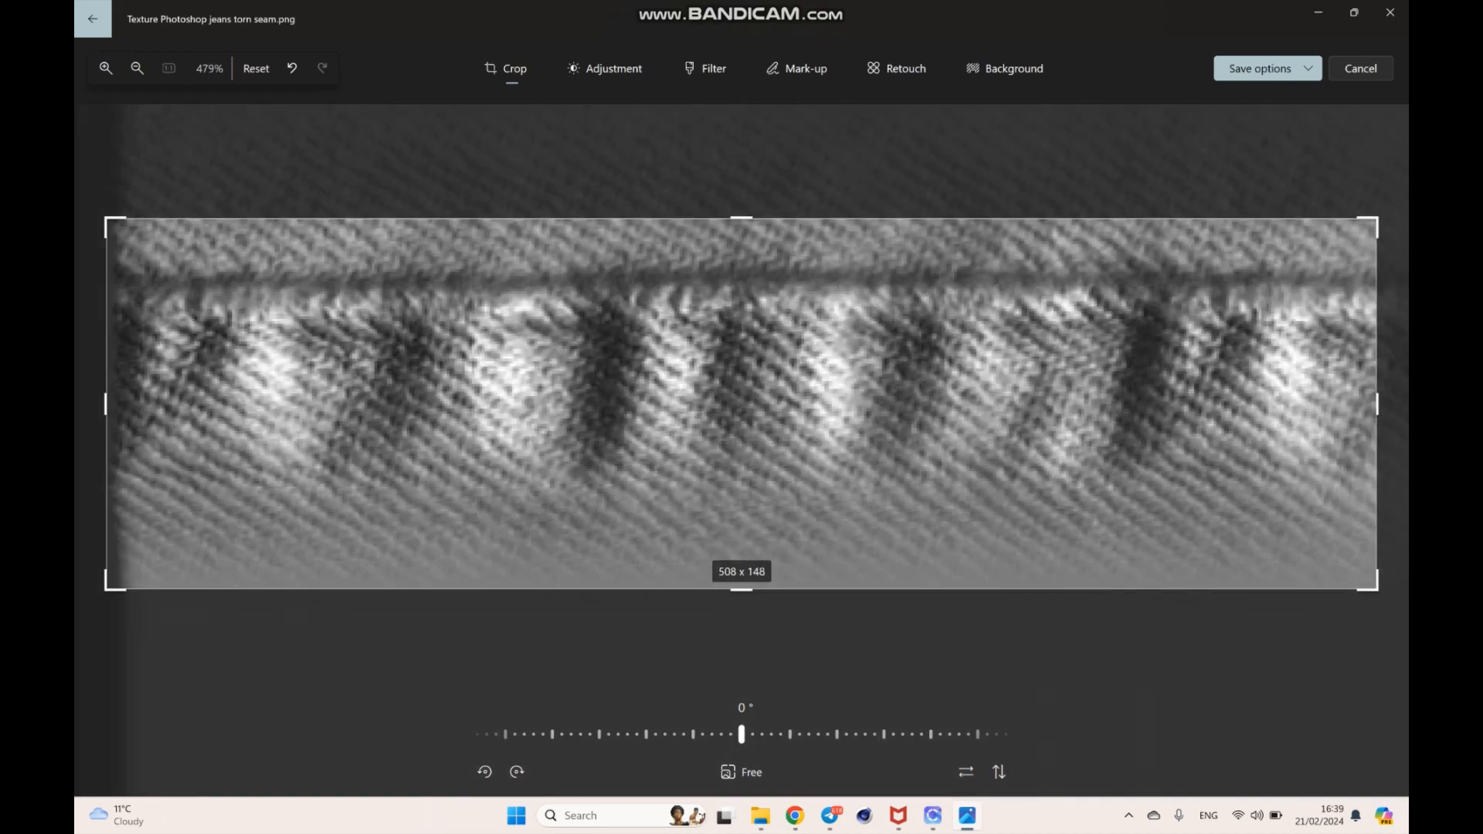
scroll(742, 404, "down", 2)
scroll(741, 404, "up", 4)
scroll(742, 404, "down", 3)
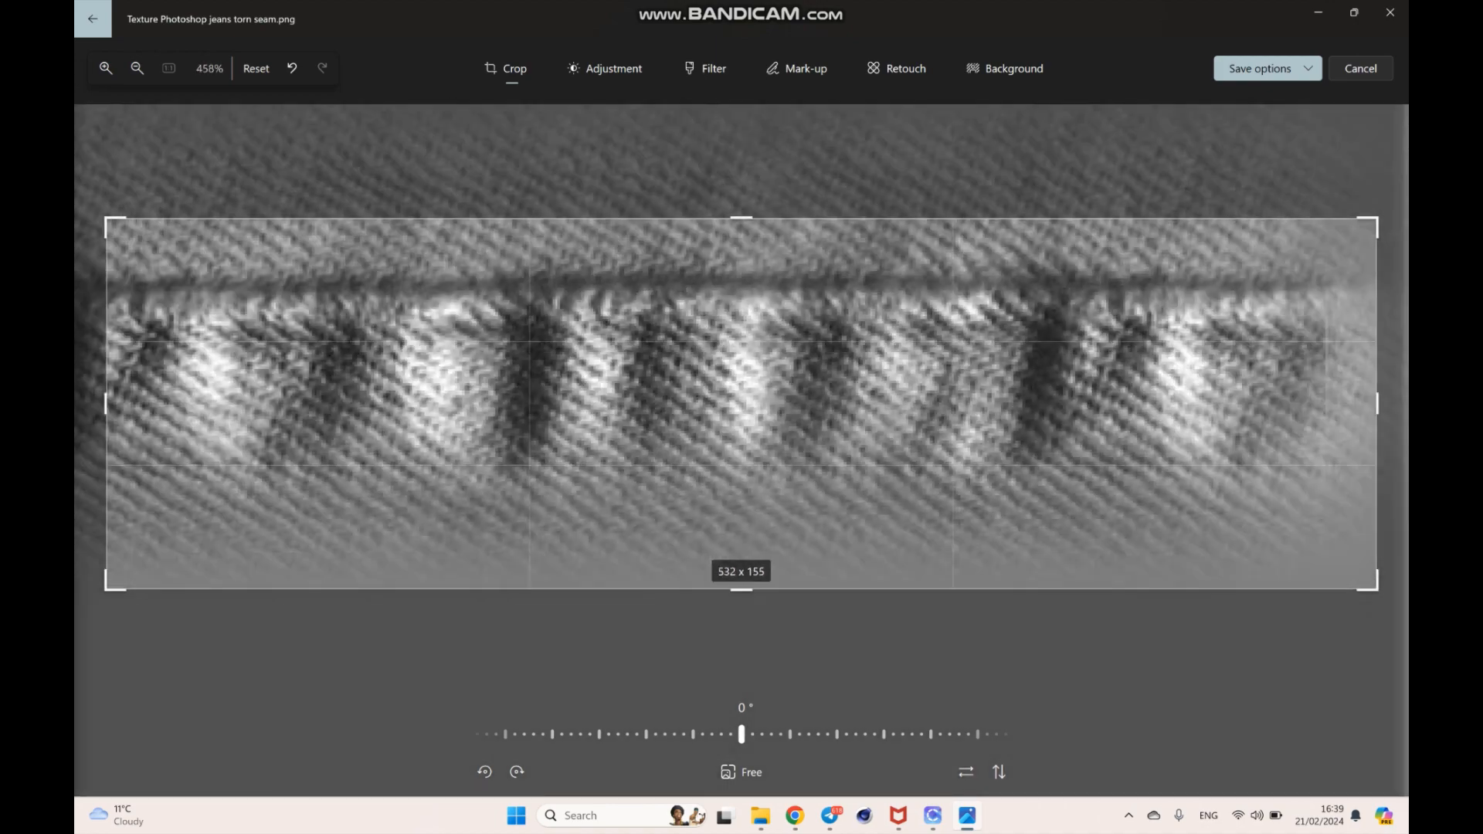
scroll(741, 404, "up", 3)
scroll(742, 404, "down", 2)
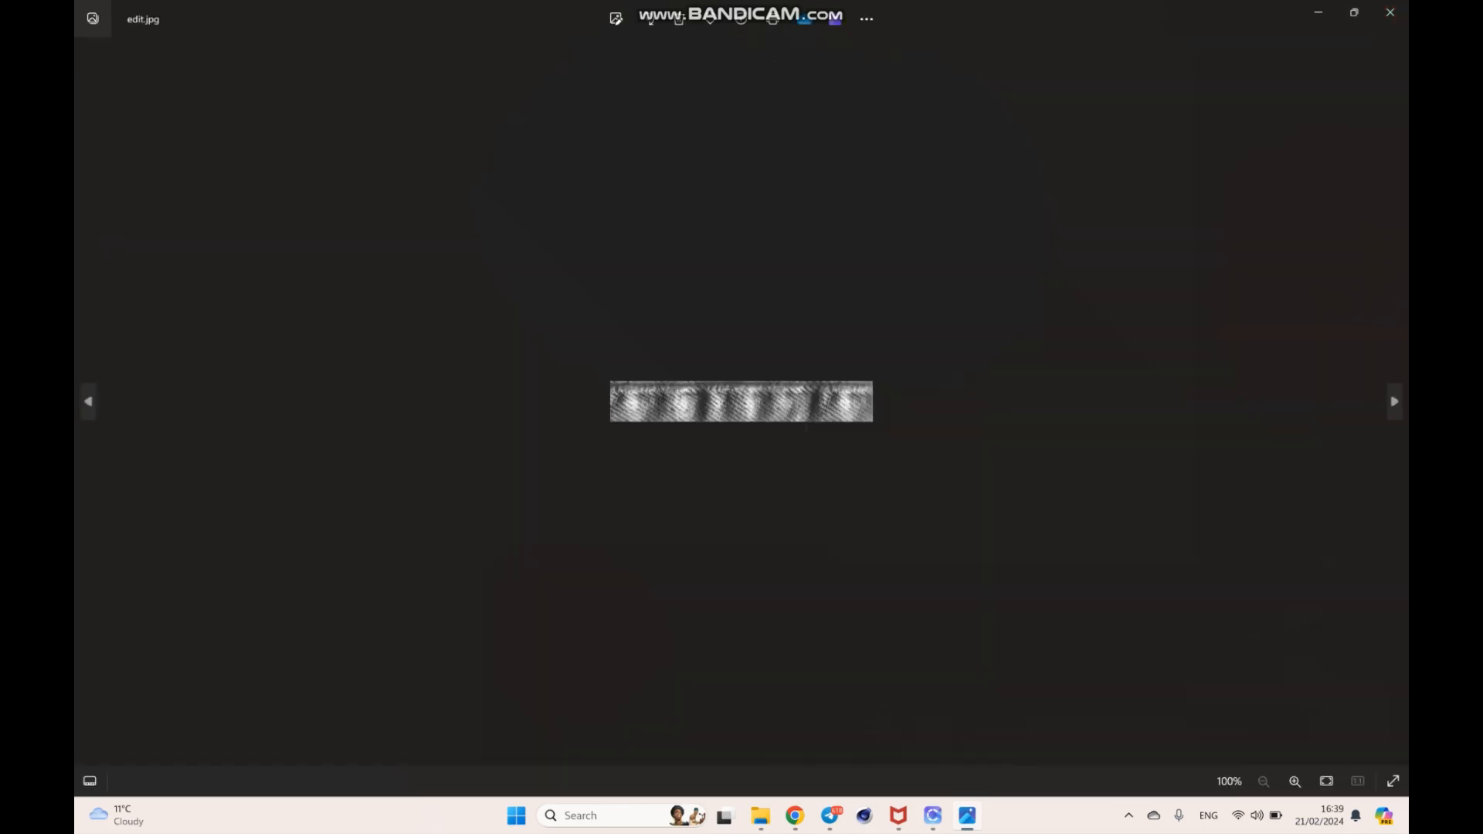
left_click(1390, 13)
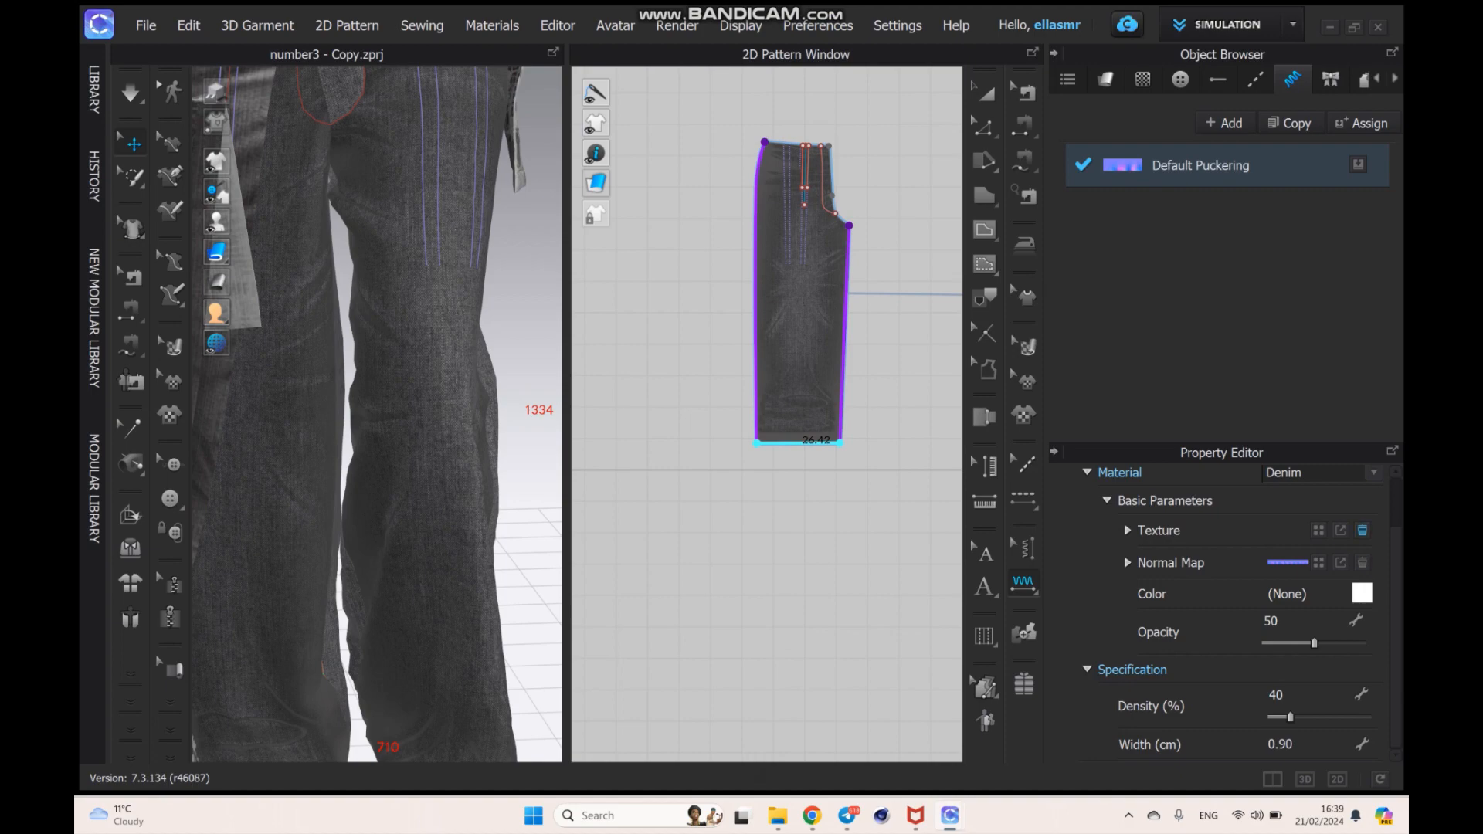
- Load the edit image from the jeans texture folder as the Default Puckering texture and check it along the trouser side seam
left_click(1319, 530)
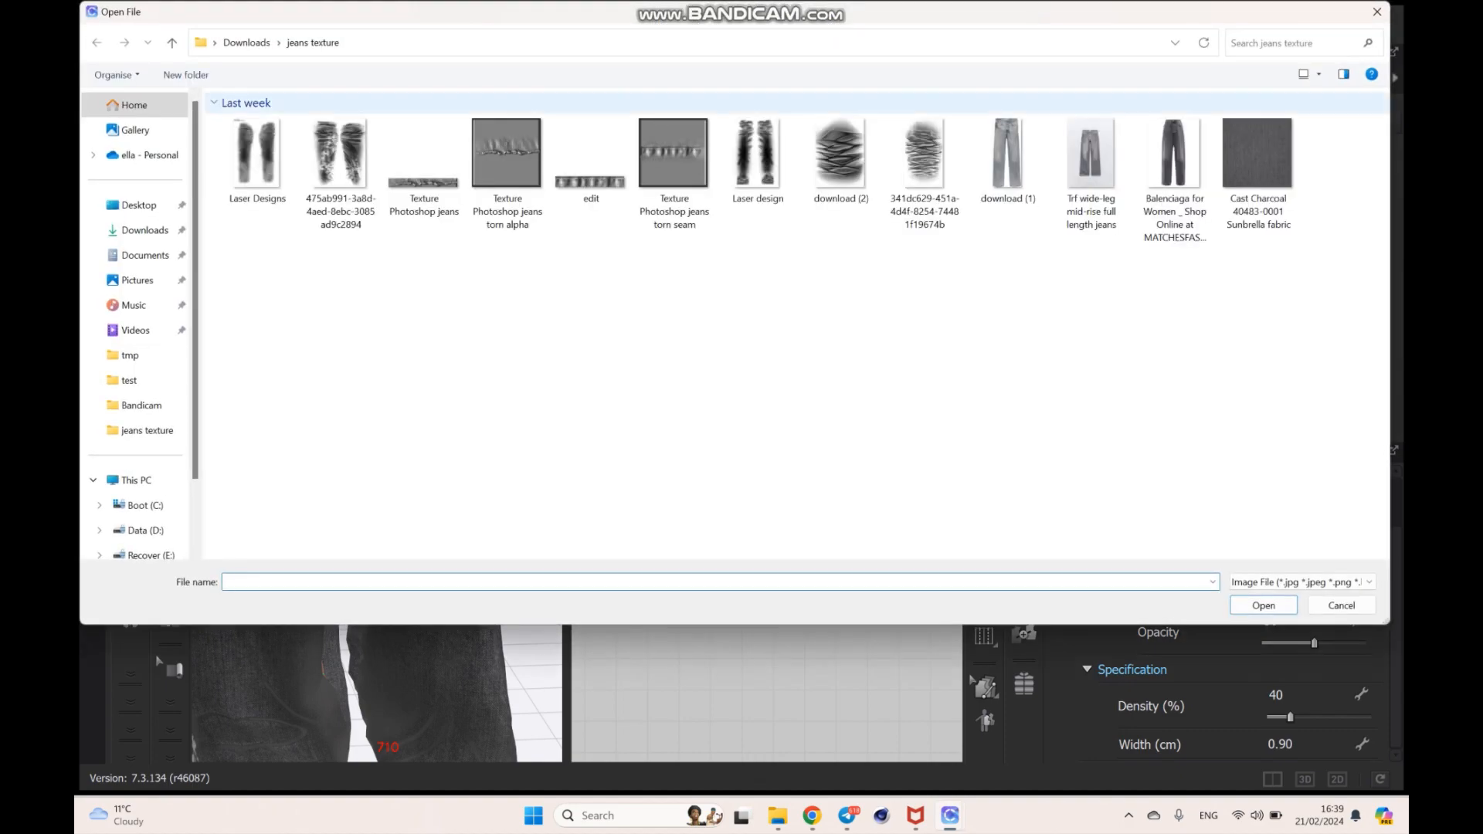
left_click(591, 161)
left_click(1264, 605)
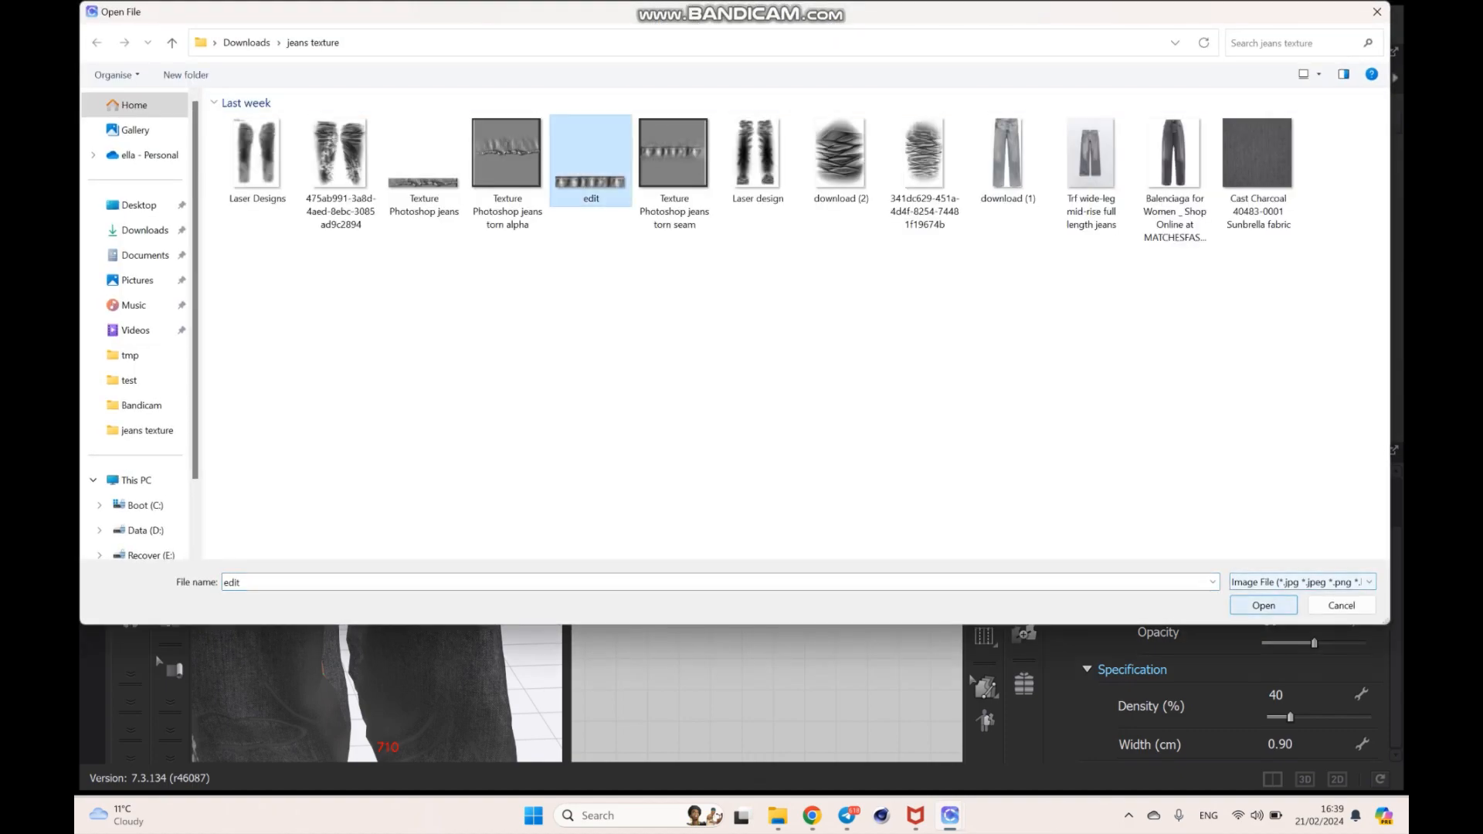
right_click_drag(463, 432, 325, 435)
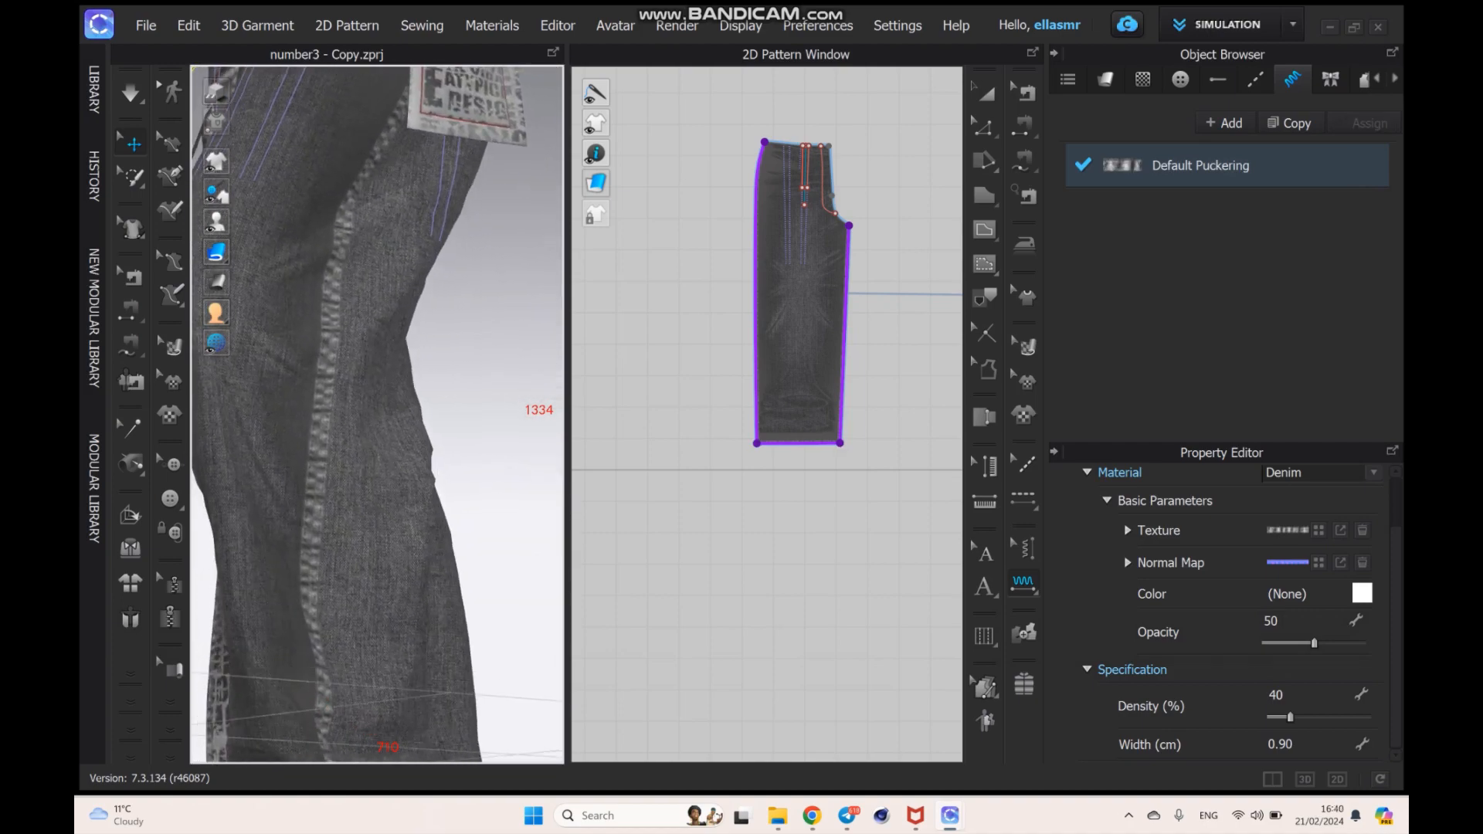
scroll(377, 415, "up", 5)
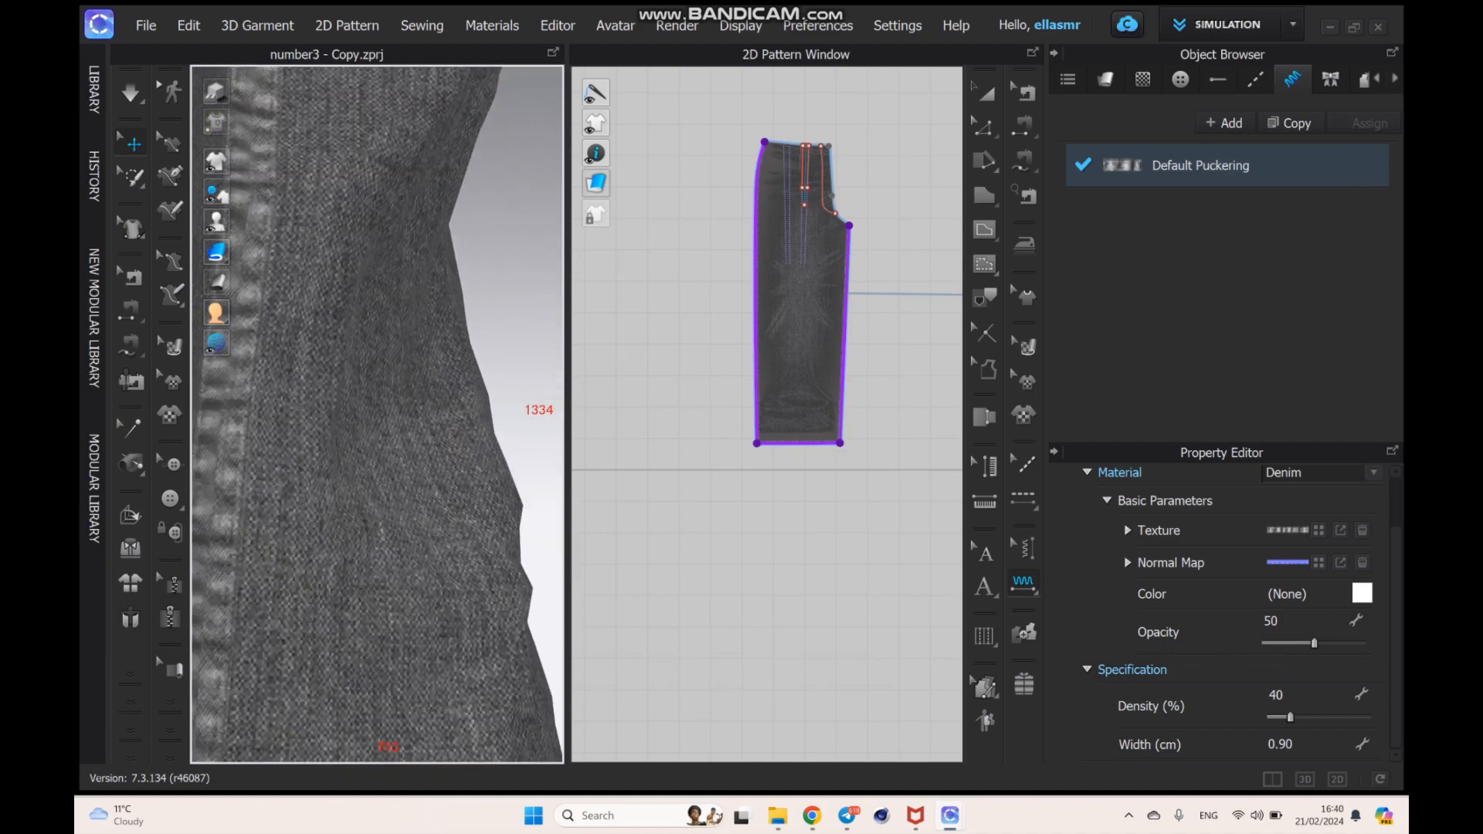
scroll(377, 415, "down", 2)
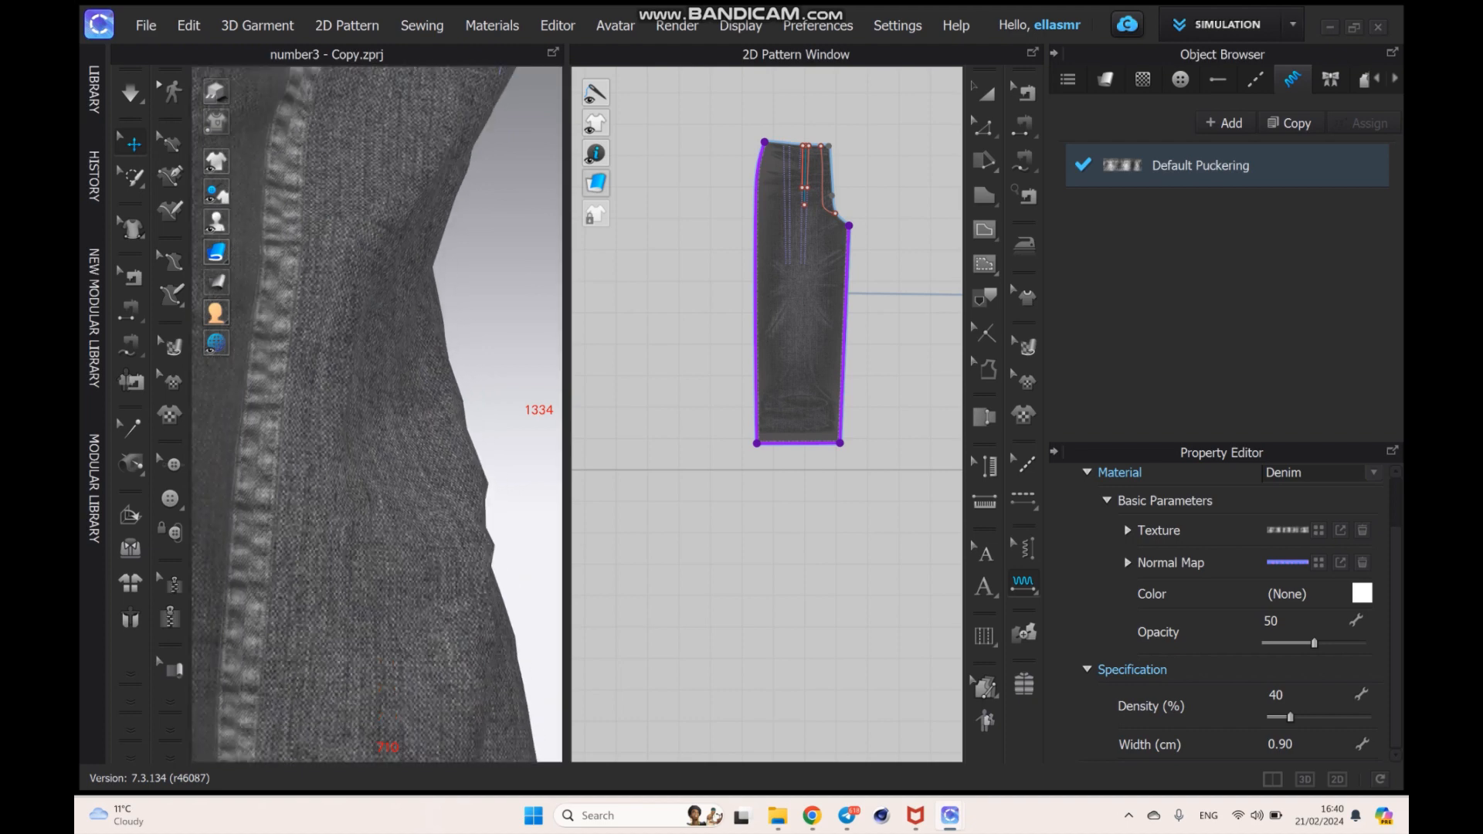
- Try Default Puckering widths of 30 cm and 0.30 cm
left_click(1282, 745)
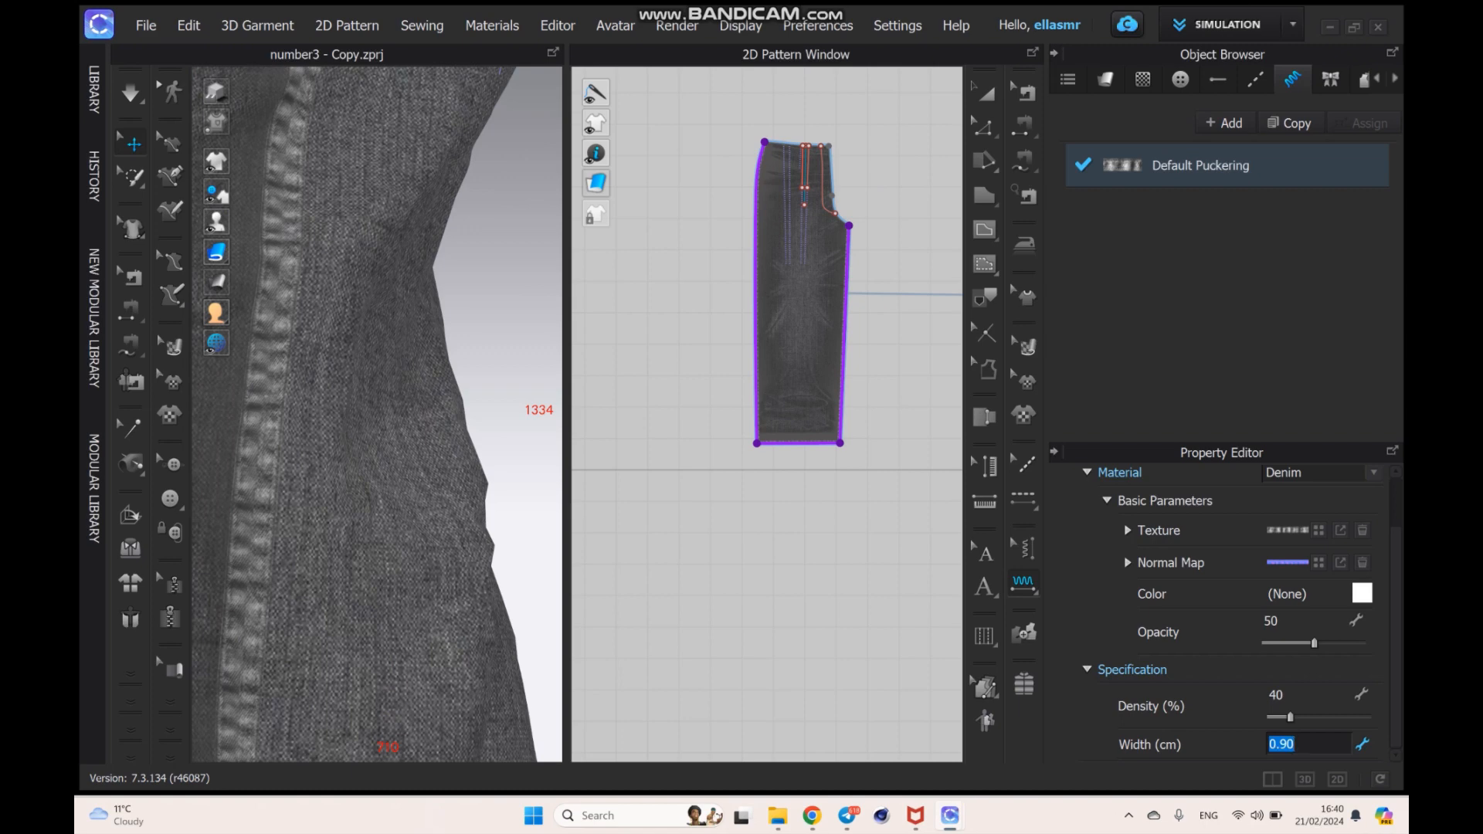
type("30")
key("Return")
left_click(1285, 745)
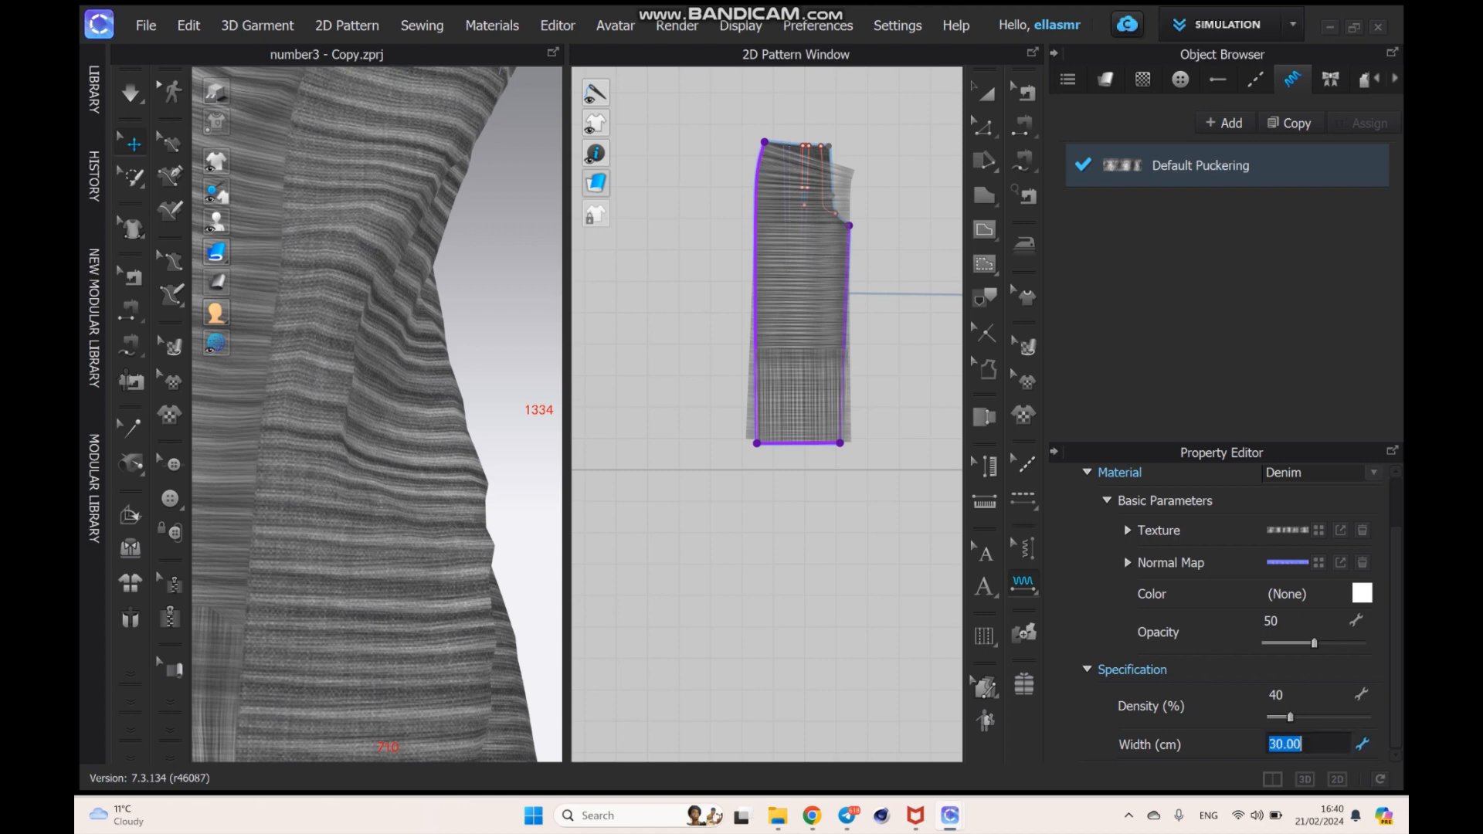
type("0.30")
key("Return")
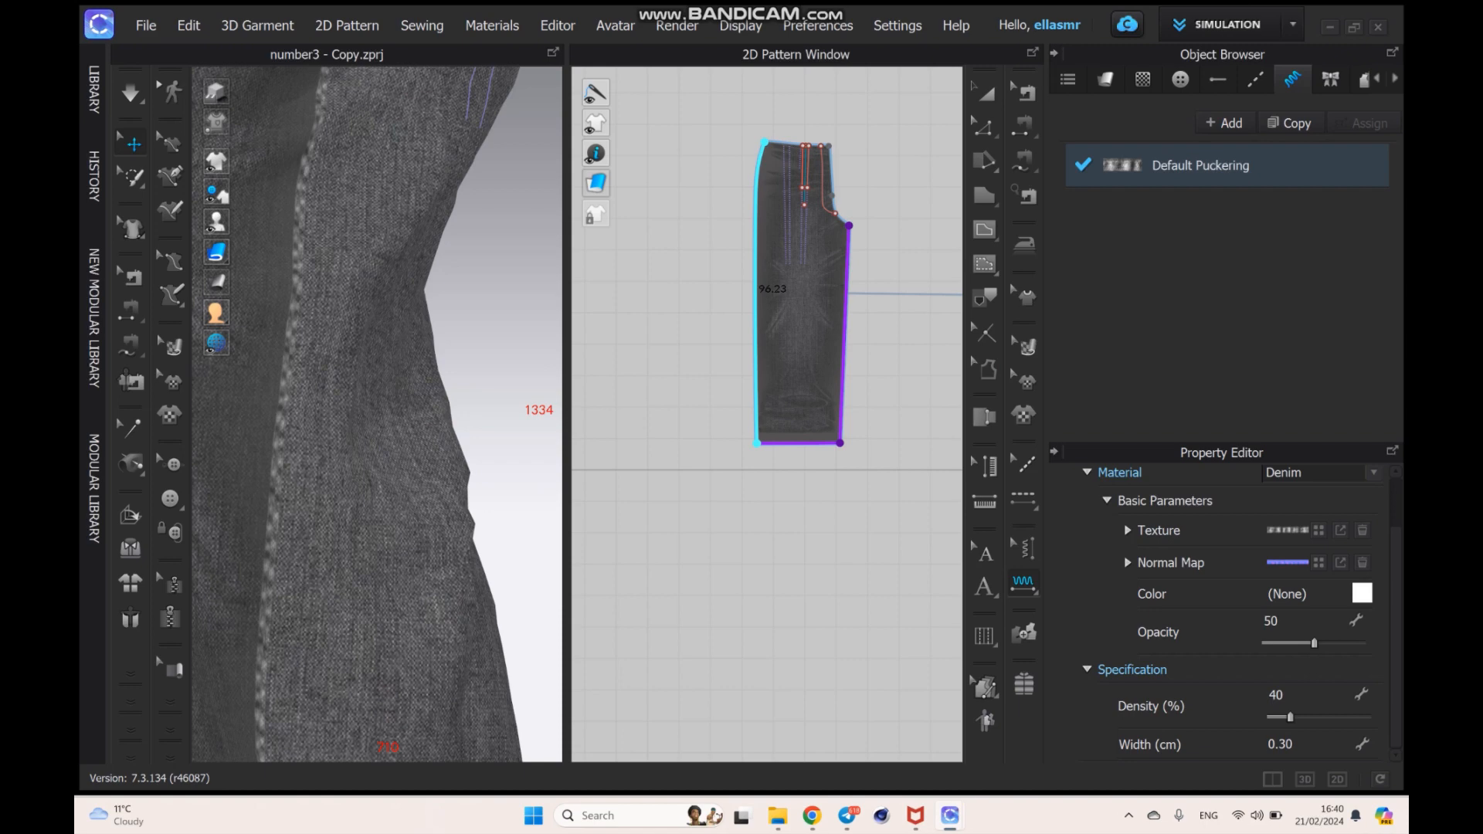
- Try a Default Puckering density of 199%, then return it to 40%
left_click_drag(1290, 717, 1366, 720)
mouse_move(1314, 644)
left_mouse_down()
mouse_move(1361, 644)
mouse_move(1314, 643)
left_mouse_up()
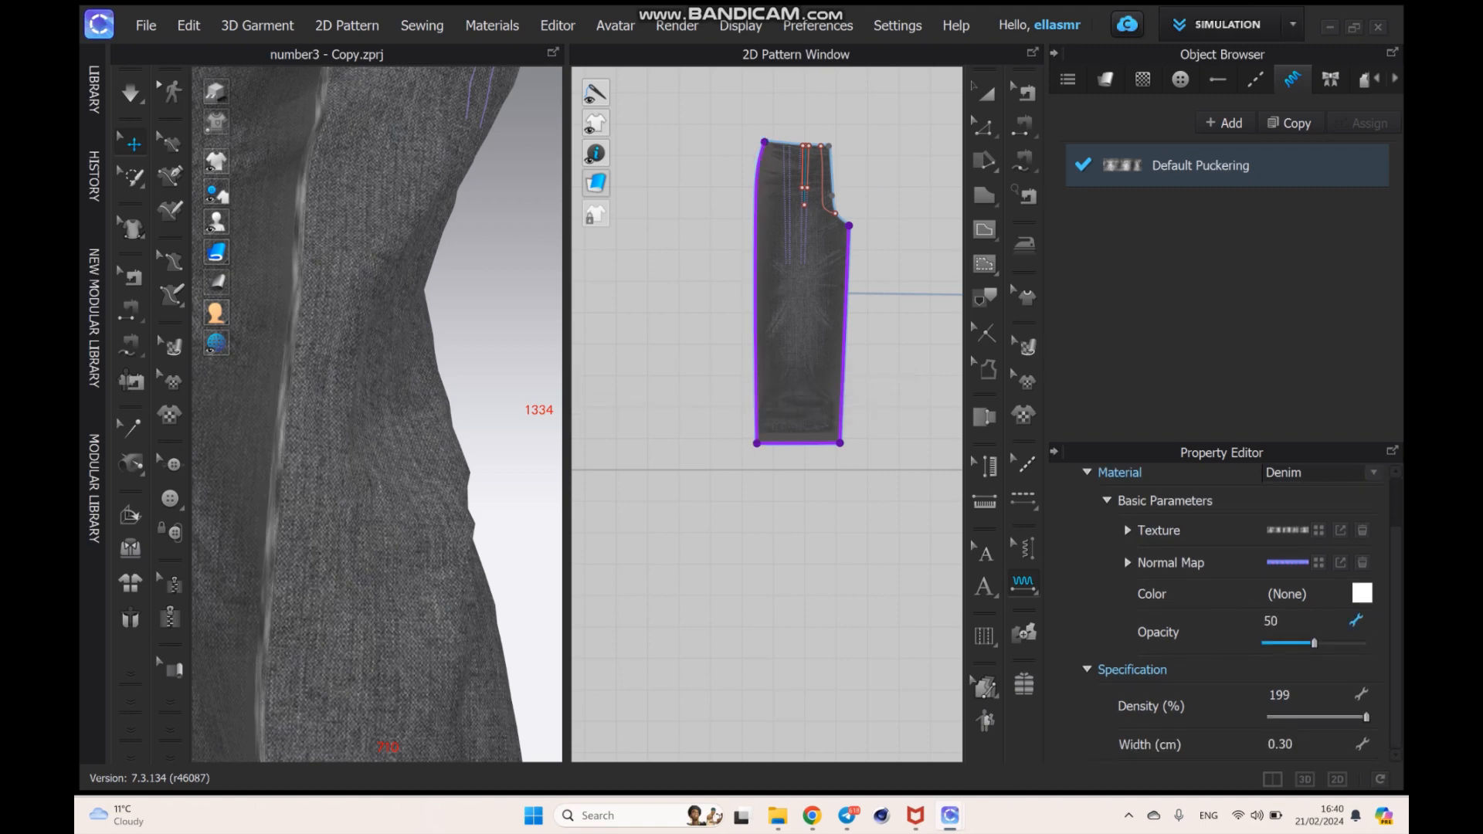
left_click_drag(1366, 718, 1290, 718)
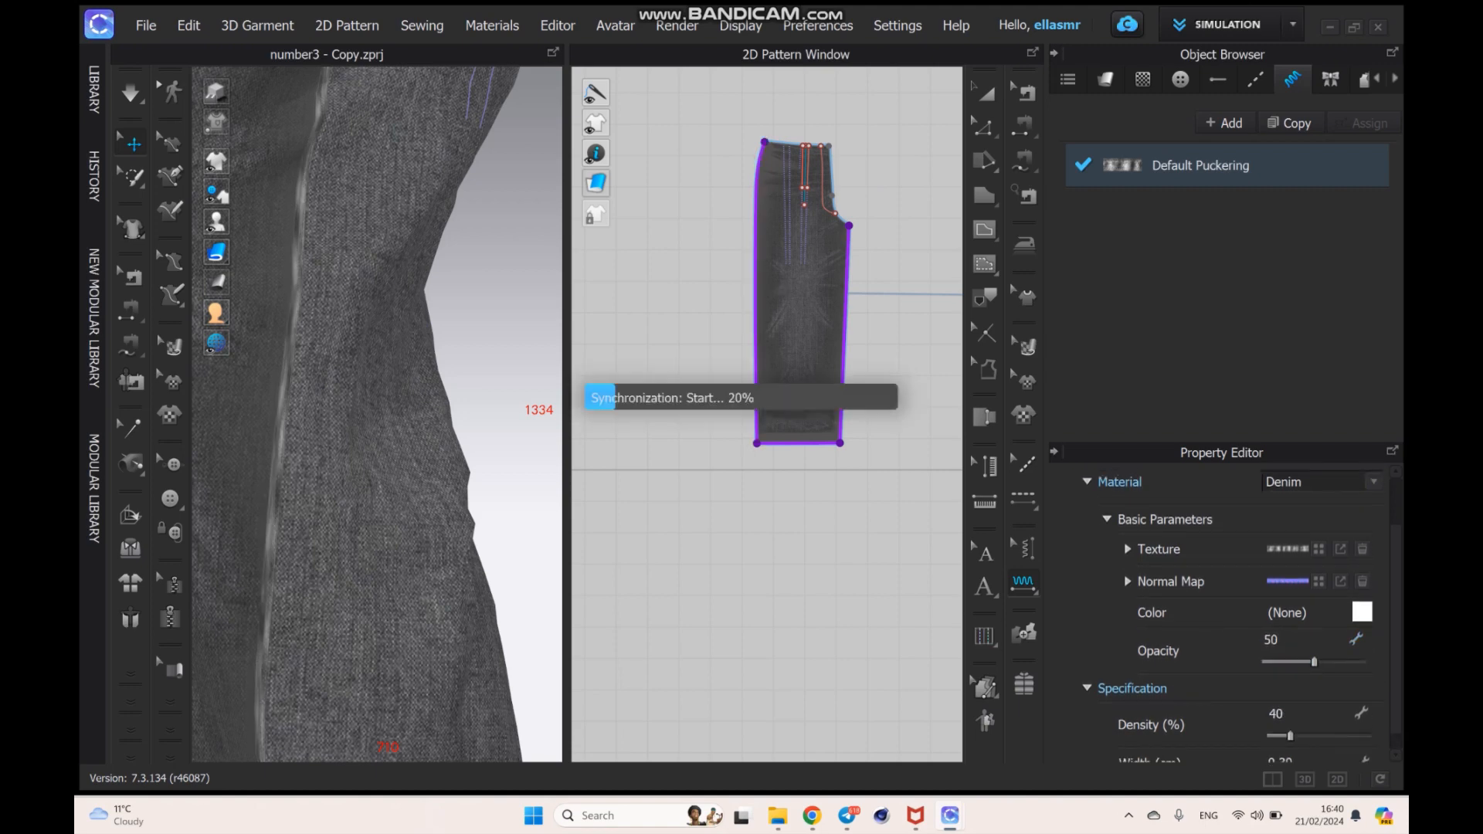
- Set the Default Puckering width to 0.60 cm and check the side seam on the 3D trousers
left_click(1282, 744)
type("0")
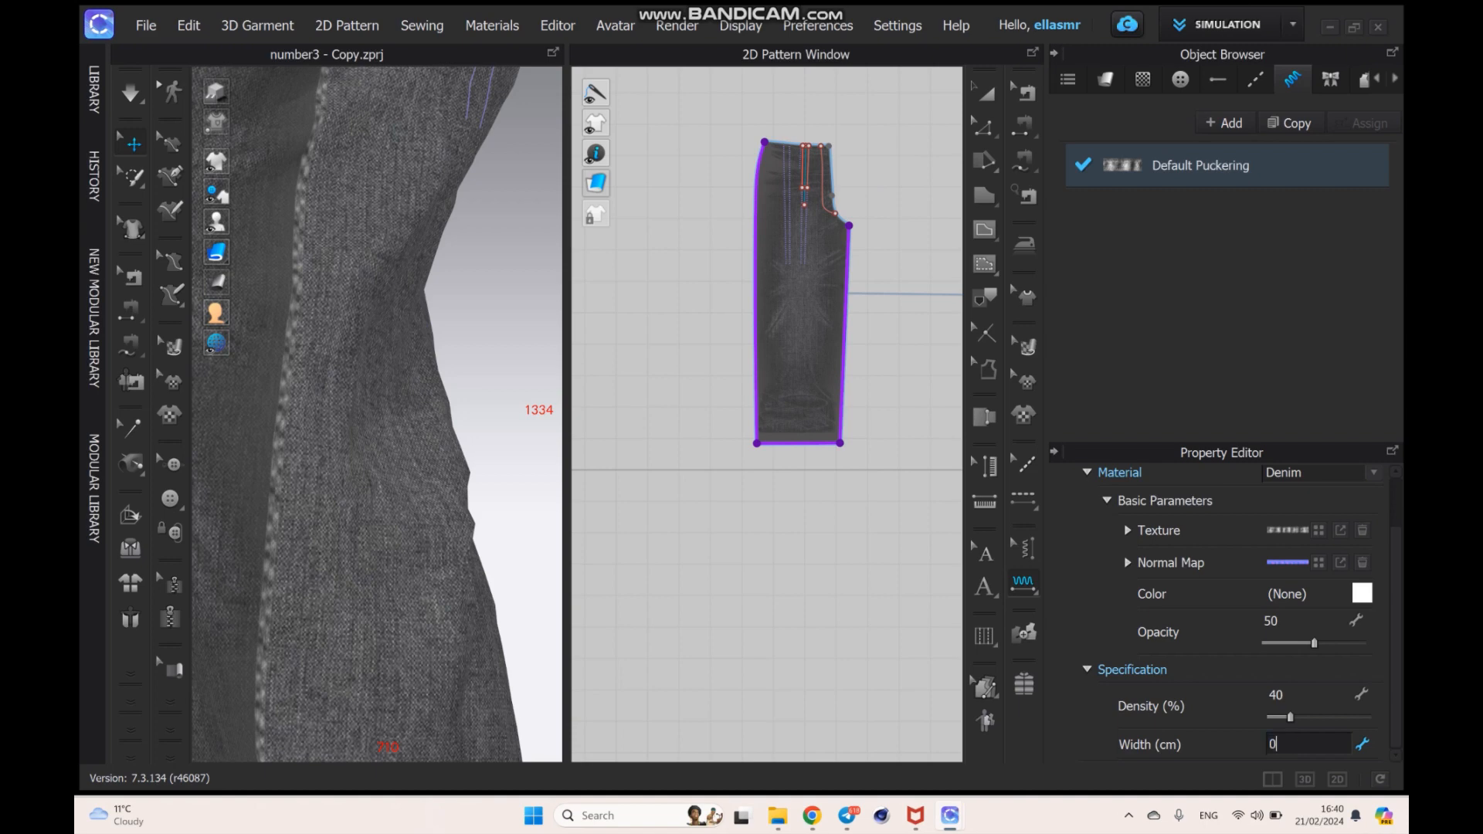
type(".6")
key("Return")
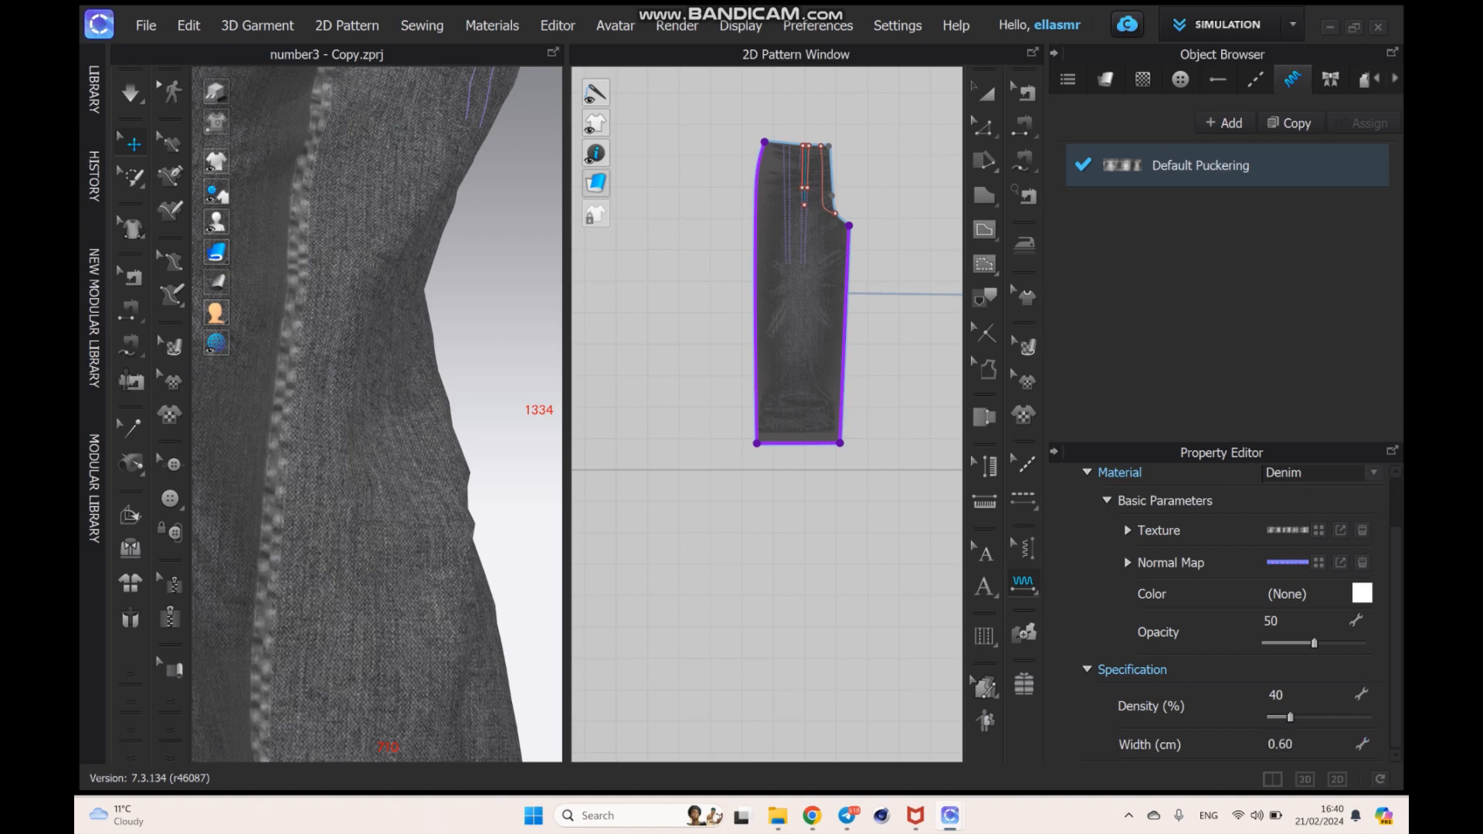
scroll(354, 679, "down", 5)
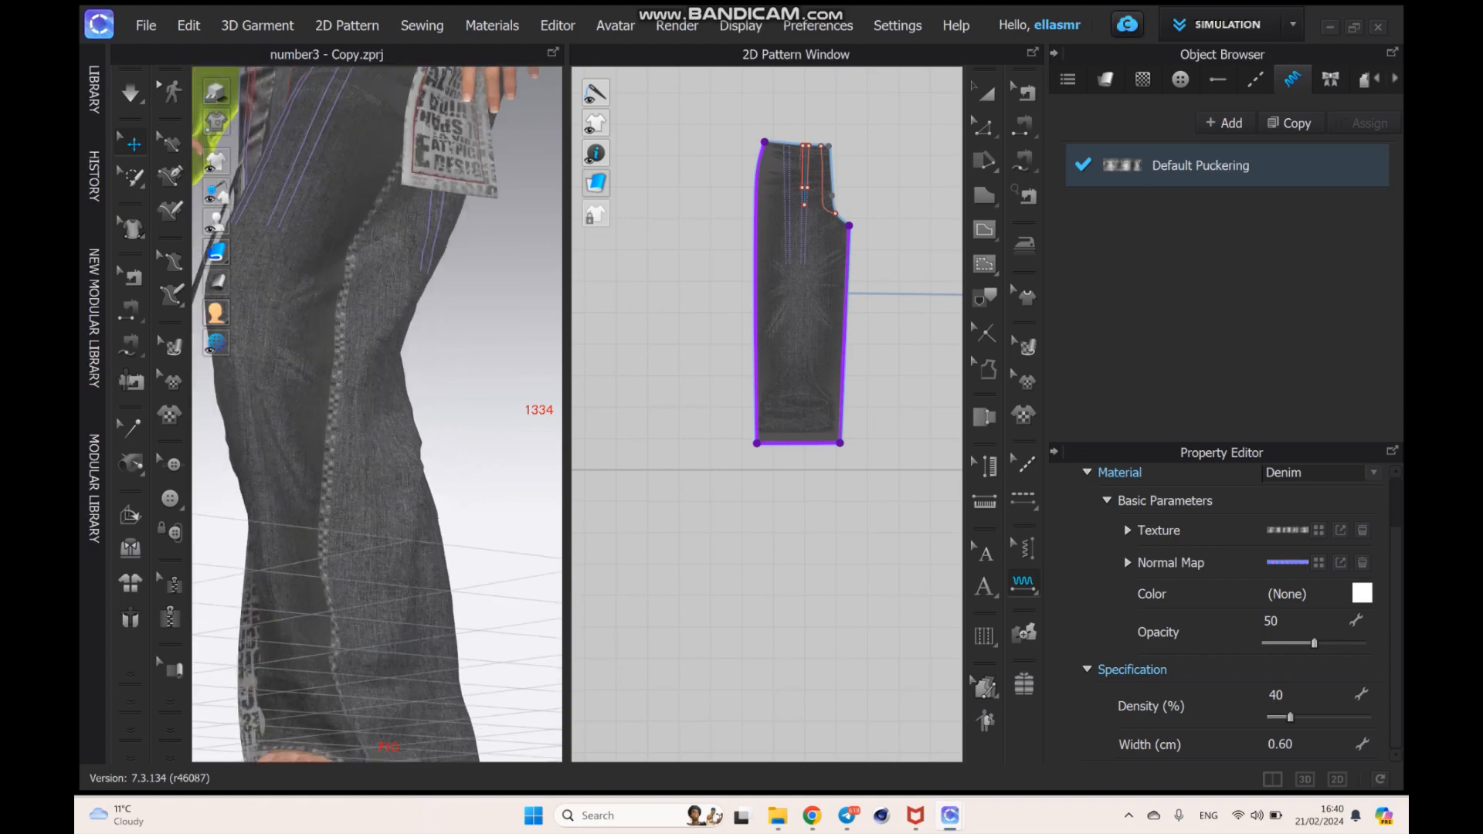
right_click_drag(355, 464, 475, 460)
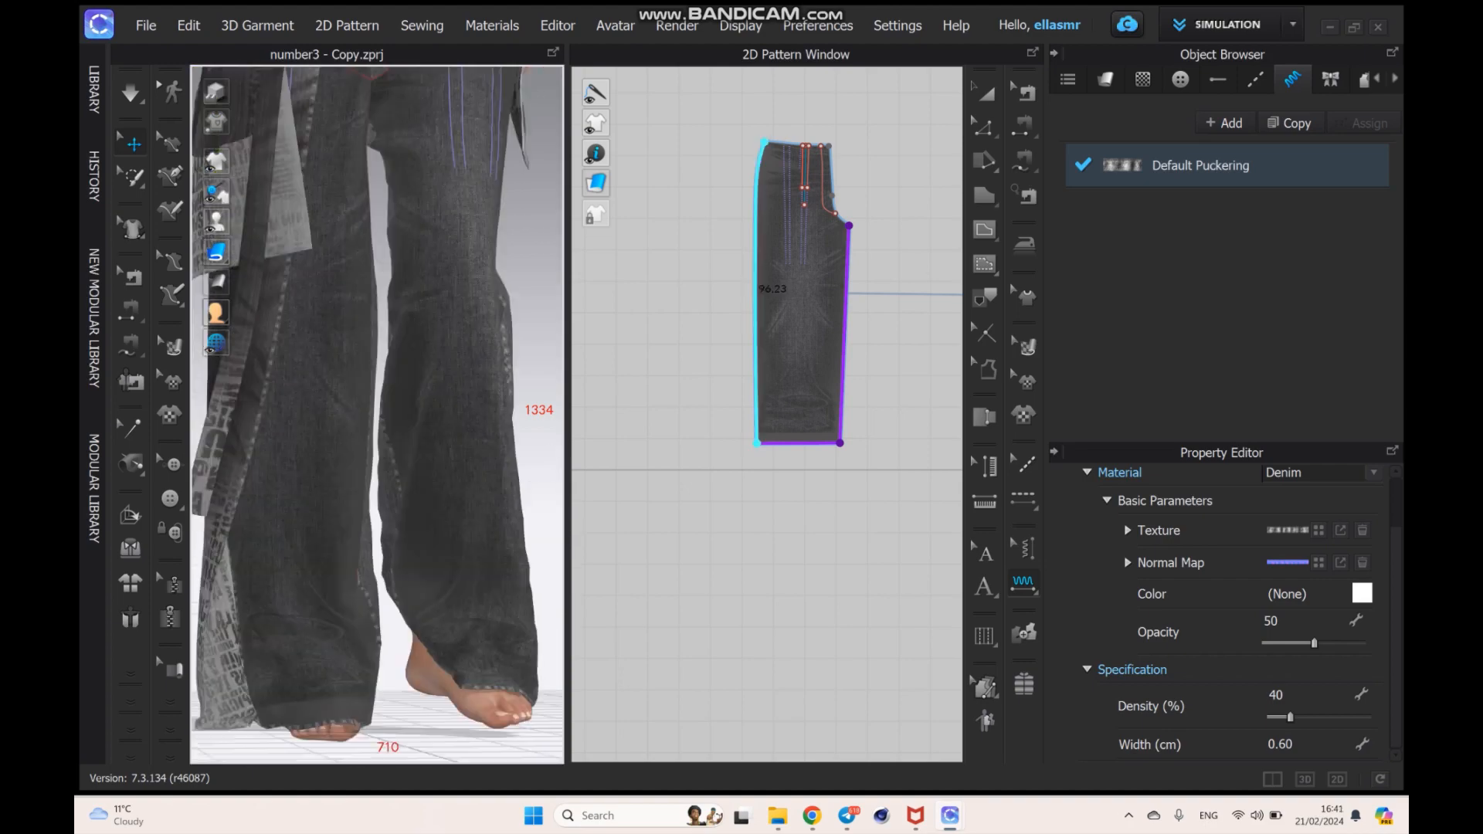
- Add segment puckering along the edges of the waistband, the curved flap piece and the long narrow strips
middle_click_drag(845, 332, 625, 370)
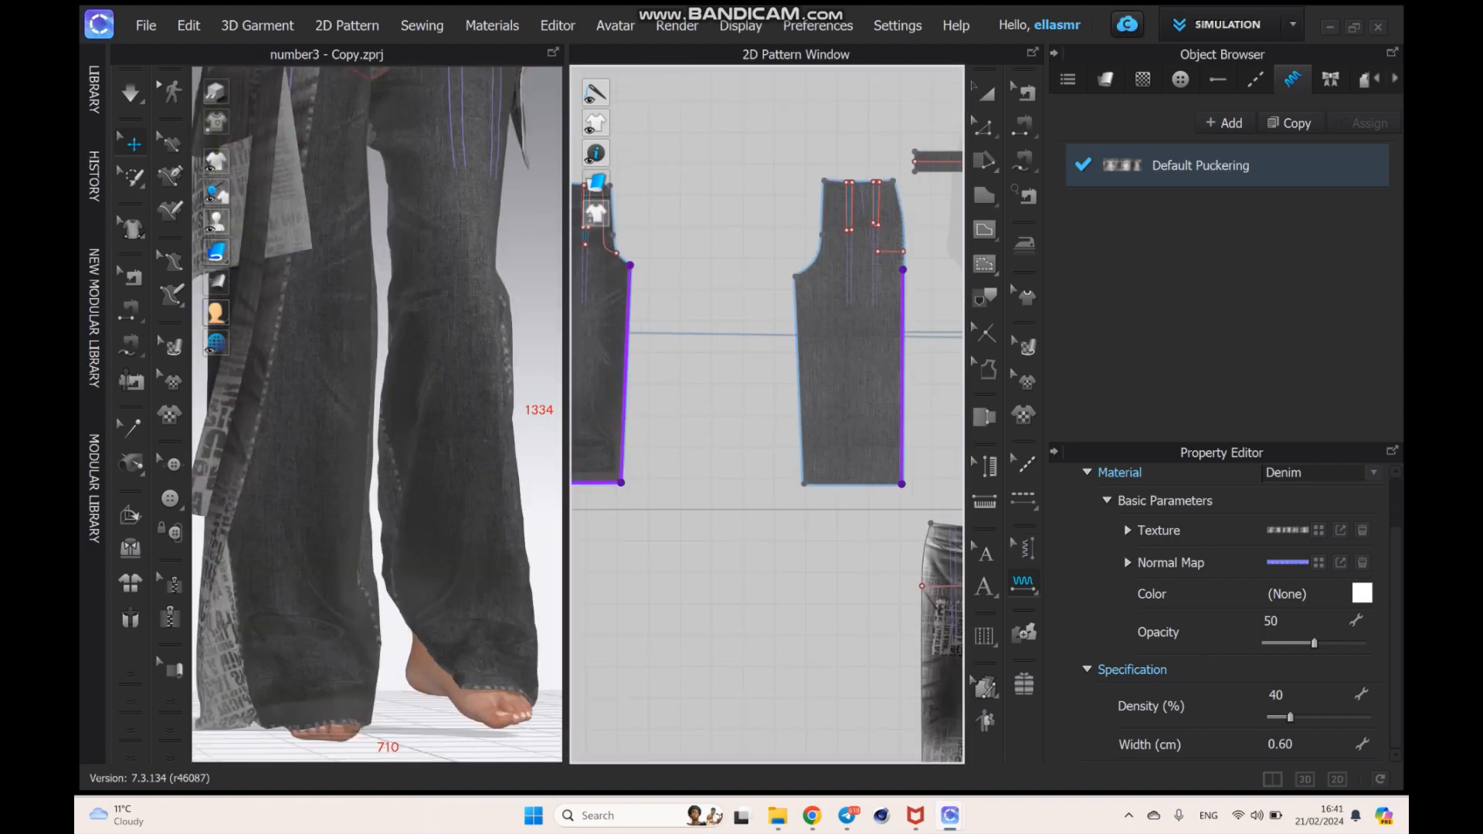
scroll(849, 602, "down", 5)
middle_click_drag(859, 630, 741, 646)
scroll(846, 656, "up", 6)
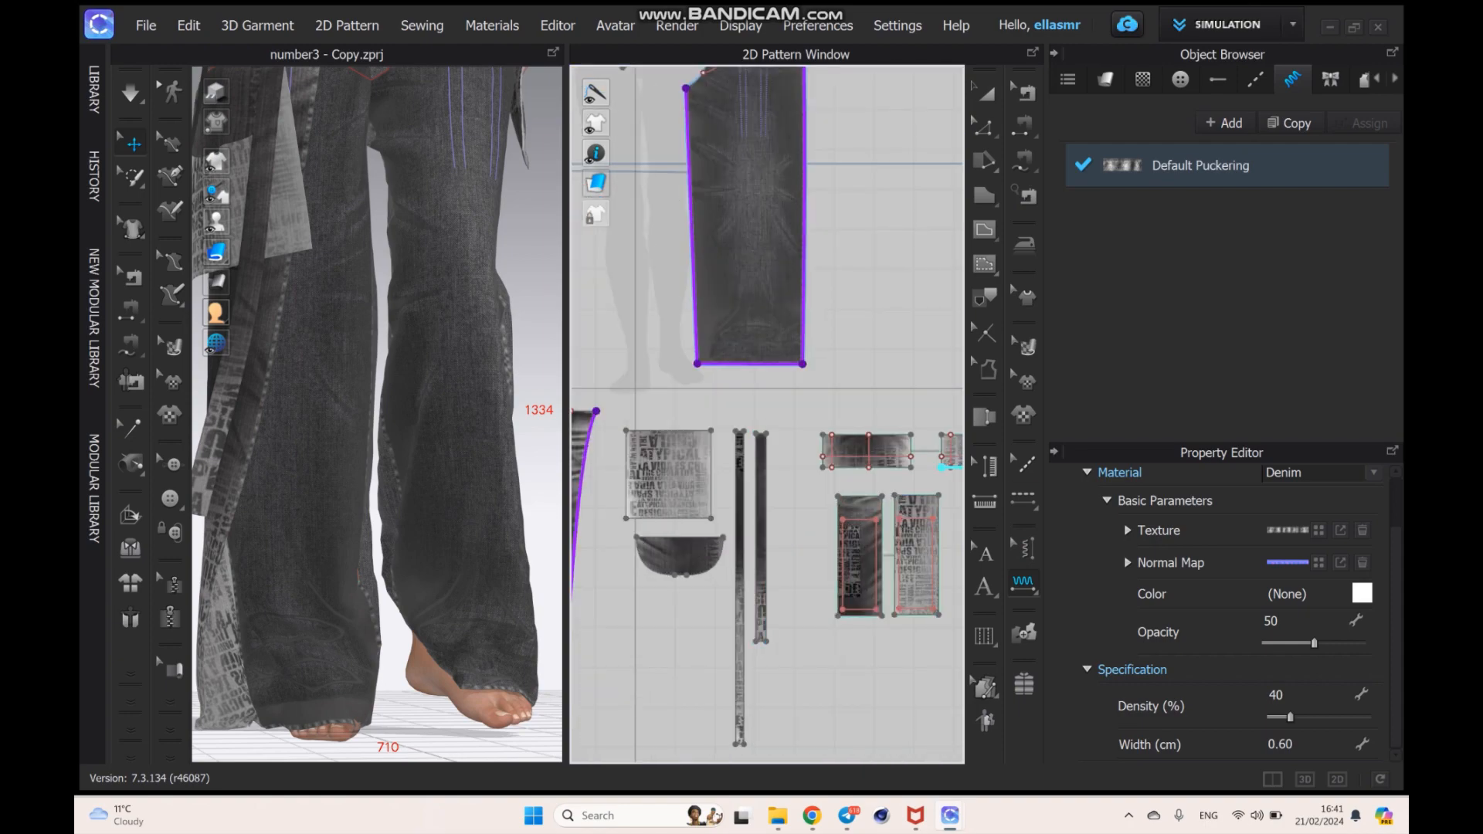
left_click(1024, 585)
left_click(1126, 585)
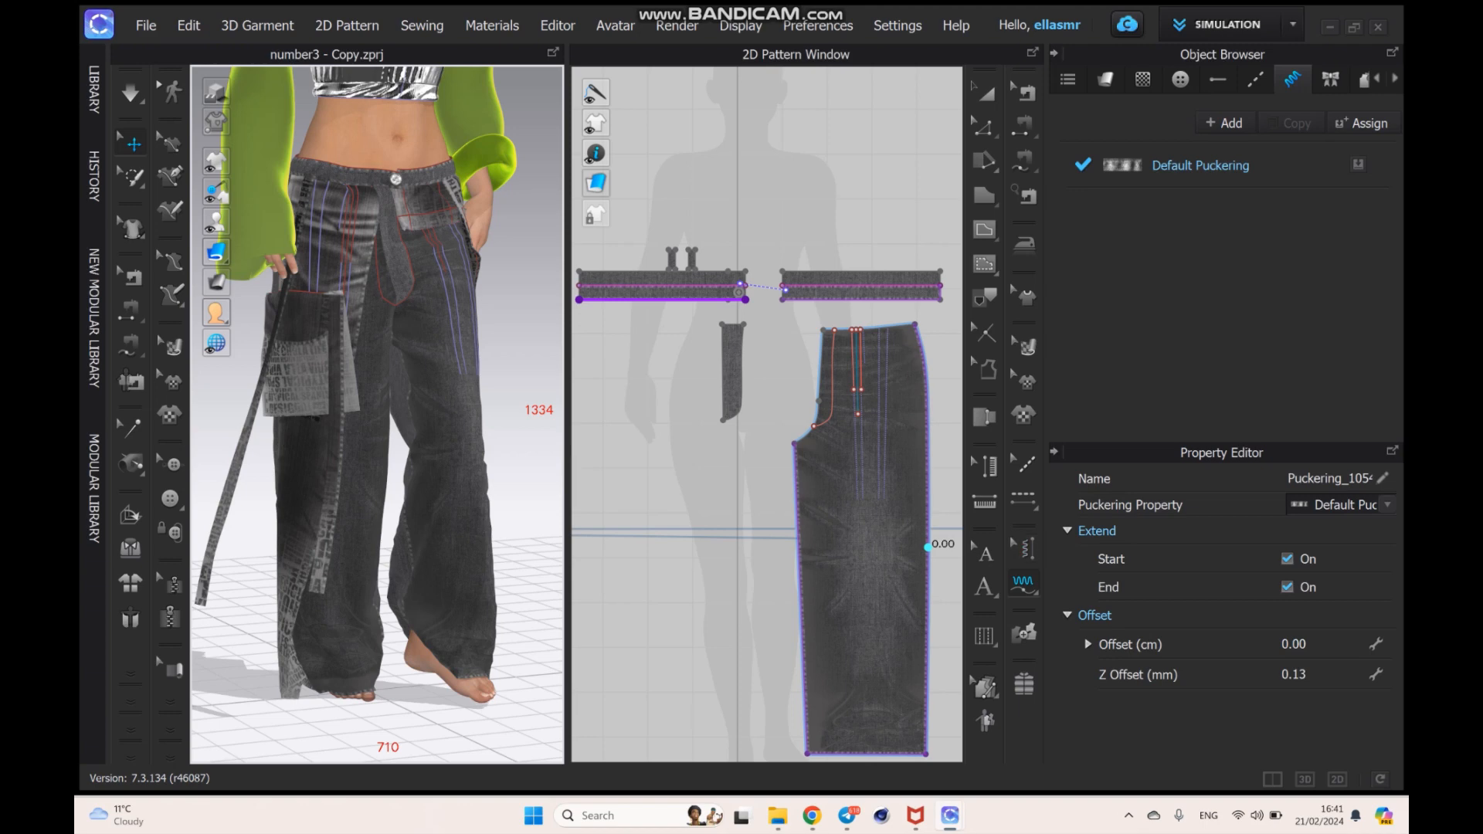
- Add a free topstitch in the second Default Topstitch style along the outer side seam of the front leg piece
left_click(1024, 501)
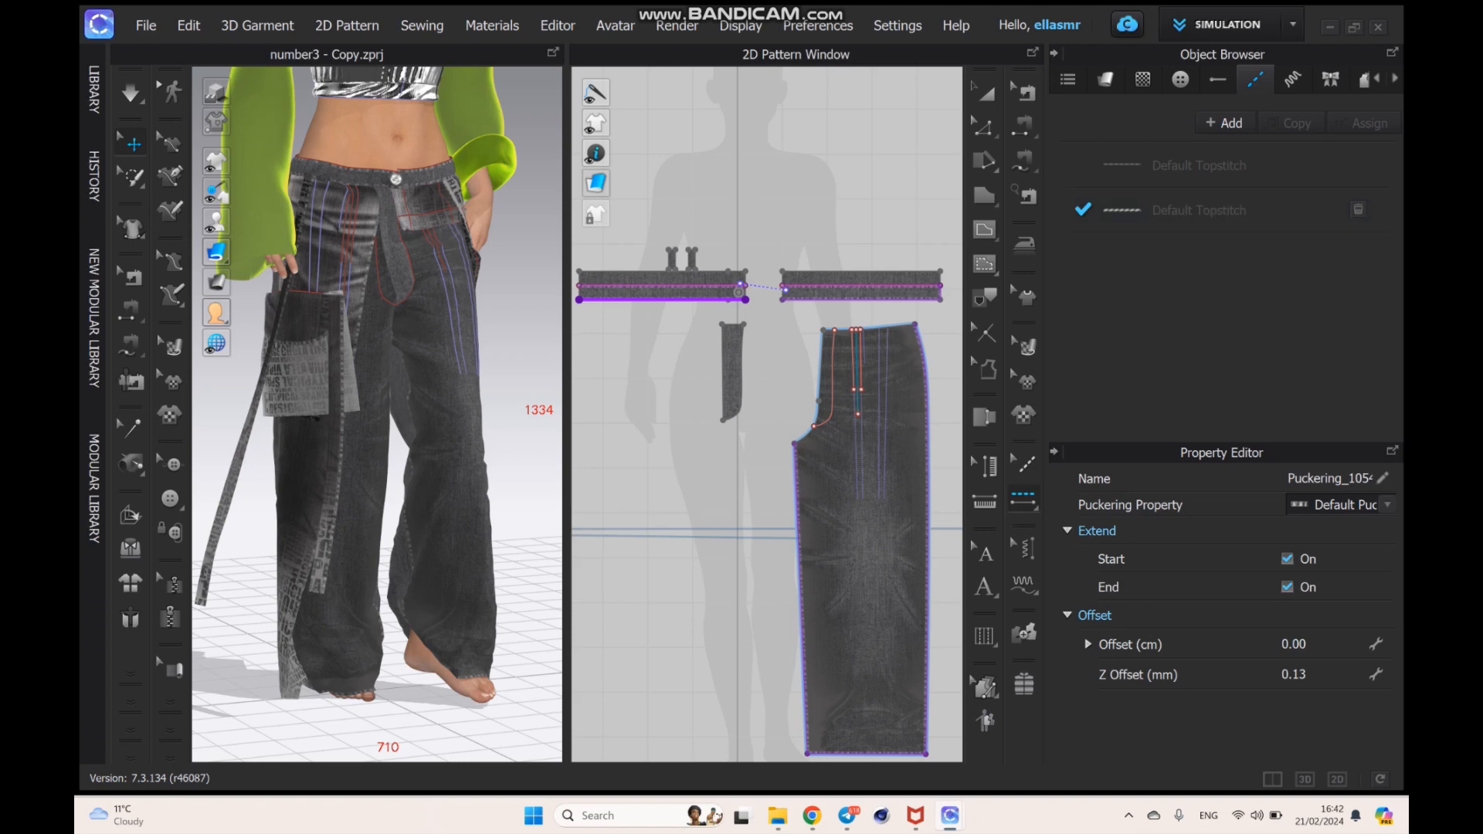
left_click(1190, 210)
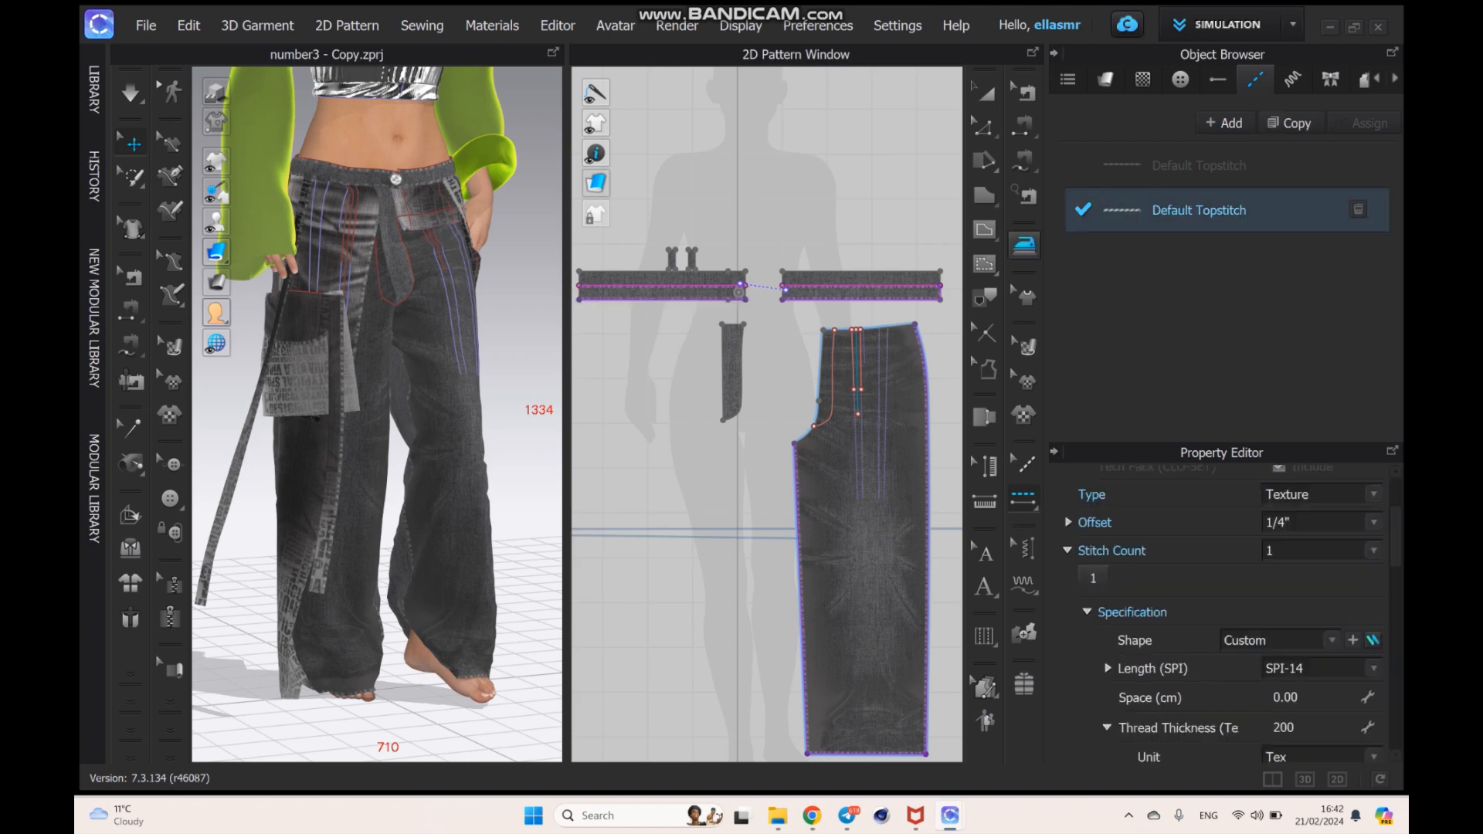
left_click(1024, 500)
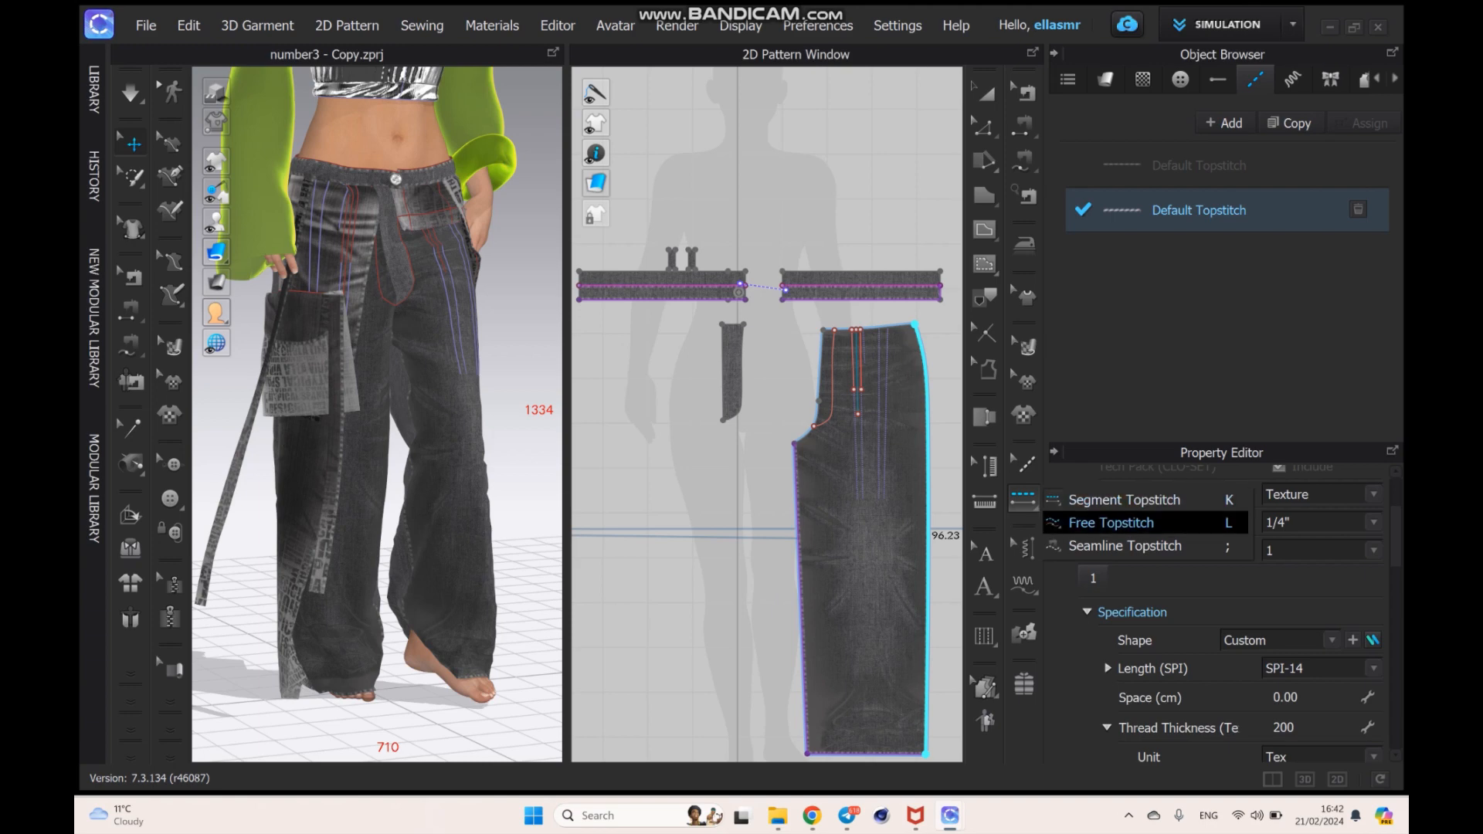
left_click(1112, 523)
scroll(916, 459, "down", 3)
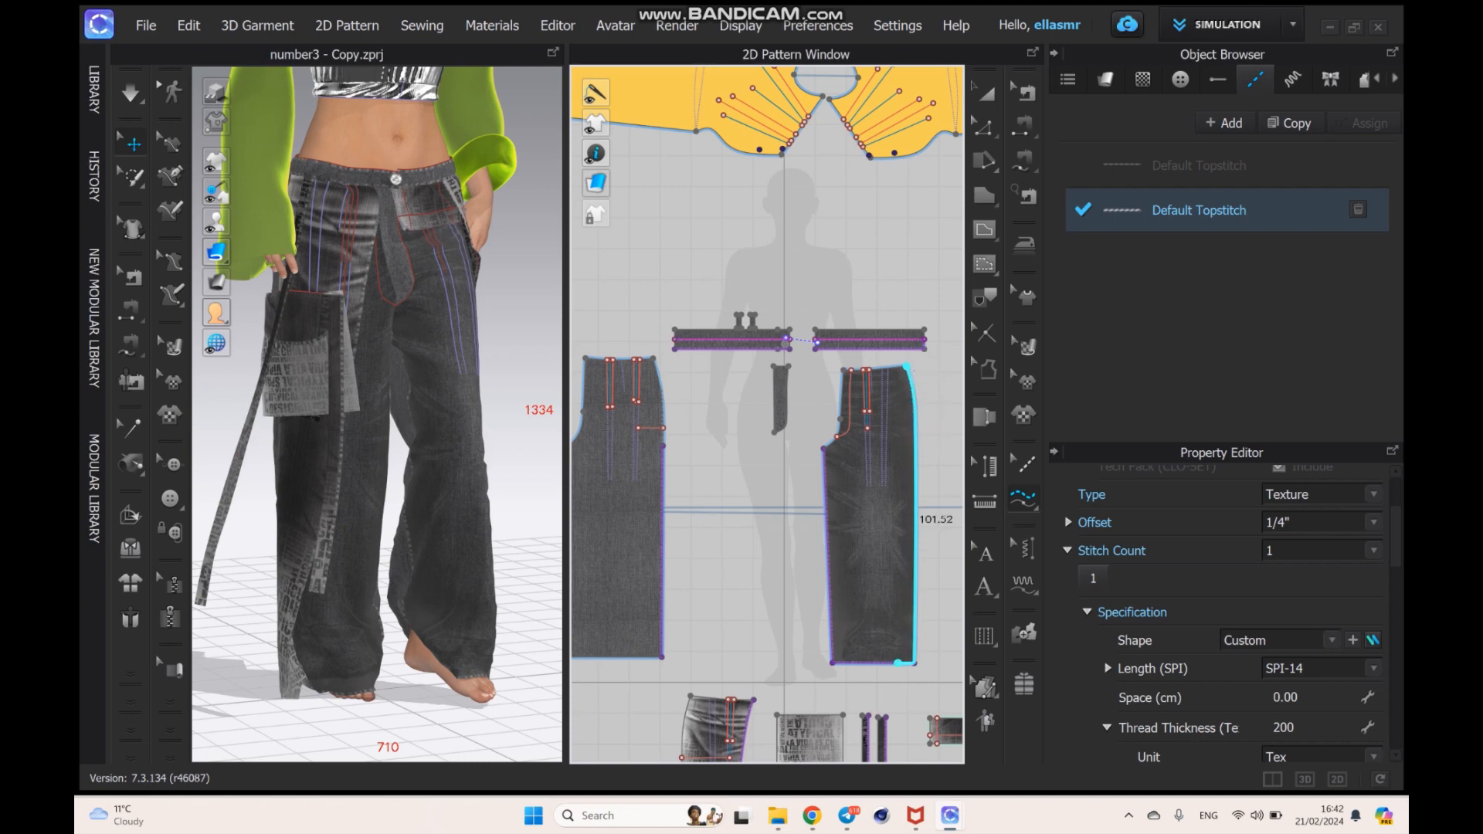
left_click(914, 647)
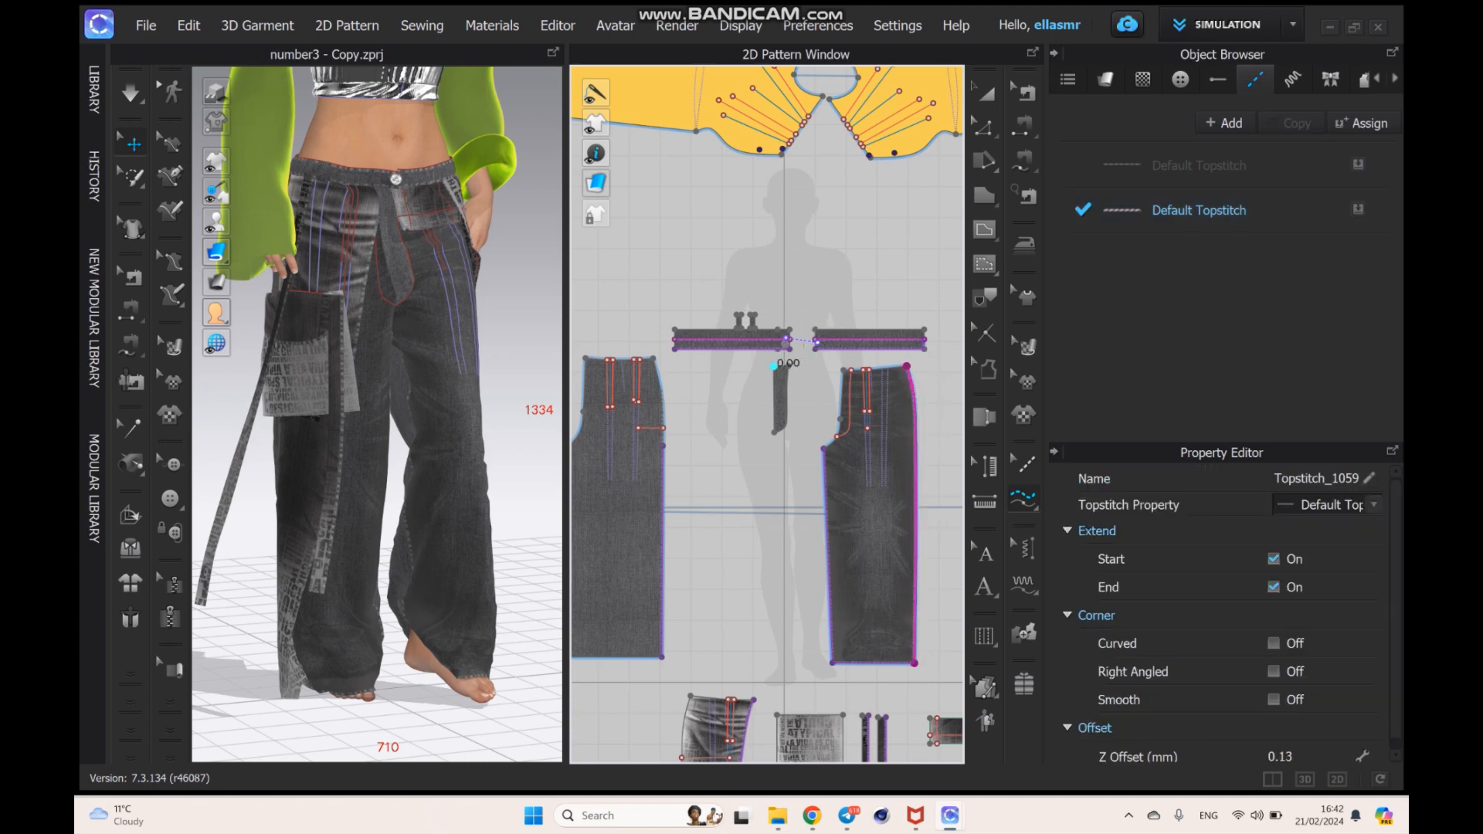
- Add free topstitches along the curved edge of the fly piece and the hem of the front leg
left_click(787, 366)
left_click(774, 432)
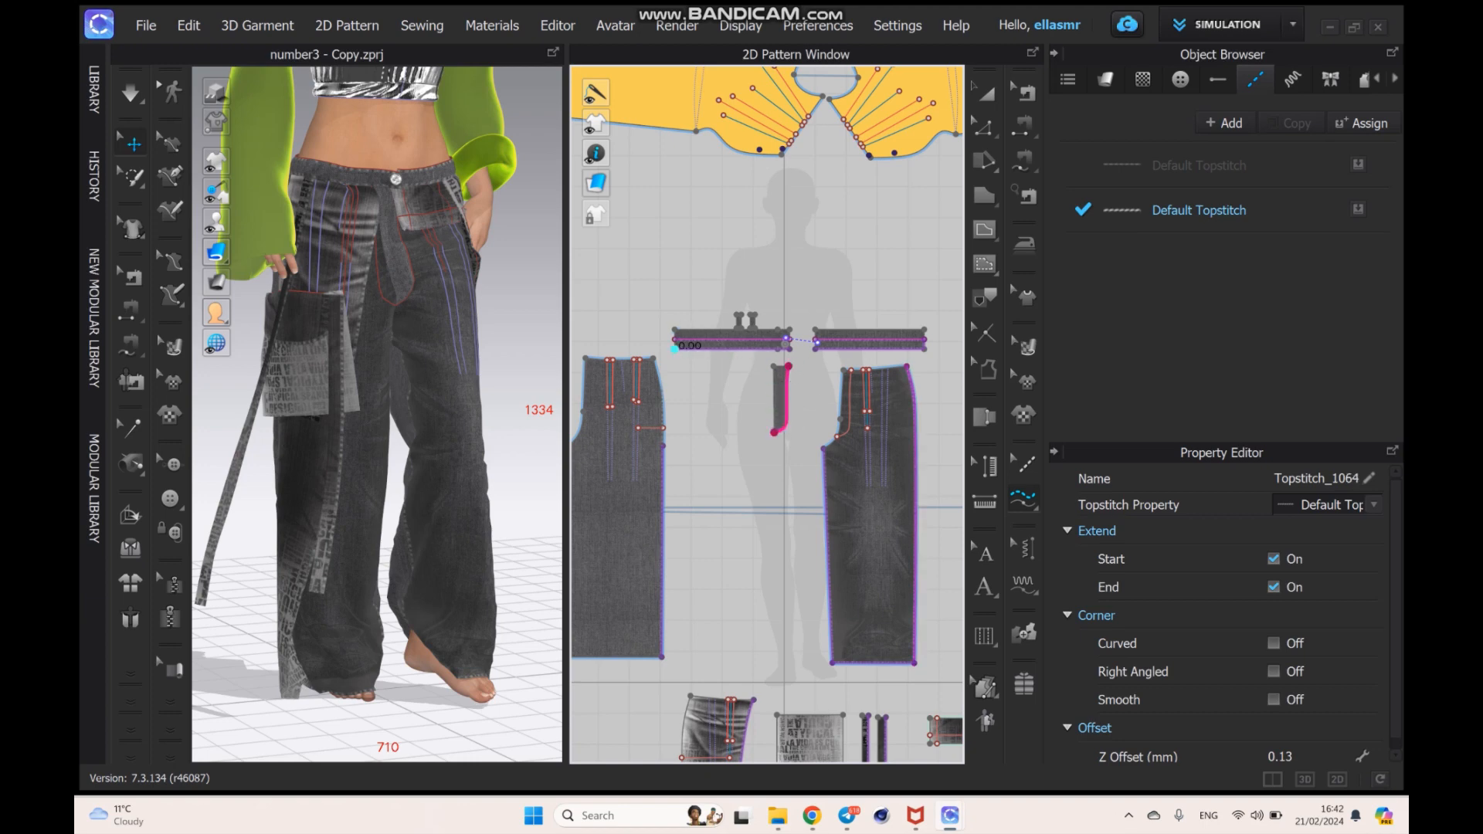
middle_click_drag(819, 527, 773, 321)
left_click(867, 456)
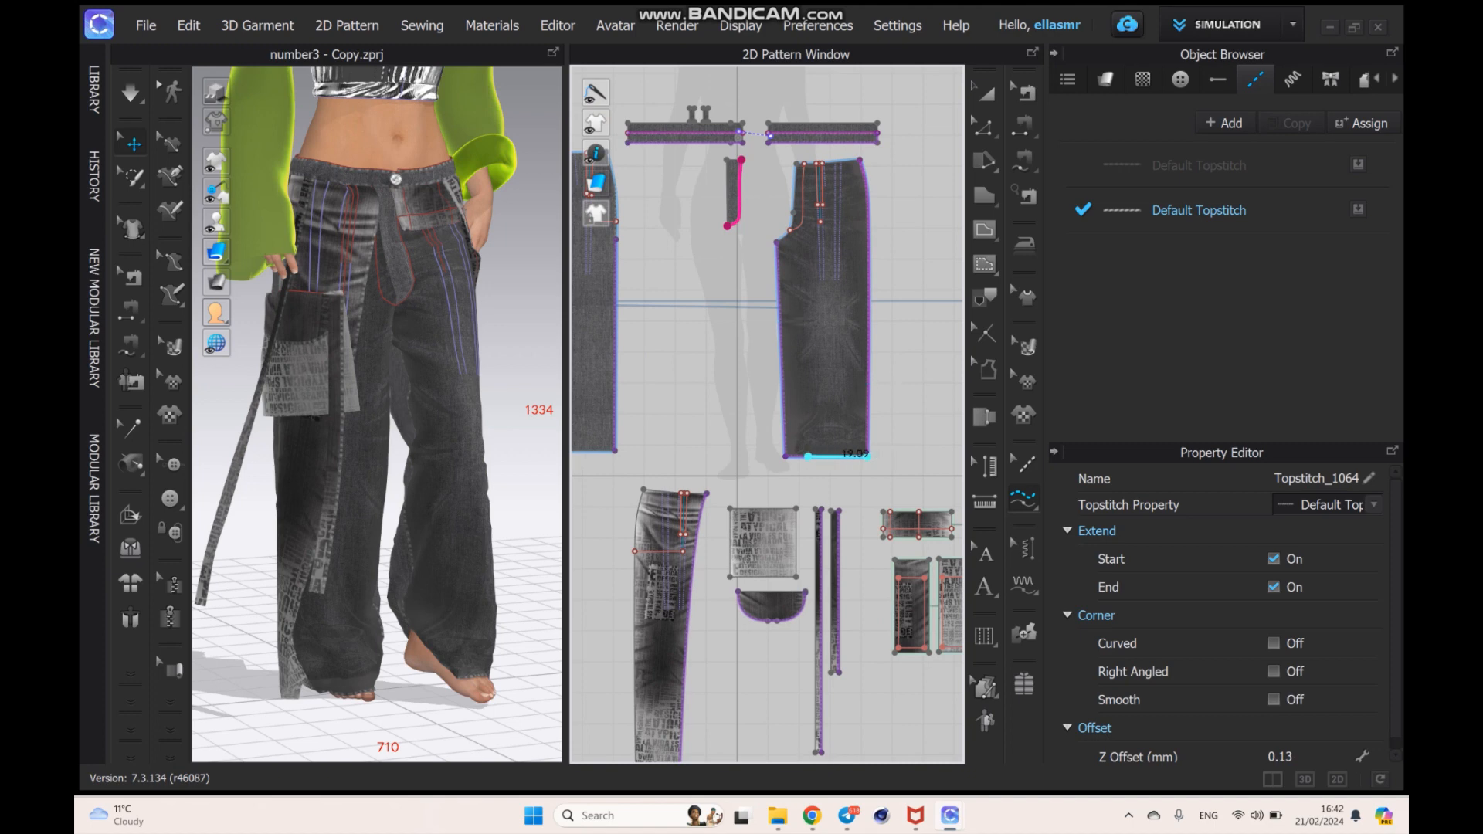
left_click(786, 457)
- Set the second Default Topstitch style's type to Texture and check the stitching on the 3D trousers
left_click(1189, 211)
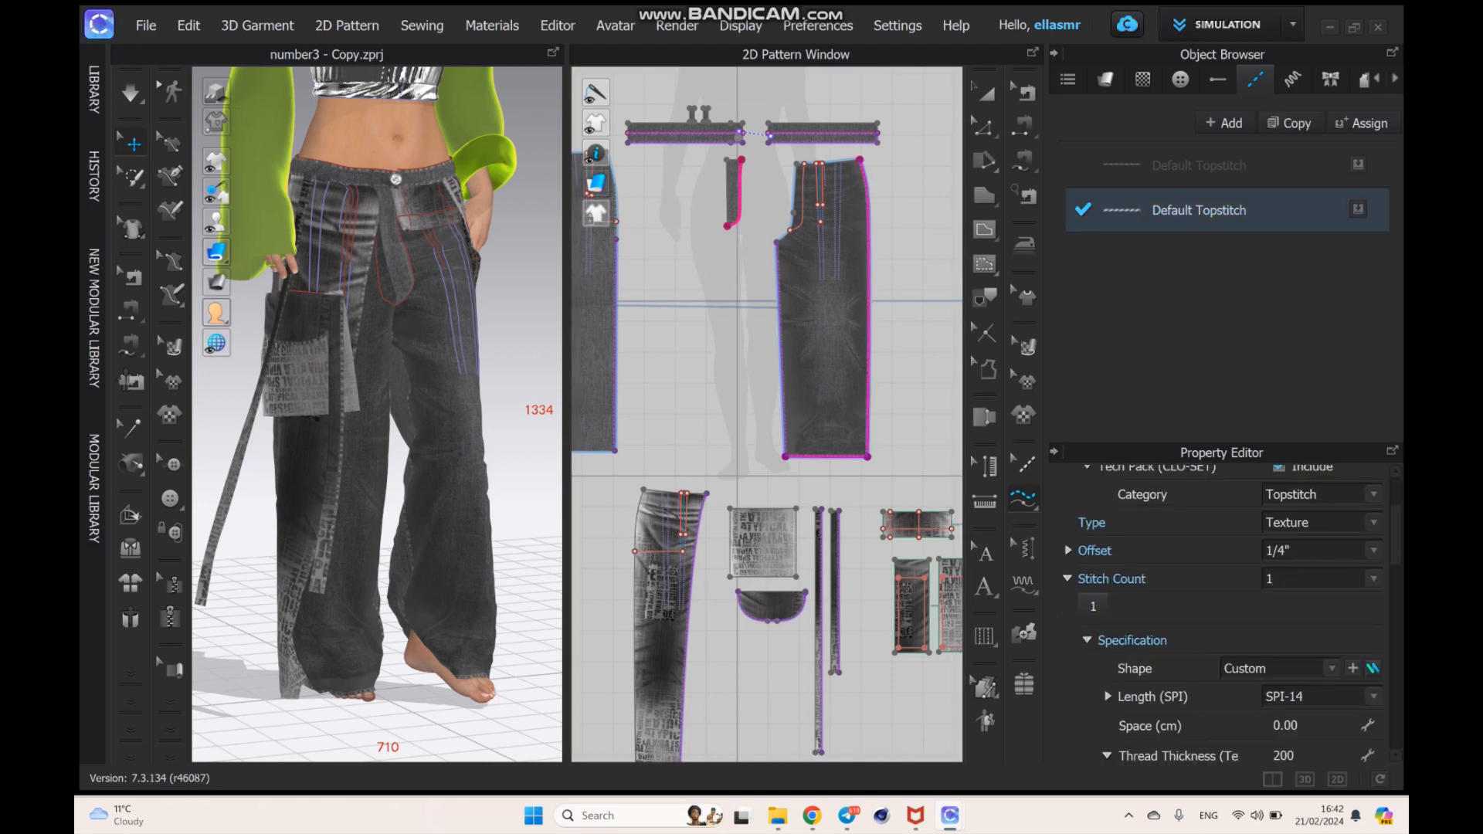
left_click(1322, 523)
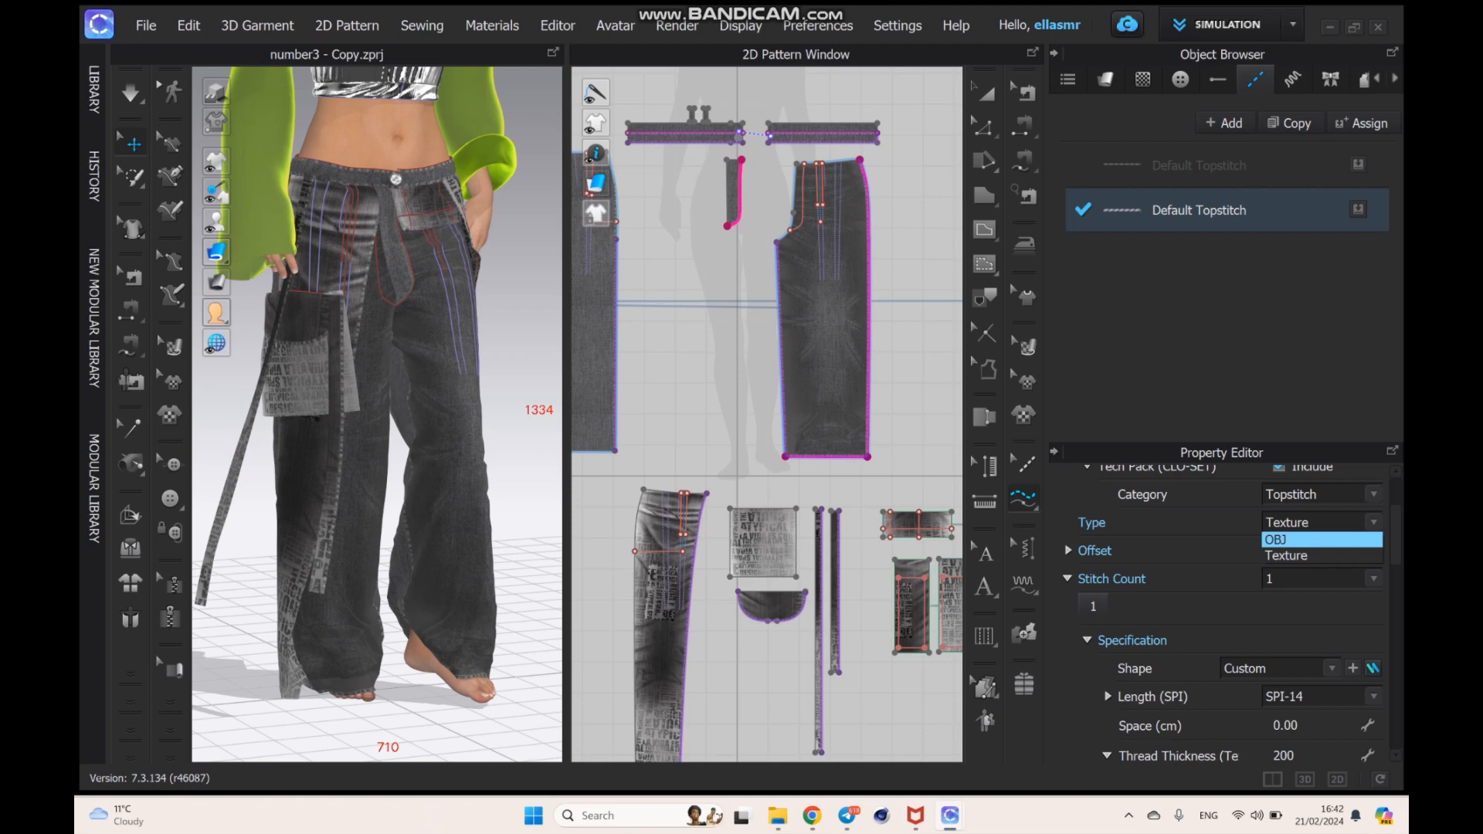
left_click(1313, 556)
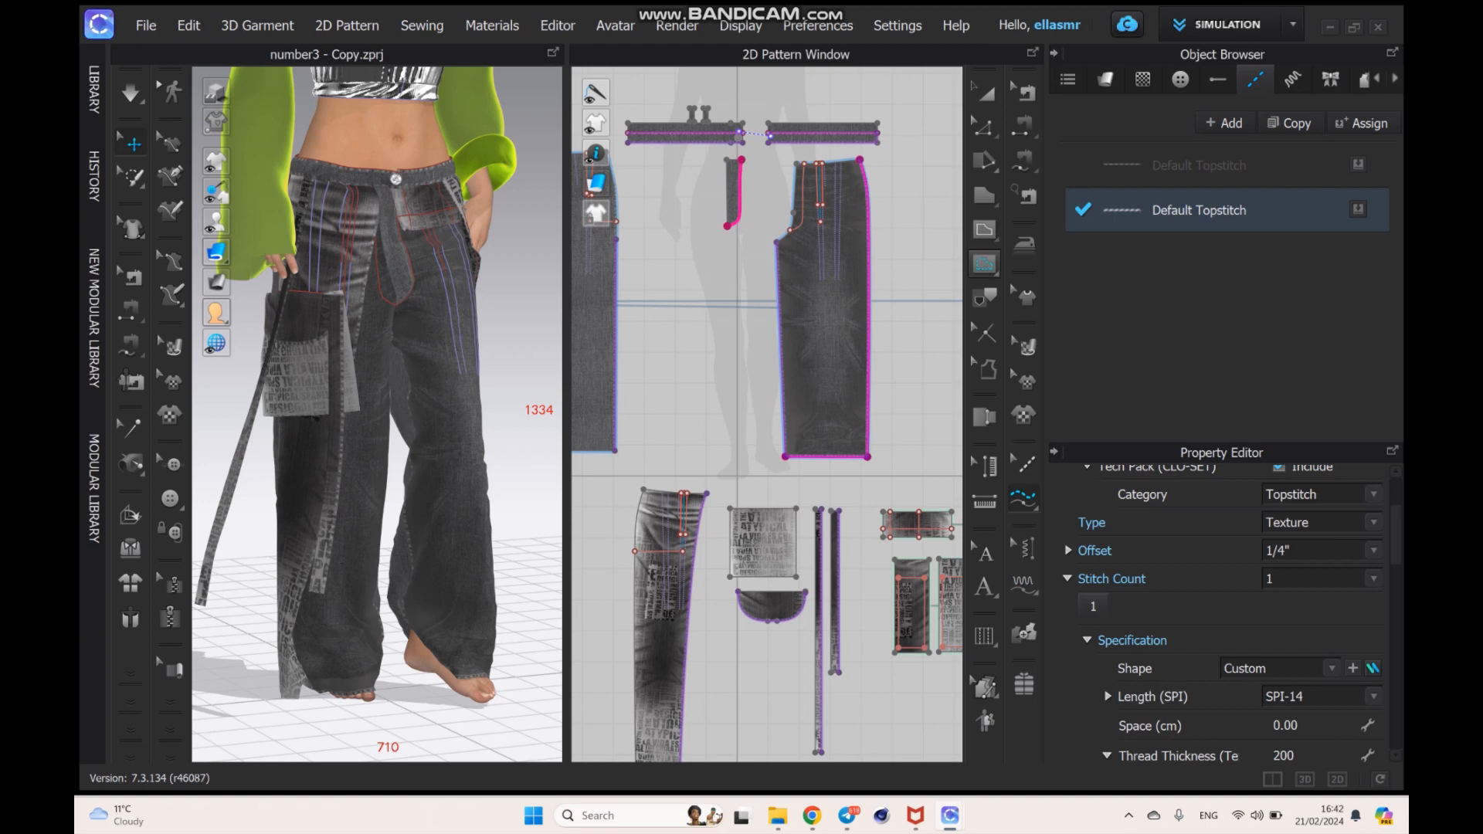
scroll(376, 502, "up", 10)
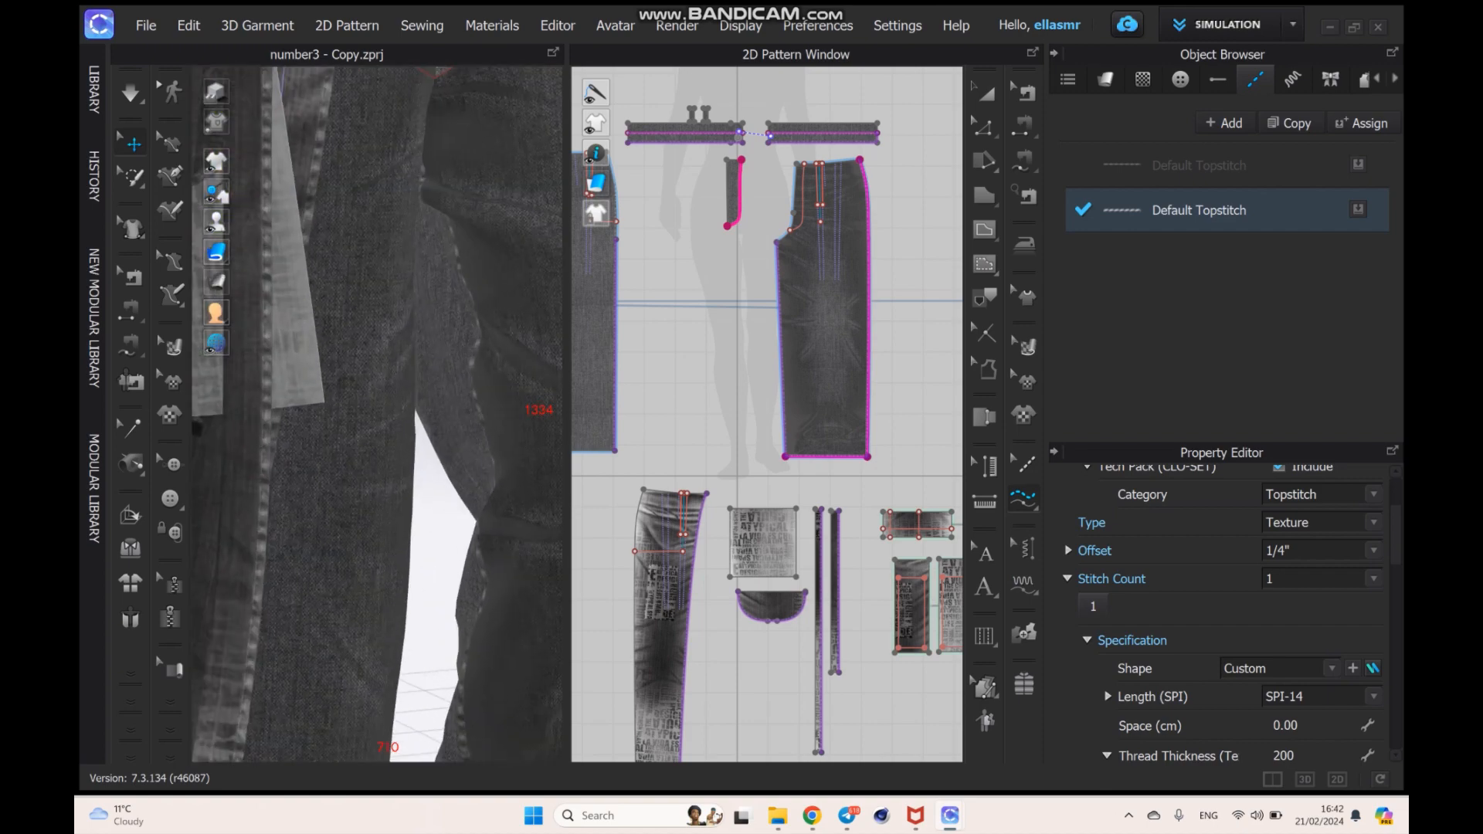
- Try offsets of 0" and 5/16" for the second Default Topstitch style on the fly edge, and set it back to 1/4"
middle_click_drag(376, 286, 398, 653)
scroll(376, 415, "up", 8)
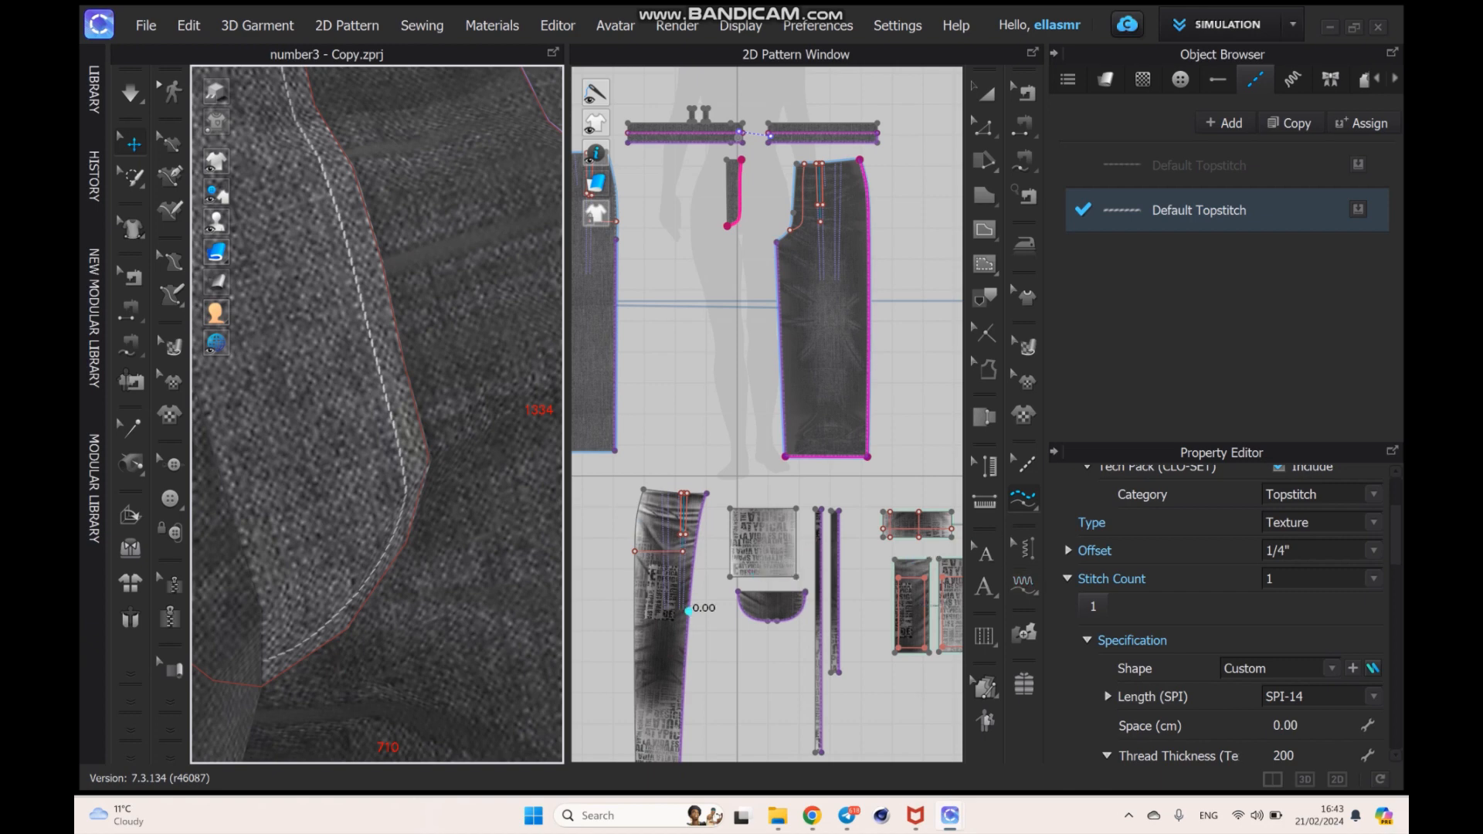
left_click(1372, 551)
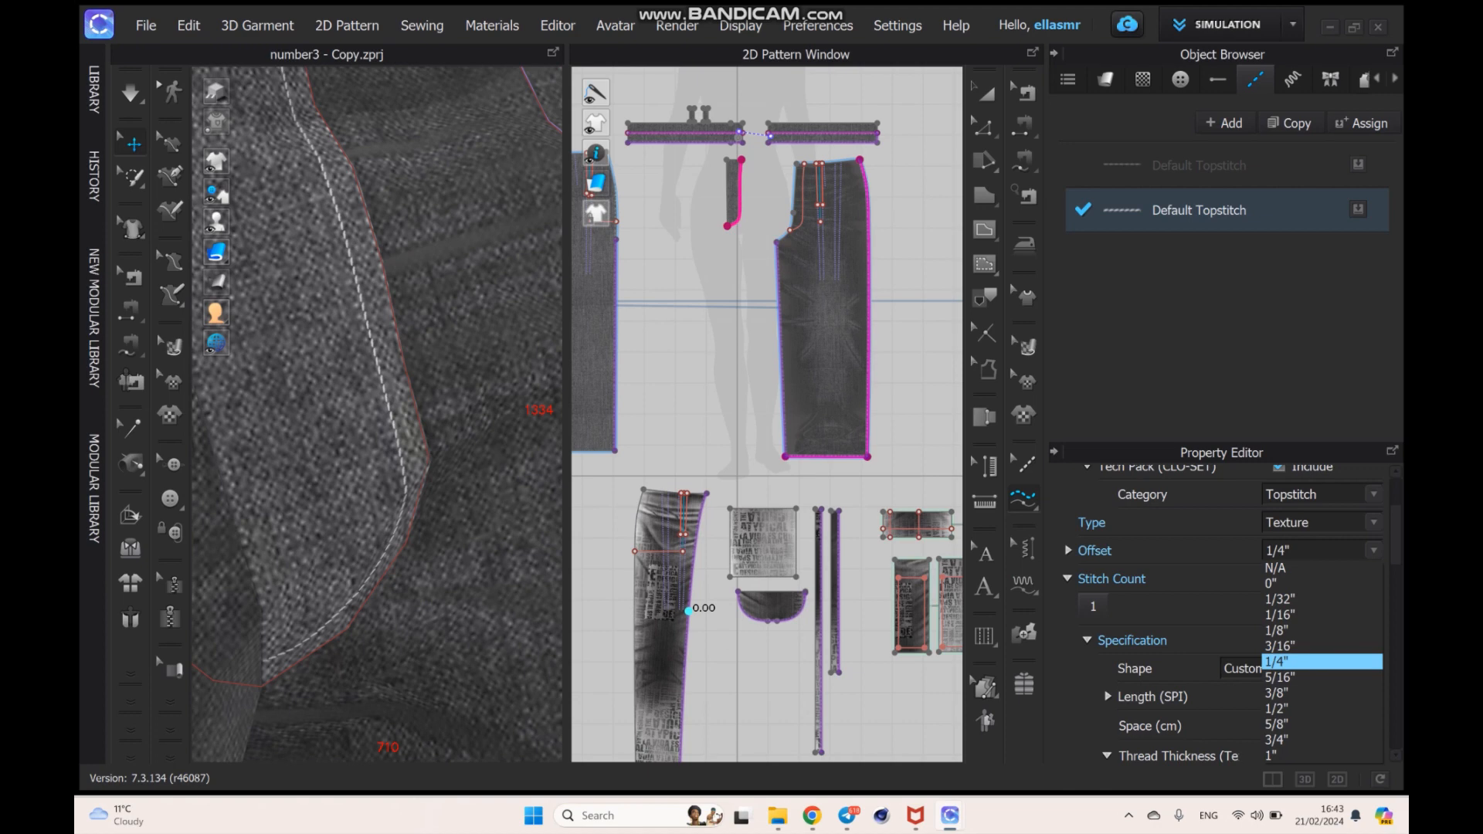
left_click(1313, 584)
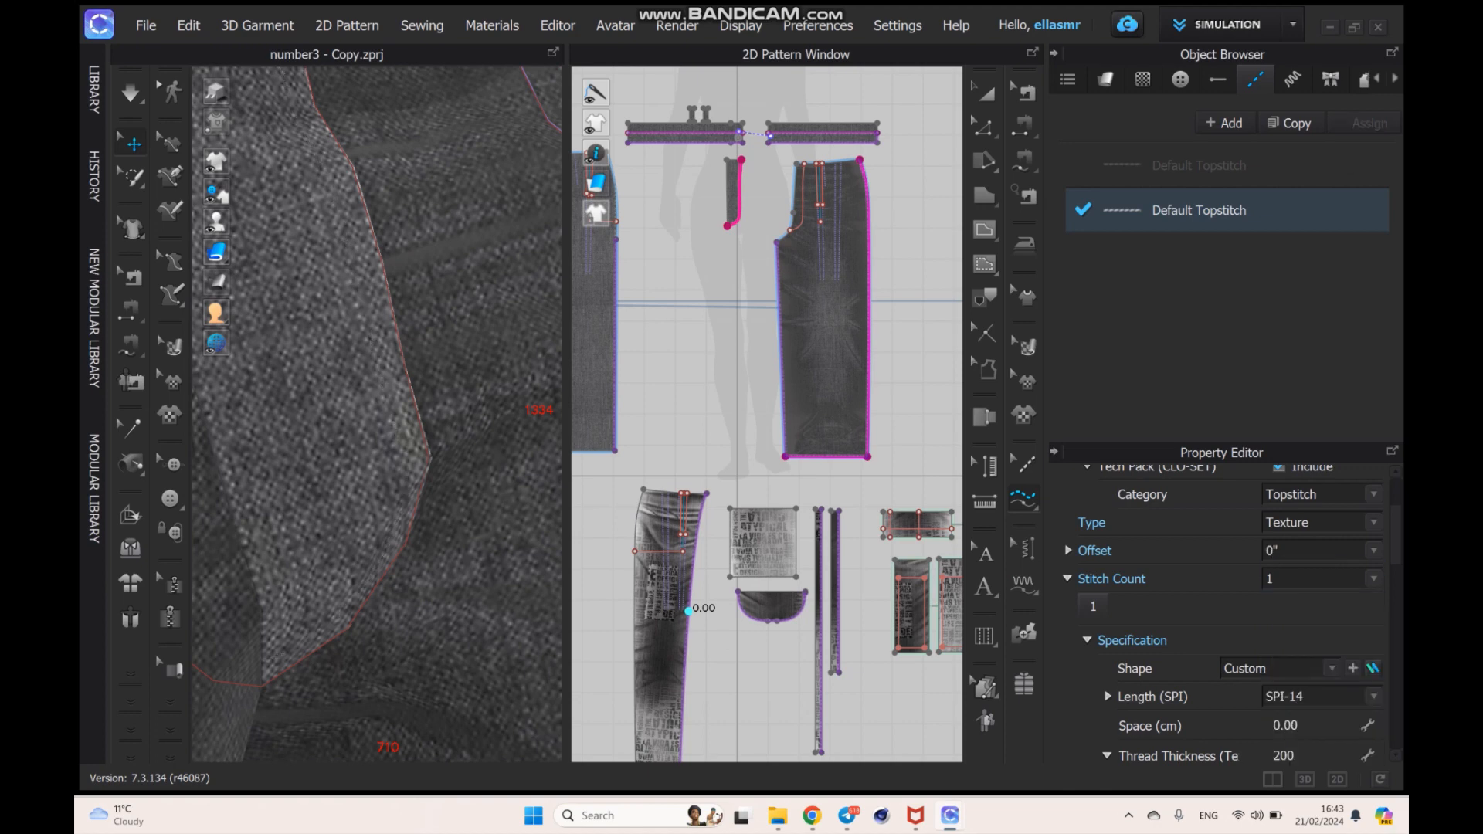
left_click(1373, 551)
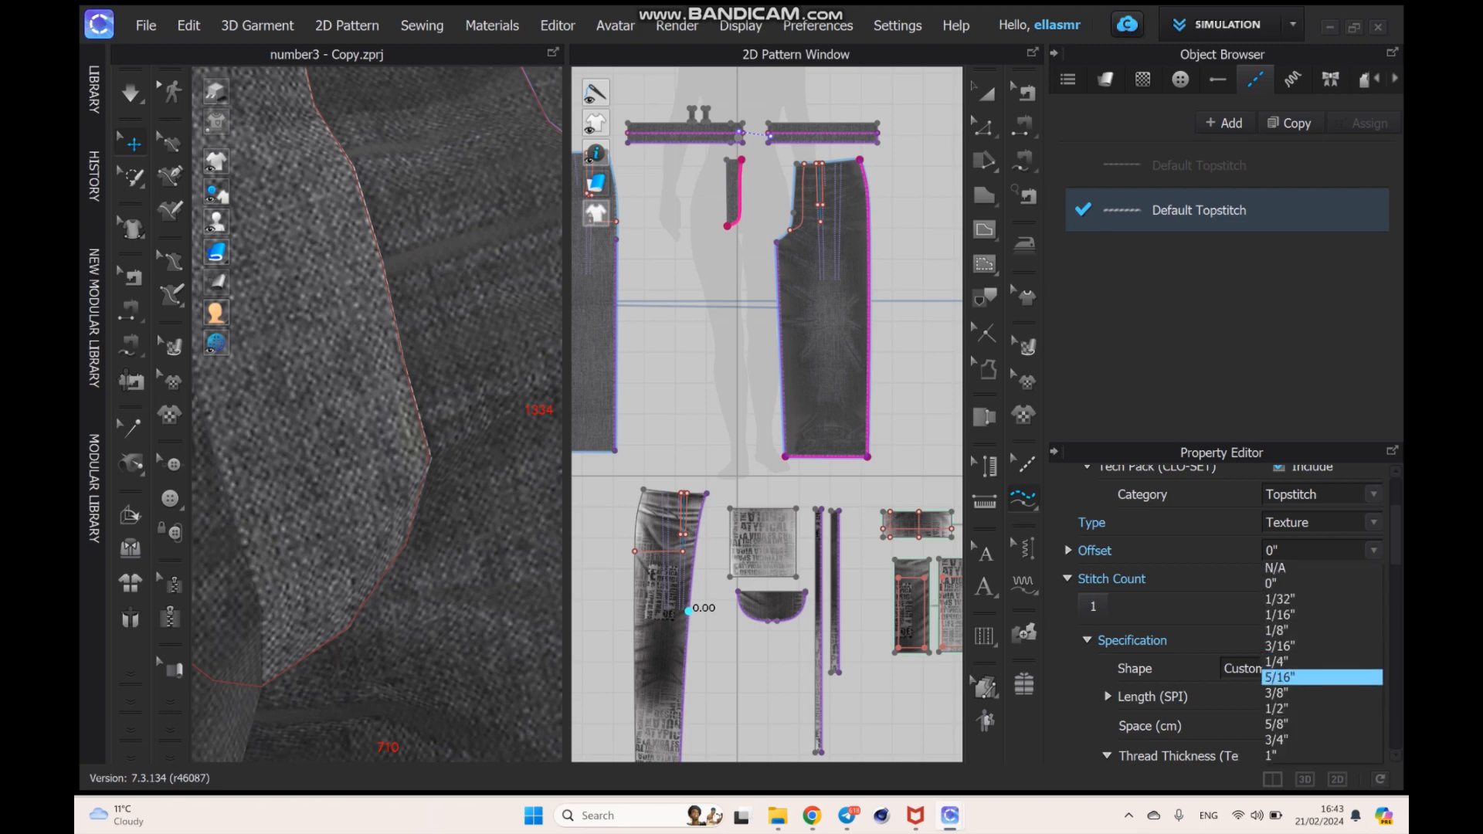
left_click(1321, 677)
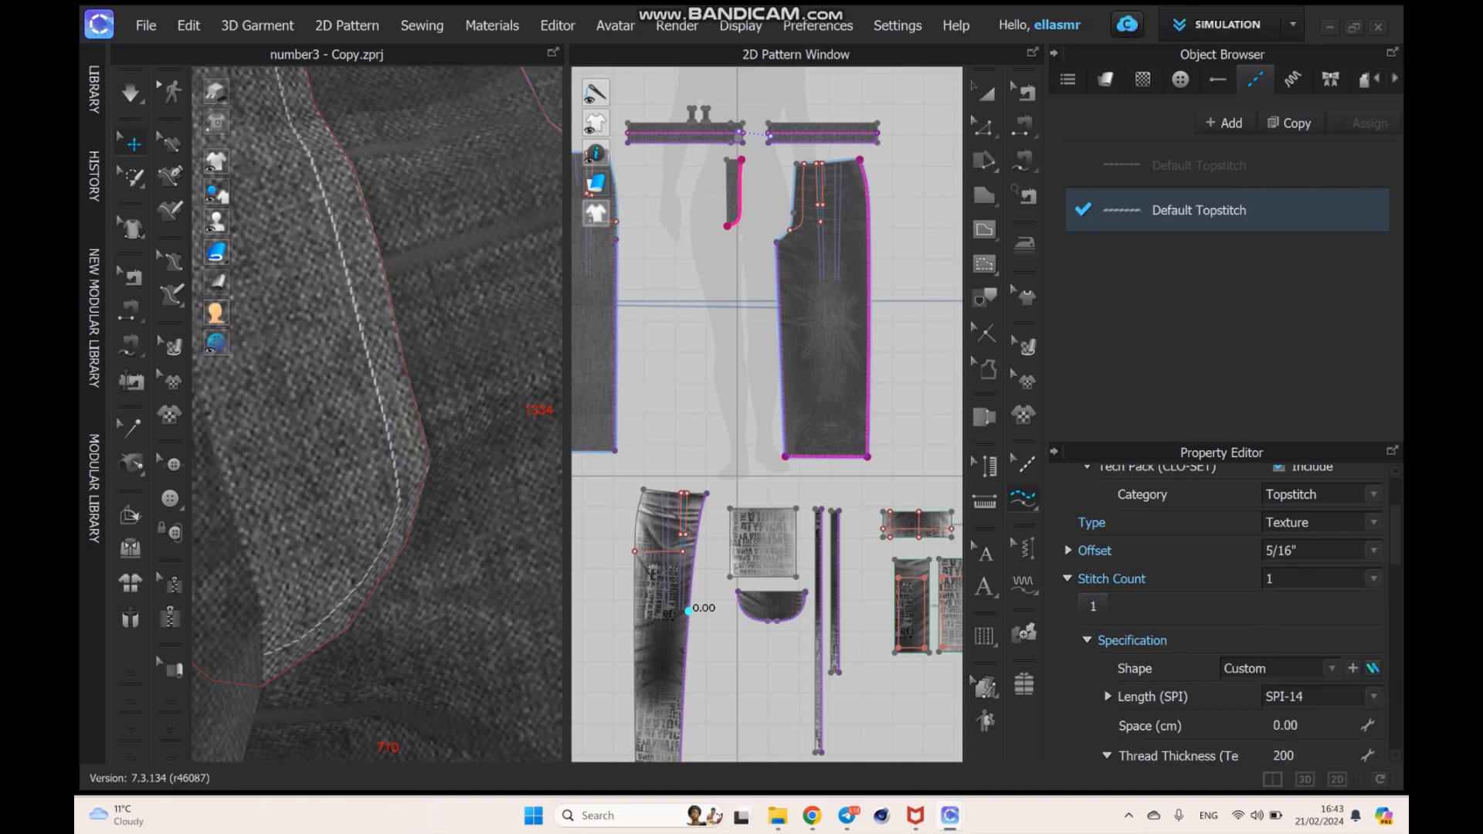
left_click(1373, 551)
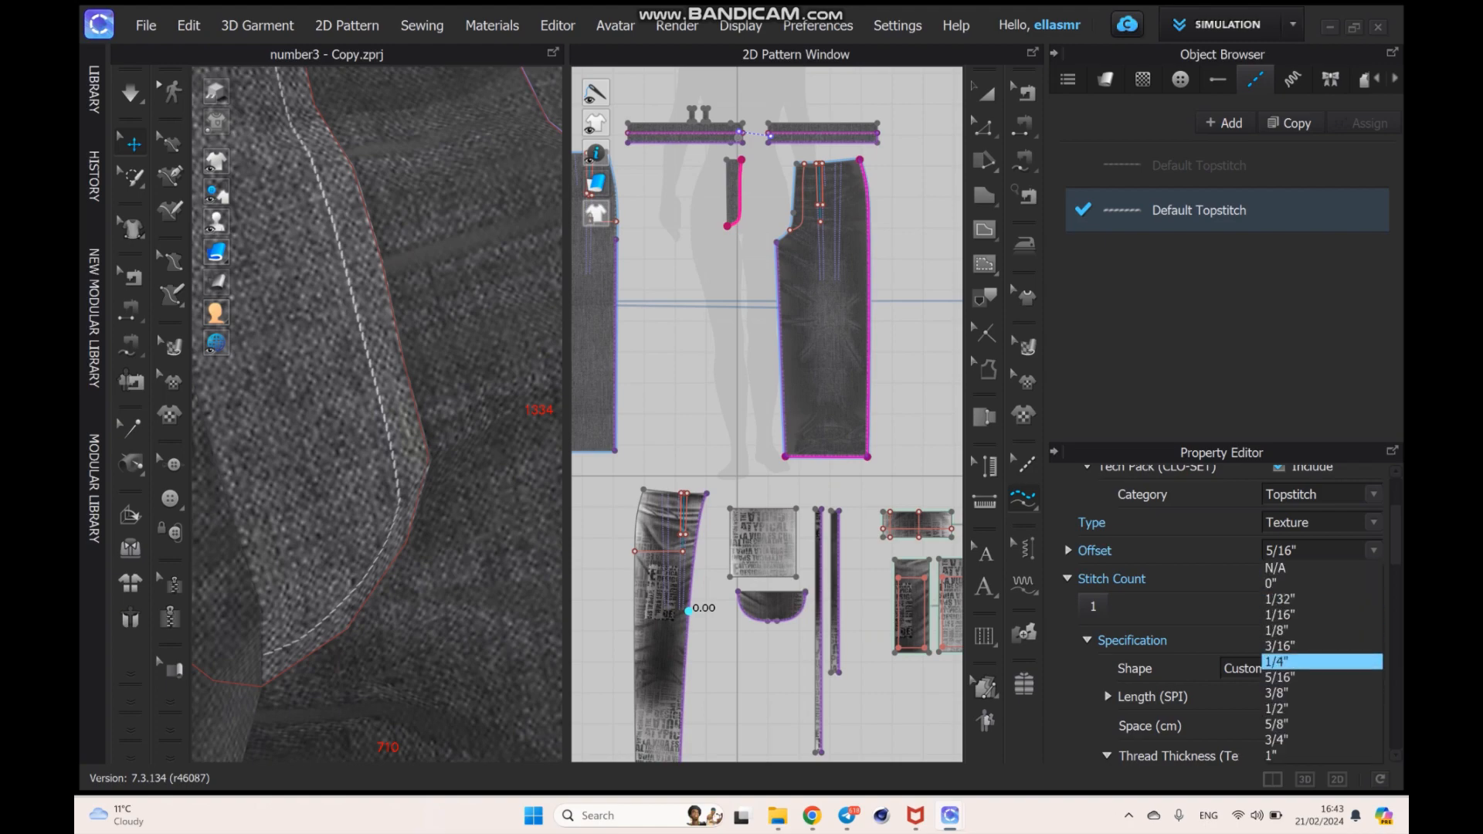
left_click(1320, 661)
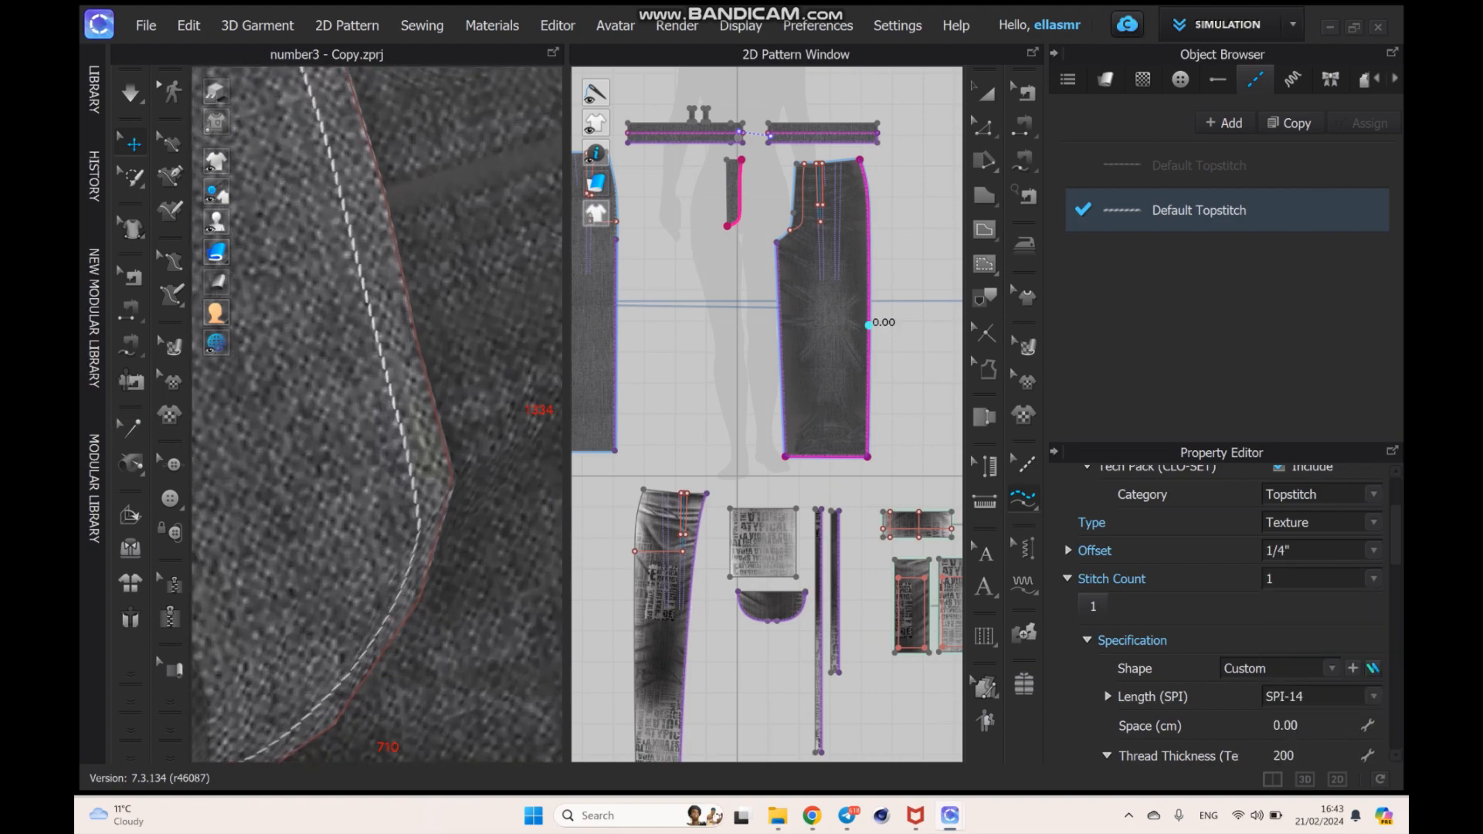
- Examine the fly stitching, the puckering along the side pocket and strip edges, and the overall look of the trousers in 3D
scroll(377, 415, "down", 4)
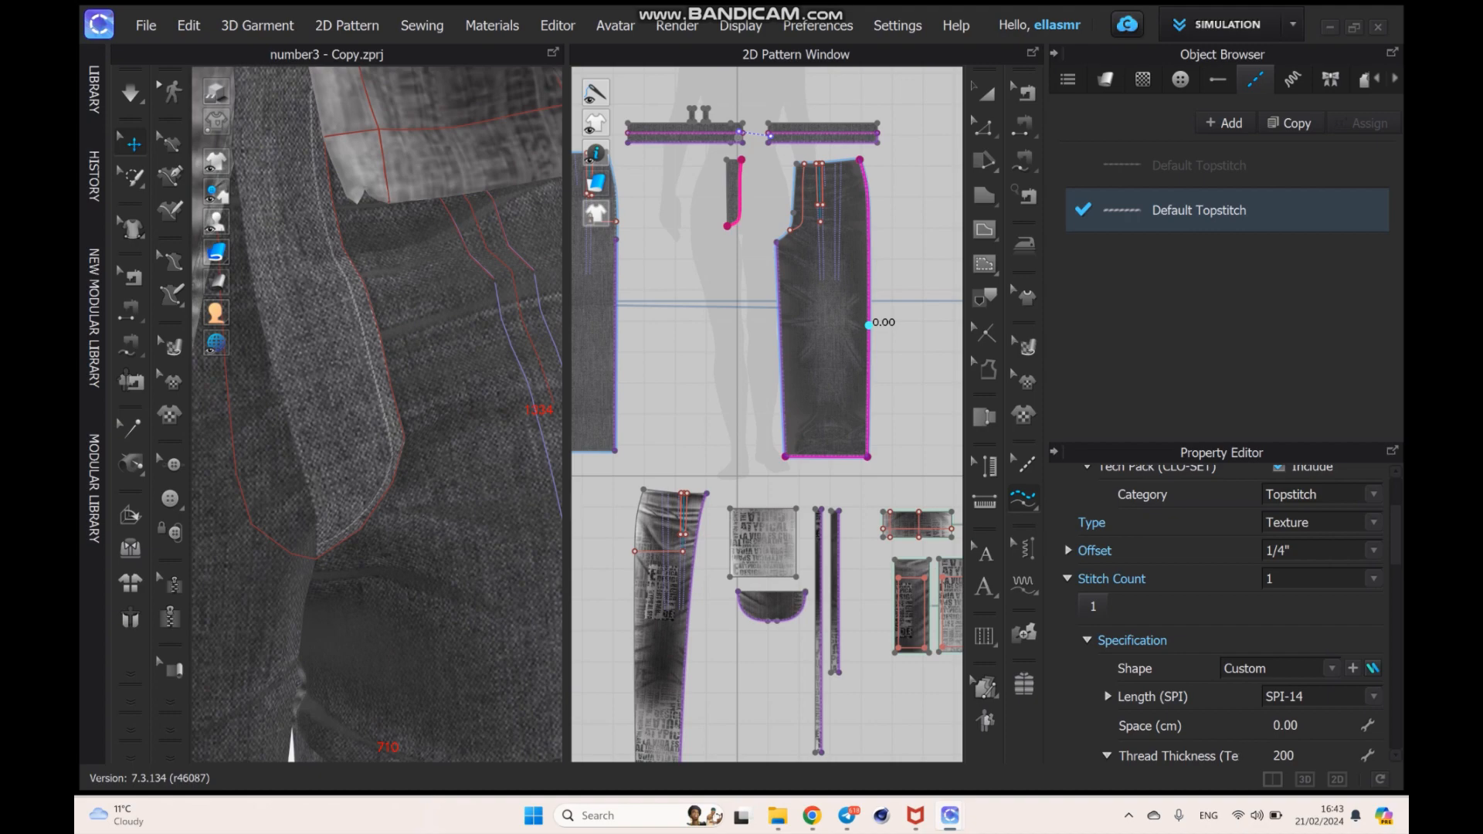
mouse_move(259, 433)
middle_mouse_down()
mouse_move(484, 448)
mouse_move(528, 471)
middle_mouse_up()
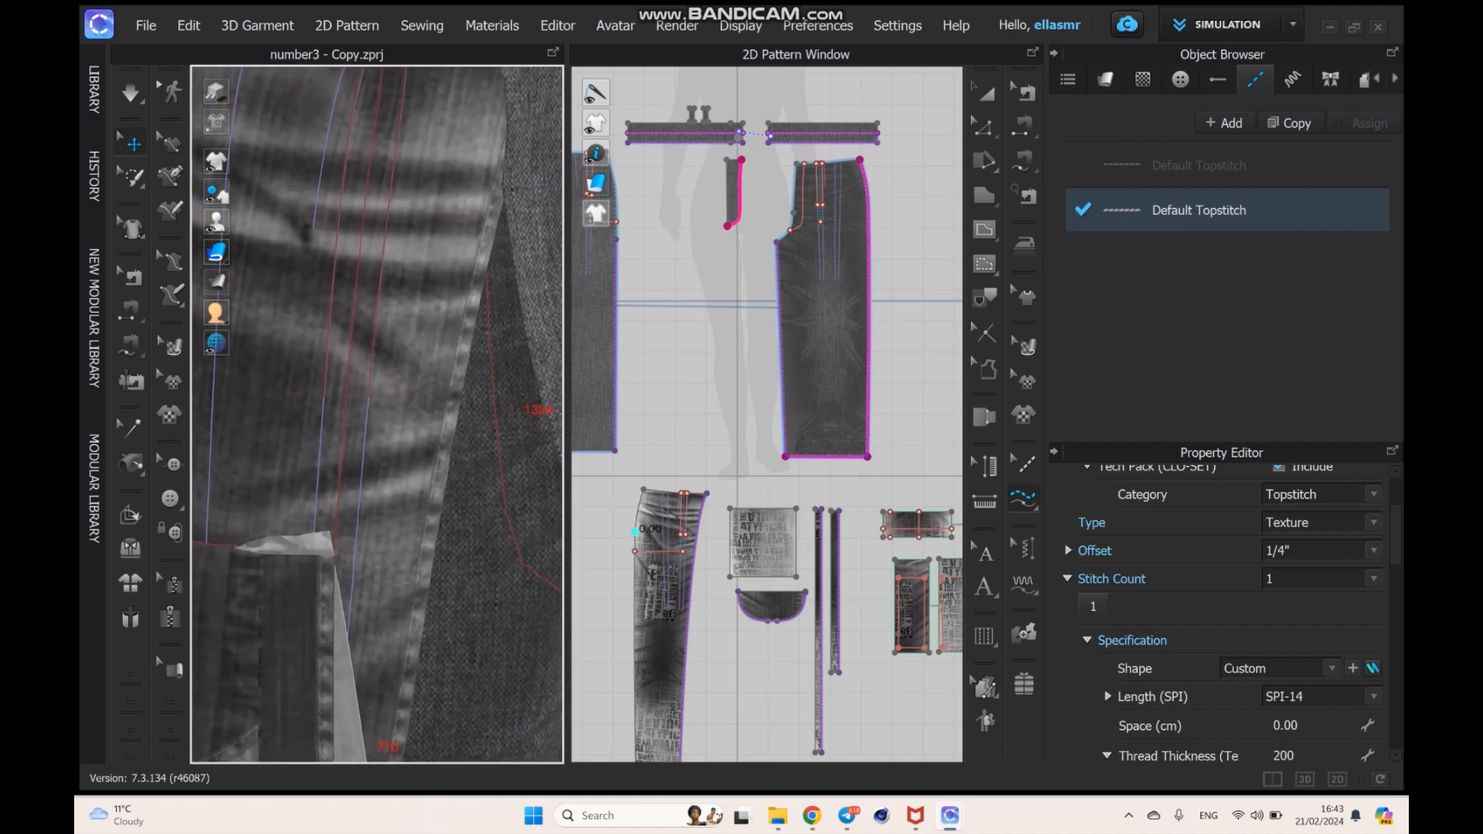
mouse_move(494, 464)
right_mouse_down()
mouse_move(367, 452)
mouse_move(409, 437)
mouse_move(471, 464)
right_mouse_up()
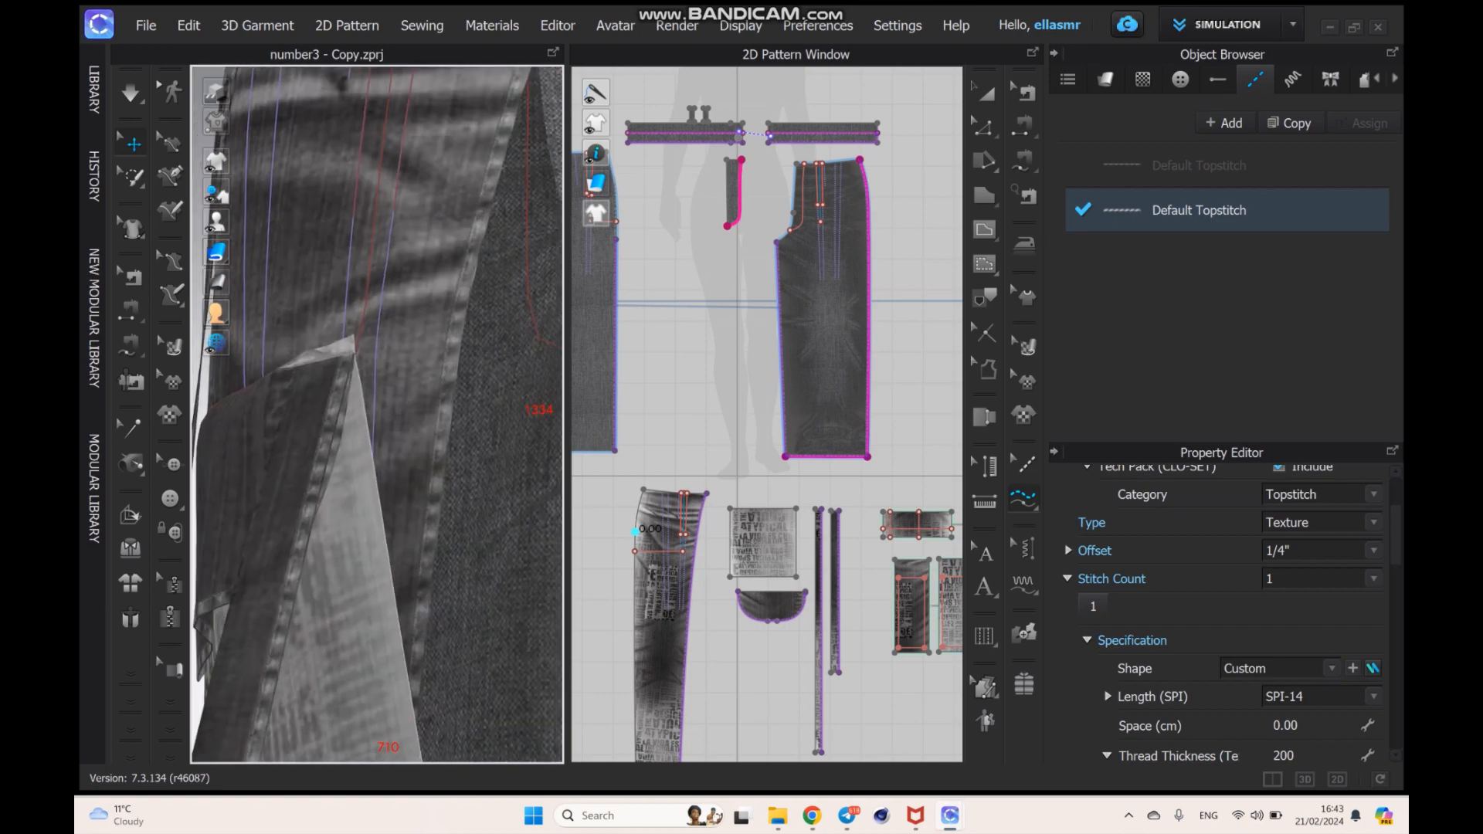
scroll(376, 417, "up", 7)
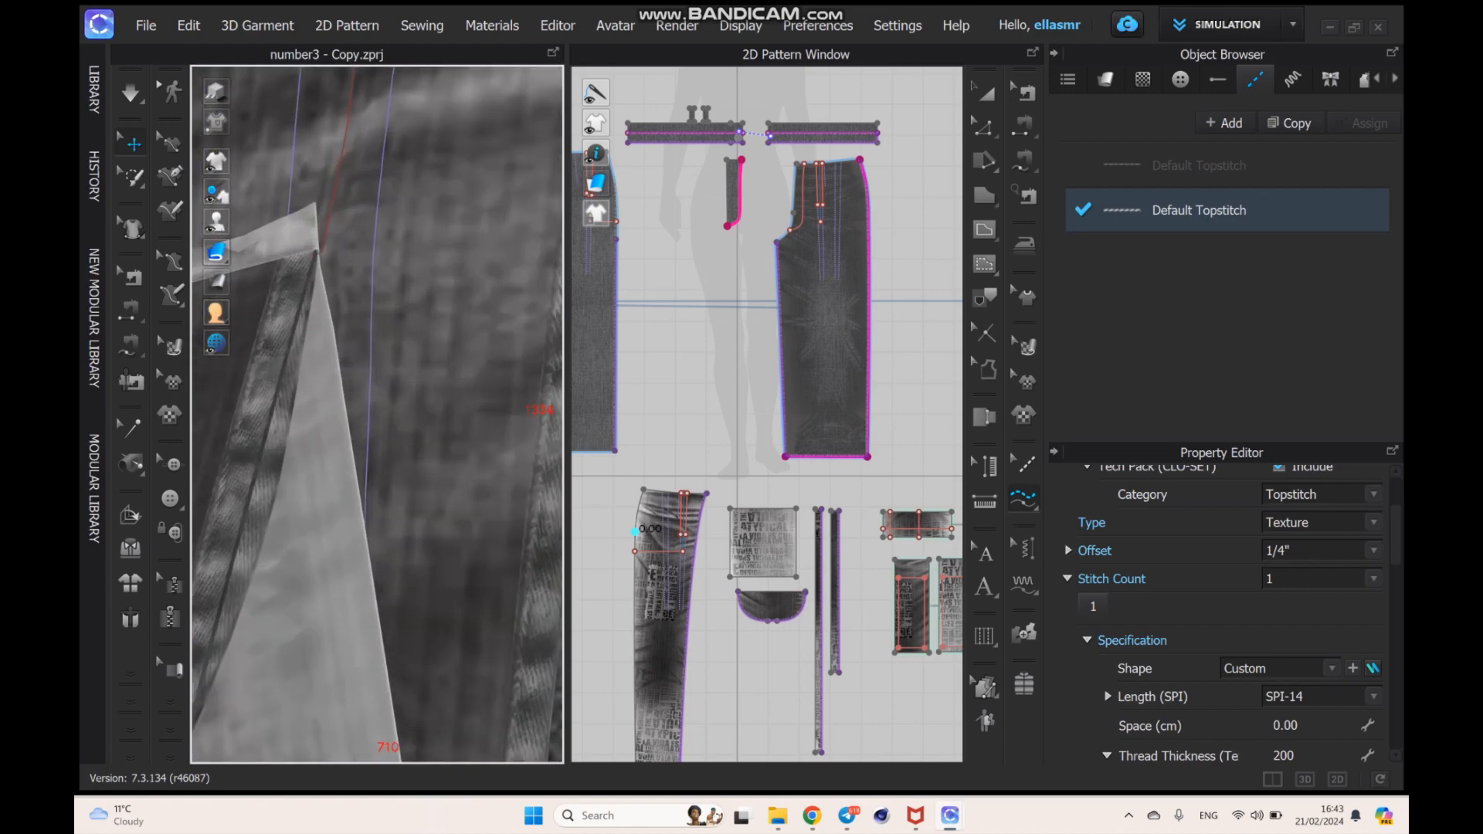
middle_click_drag(376, 417, 406, 445)
right_click_drag(406, 444, 464, 475)
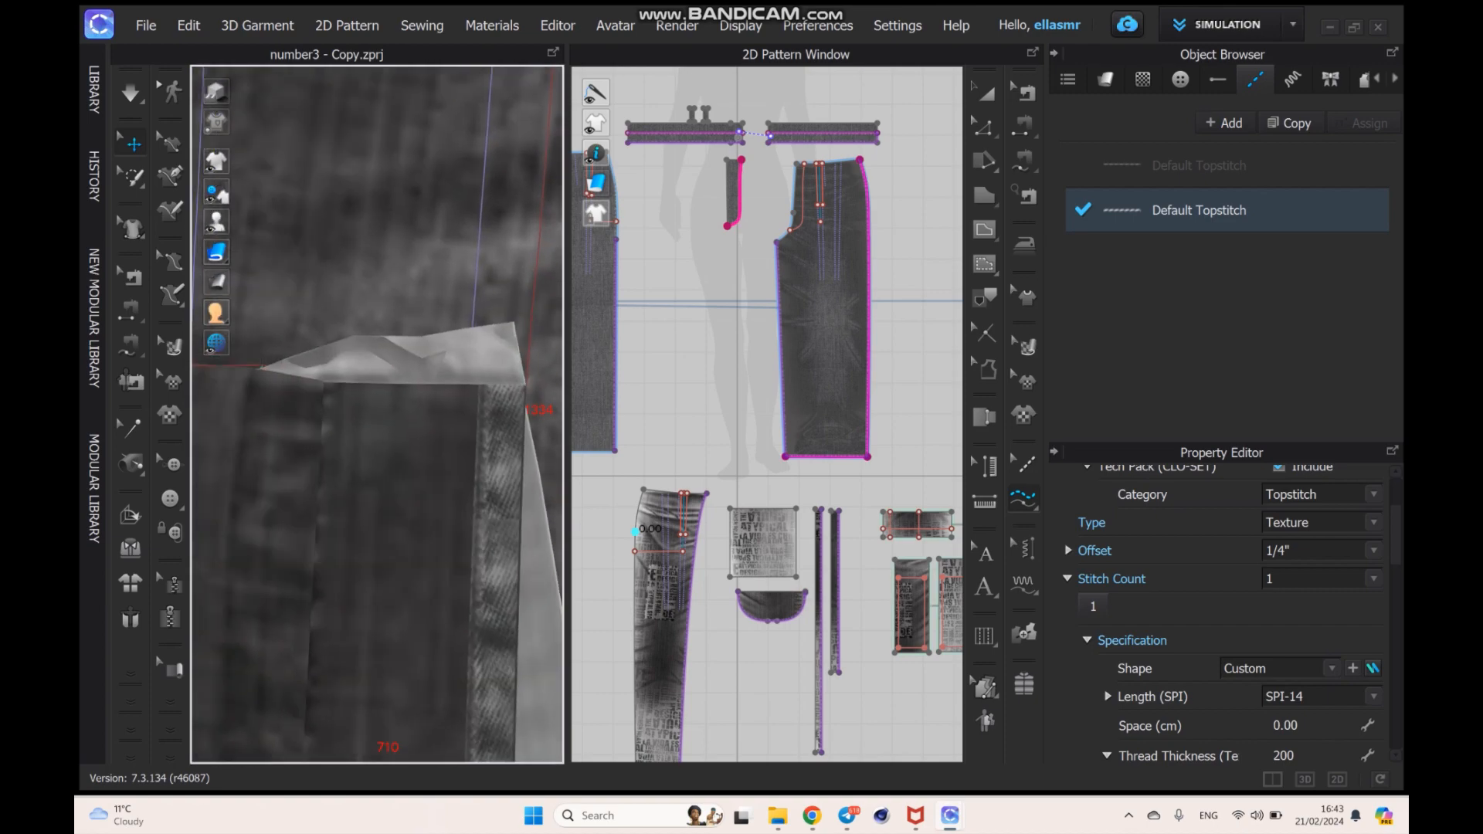
scroll(376, 417, "up", 2)
scroll(377, 418, "down", 11)
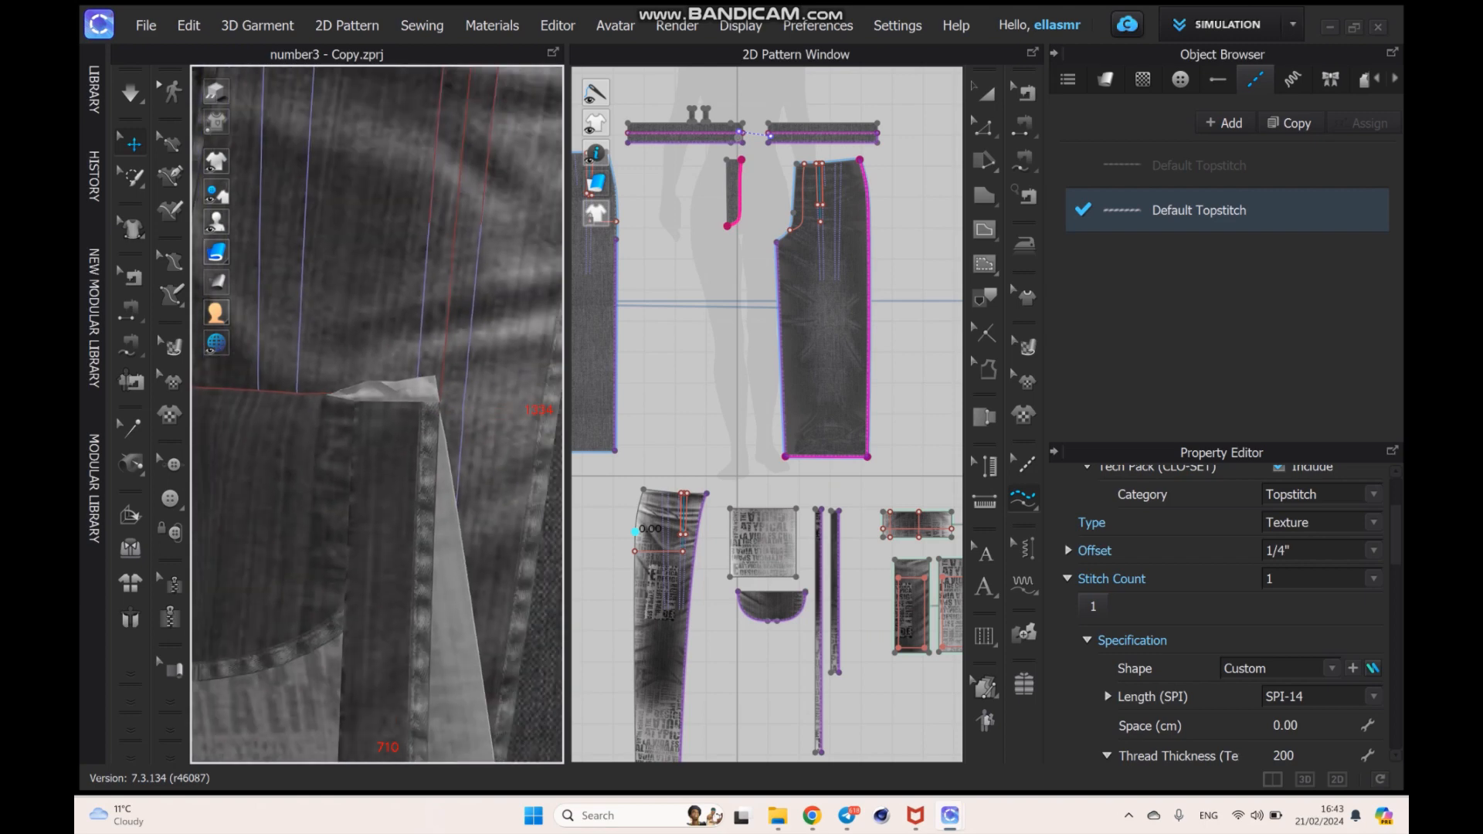
scroll(376, 417, "down", 10)
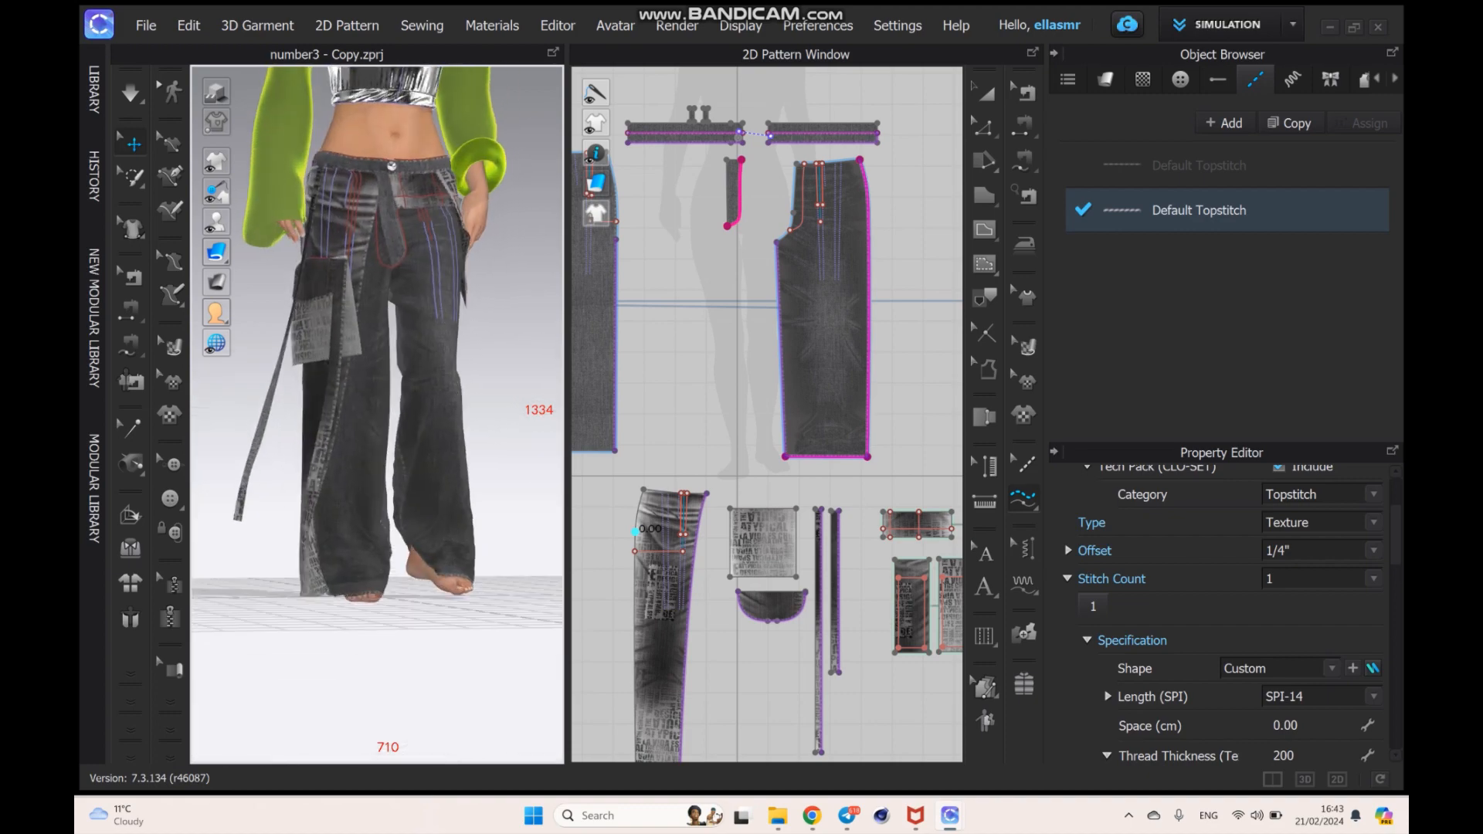
right_click_drag(378, 433, 494, 456)
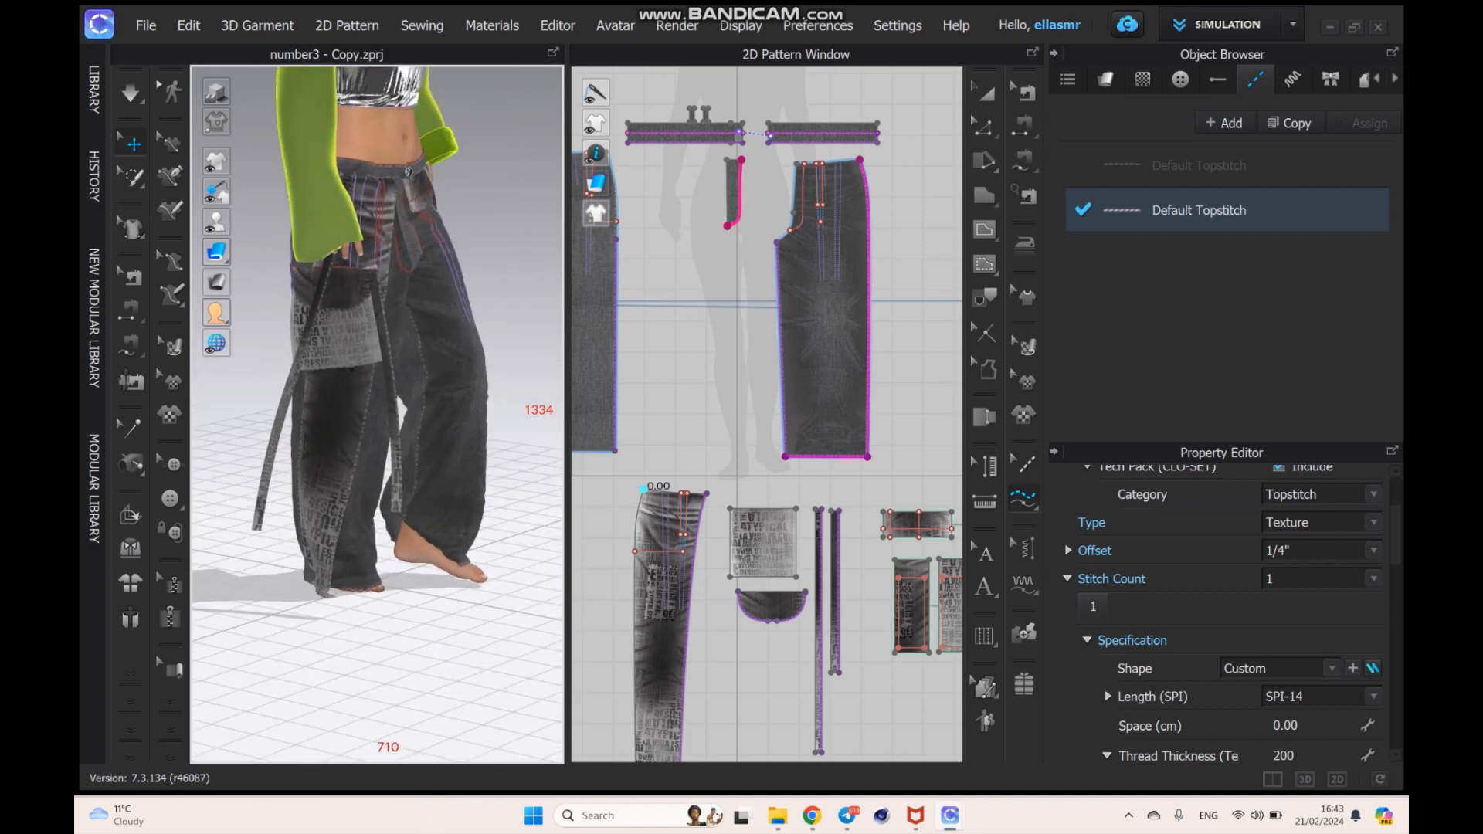